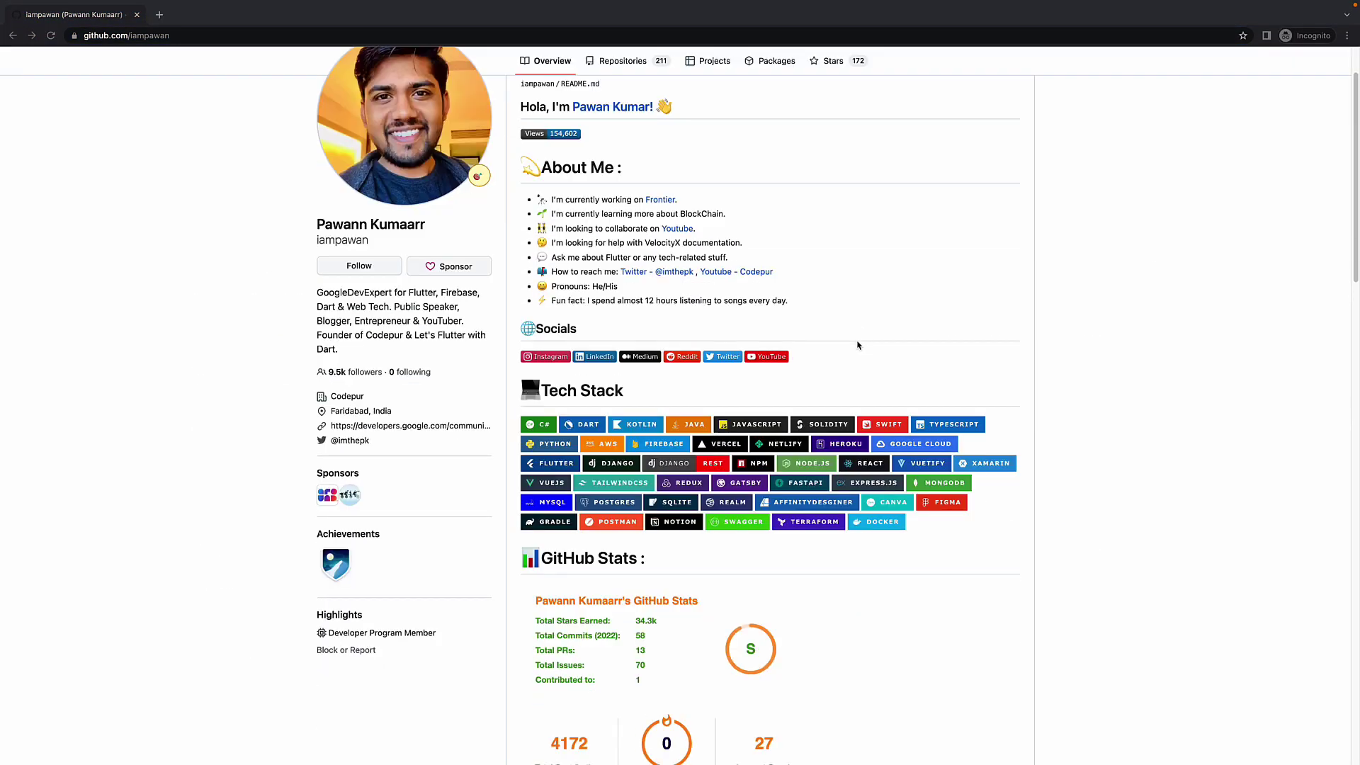
scroll(857, 345, down, 3)
scroll(858, 345, down, 6)
scroll(858, 344, down, 3)
scroll(857, 343, up, 10)
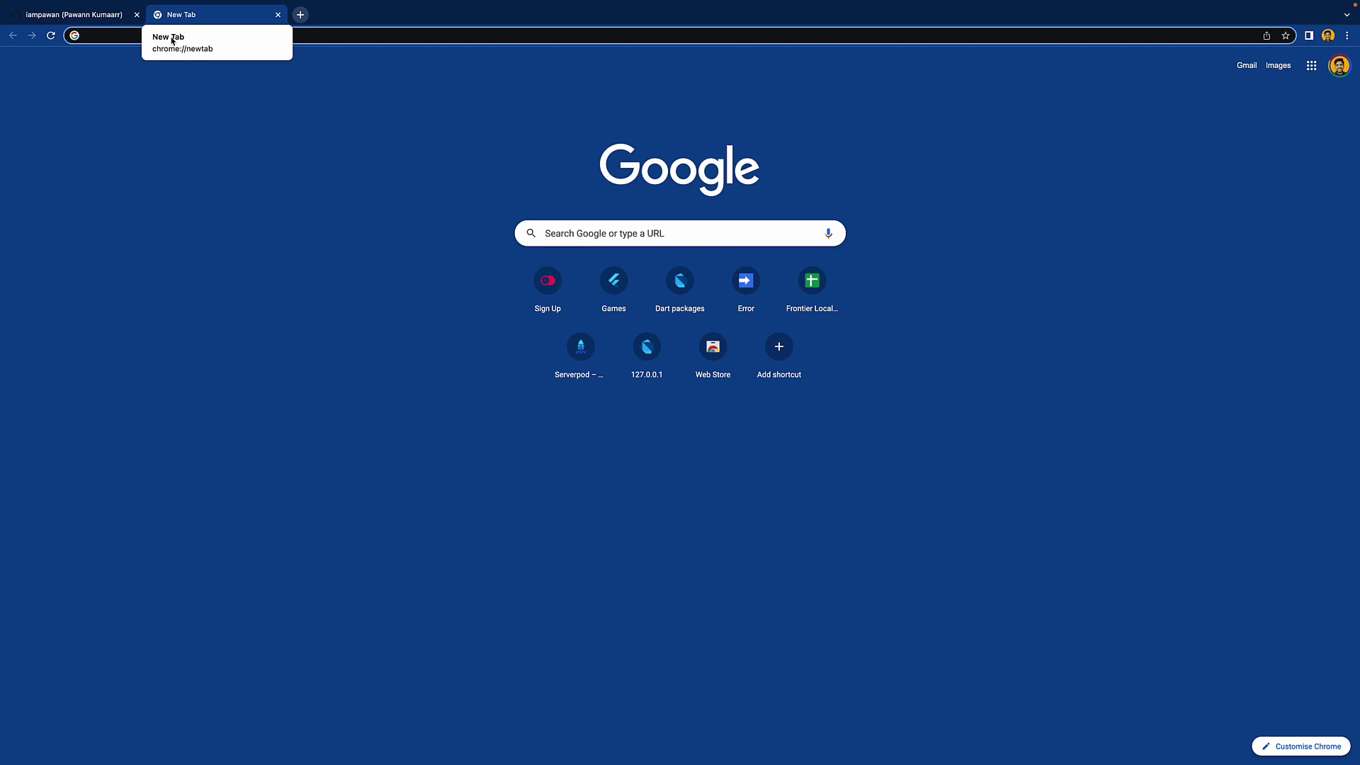
text(gprm.)
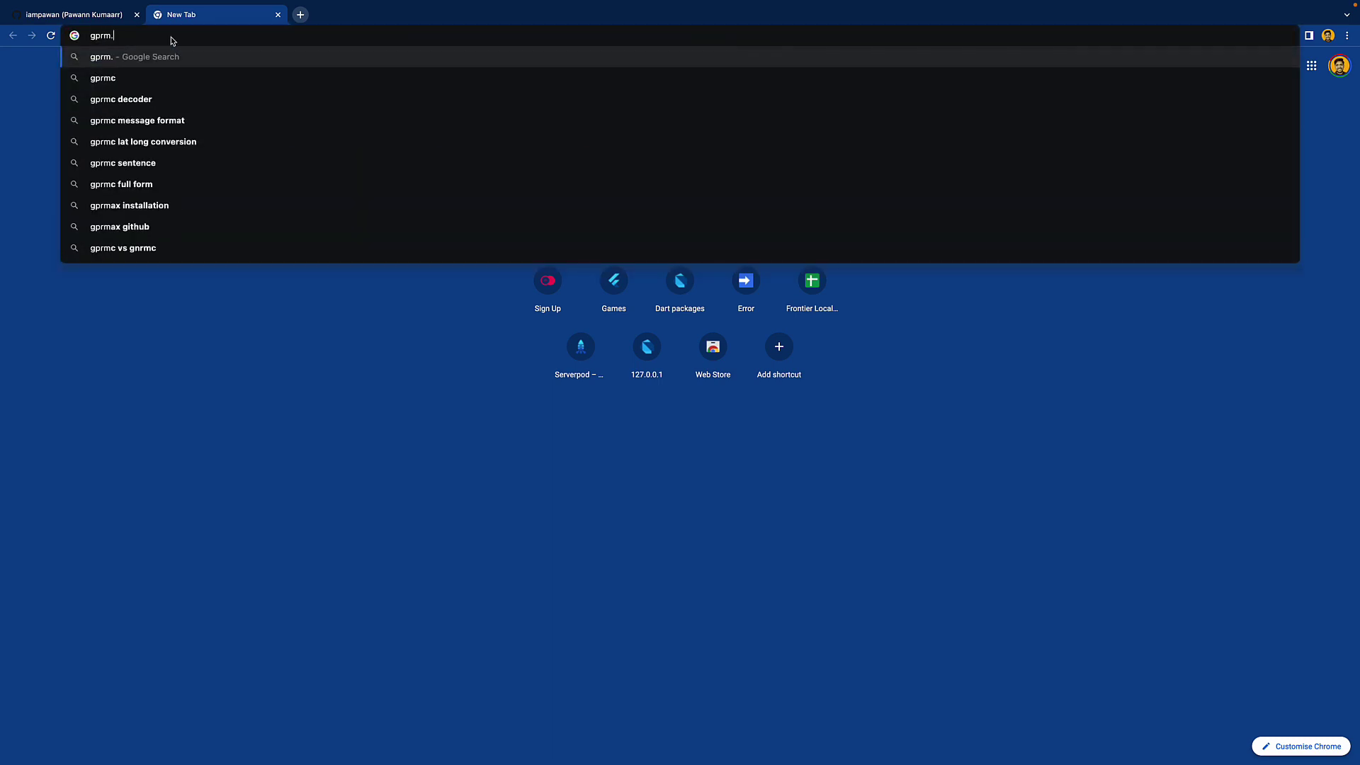
text(itsv)
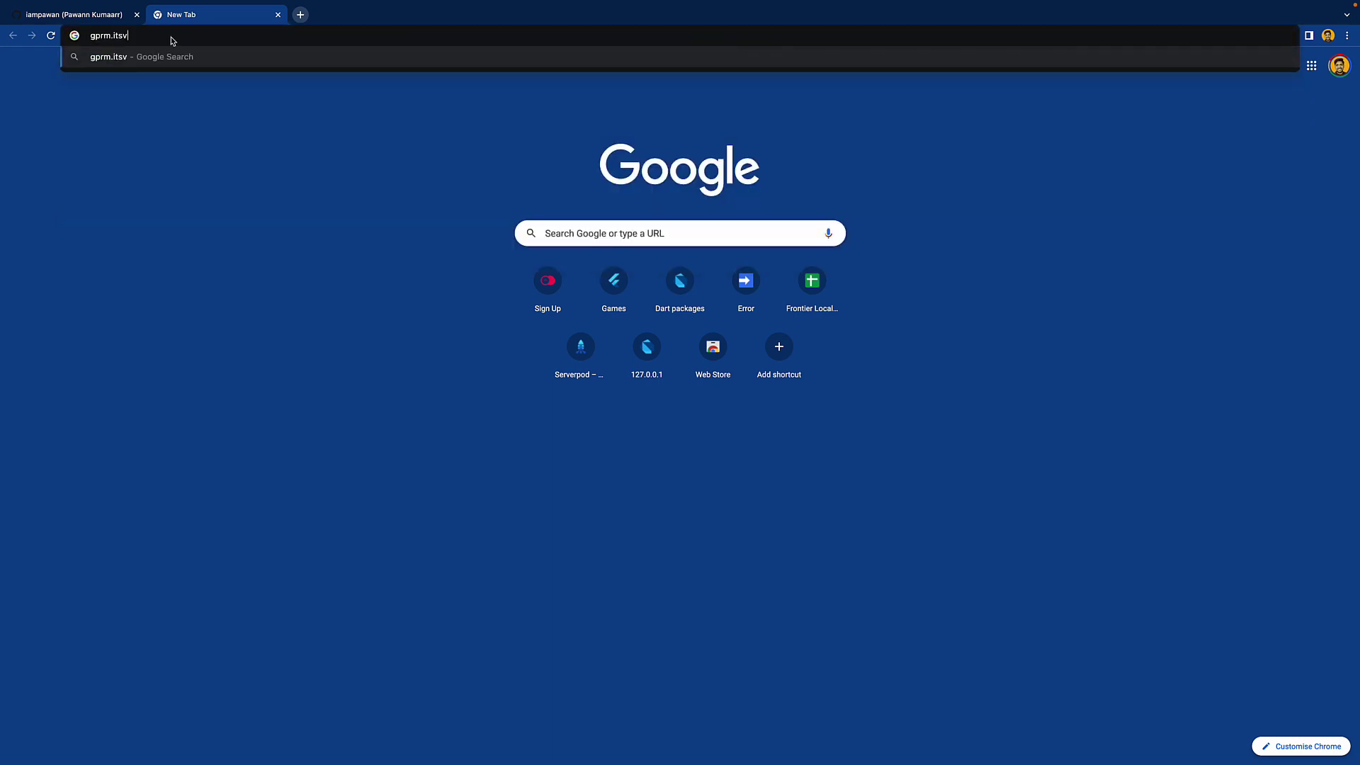
text(g.in)
Load gprm.itsvg.in in the new tab to reach the GitHub username entry page.
key(Return)
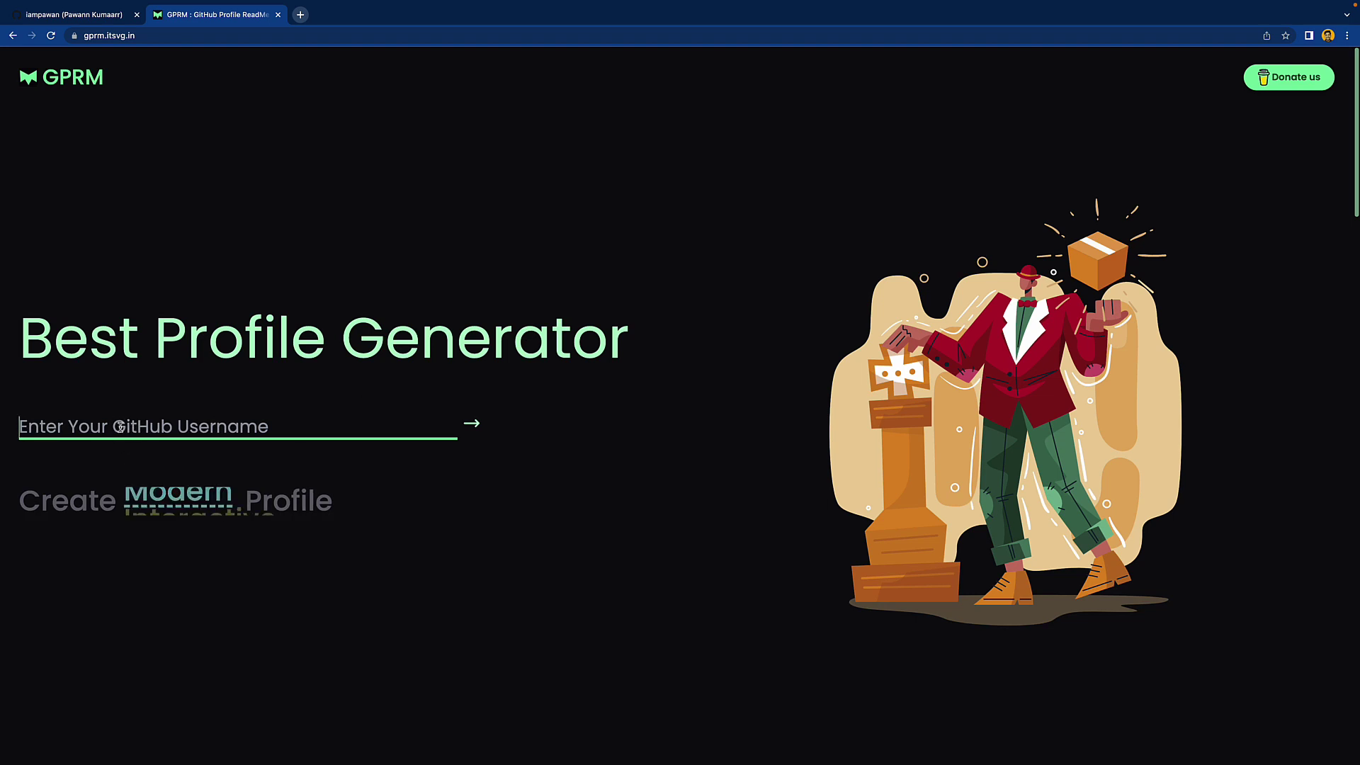
text(iam)
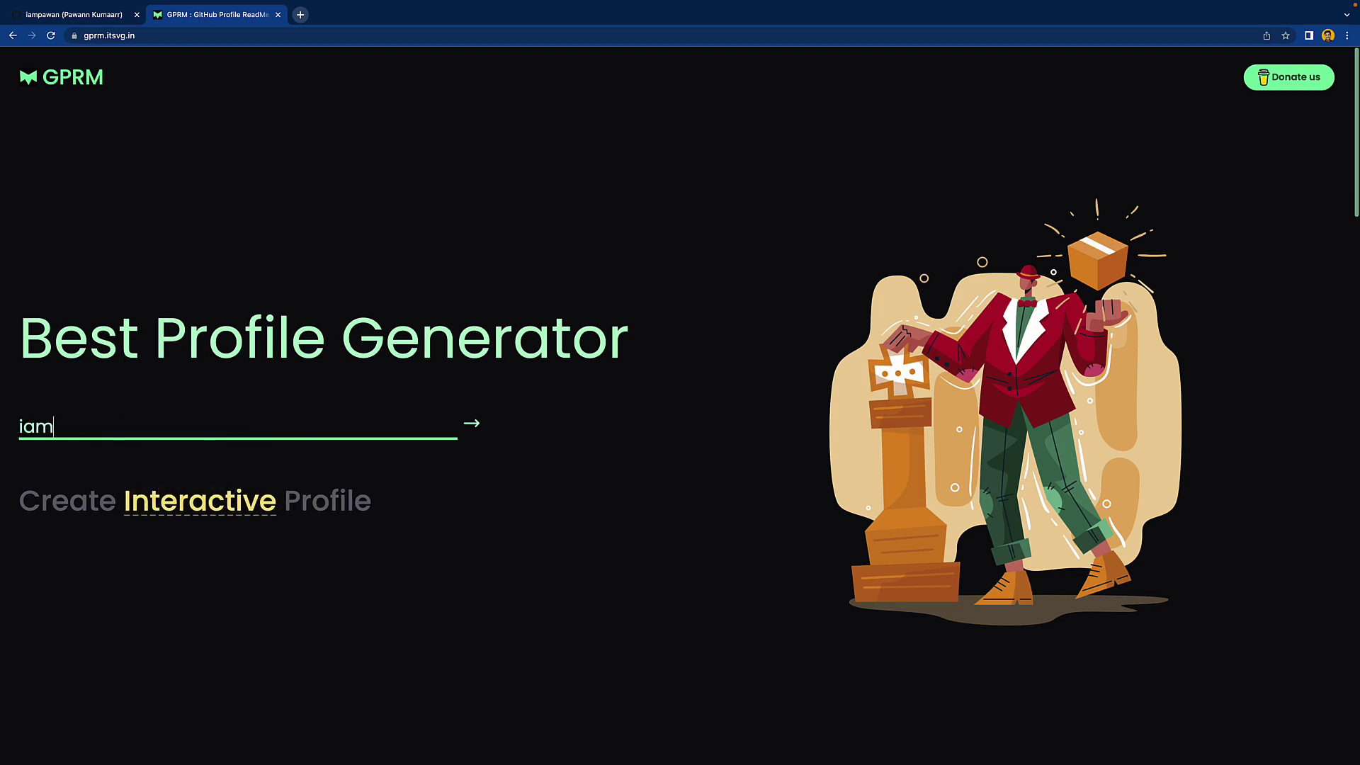
text(pawan)
Submit username iampawan and paste the eight README bullet lines into About Me.
key(Return)
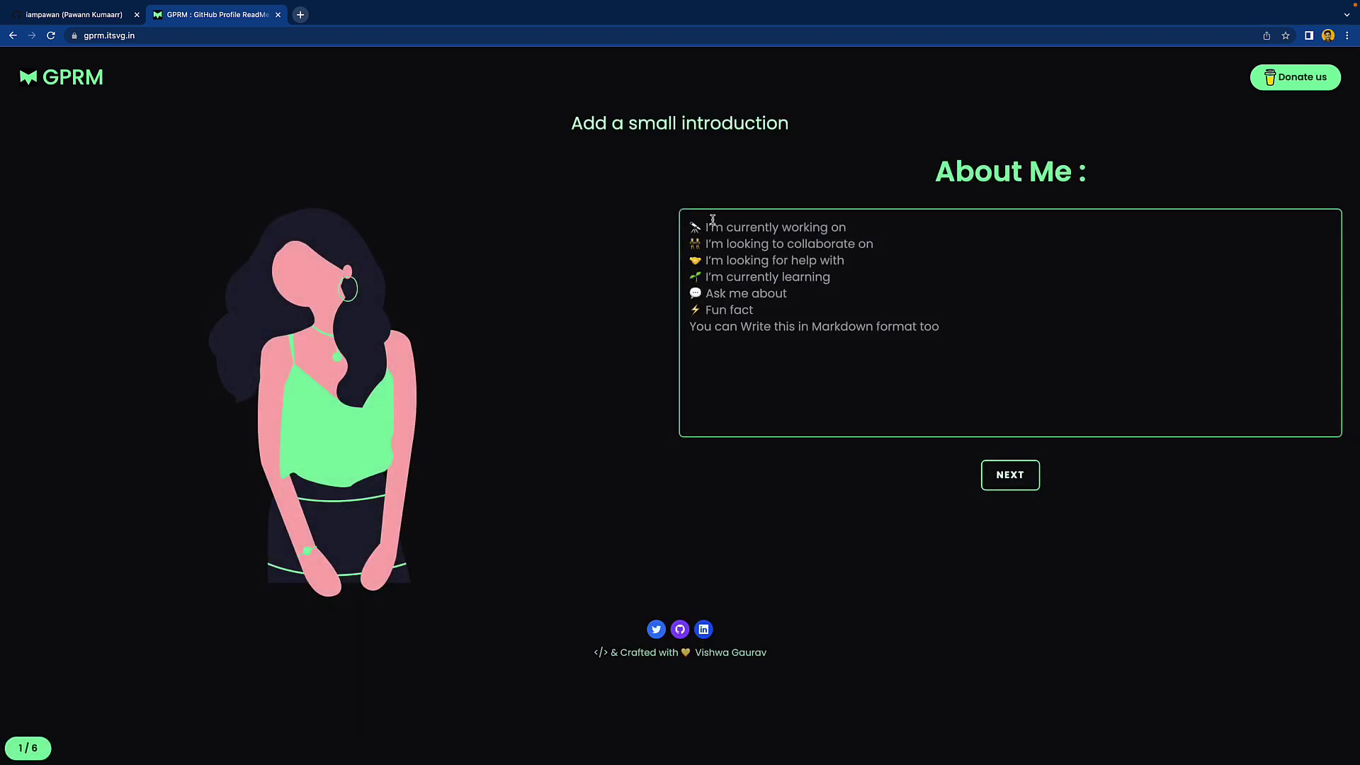
click(66, 18)
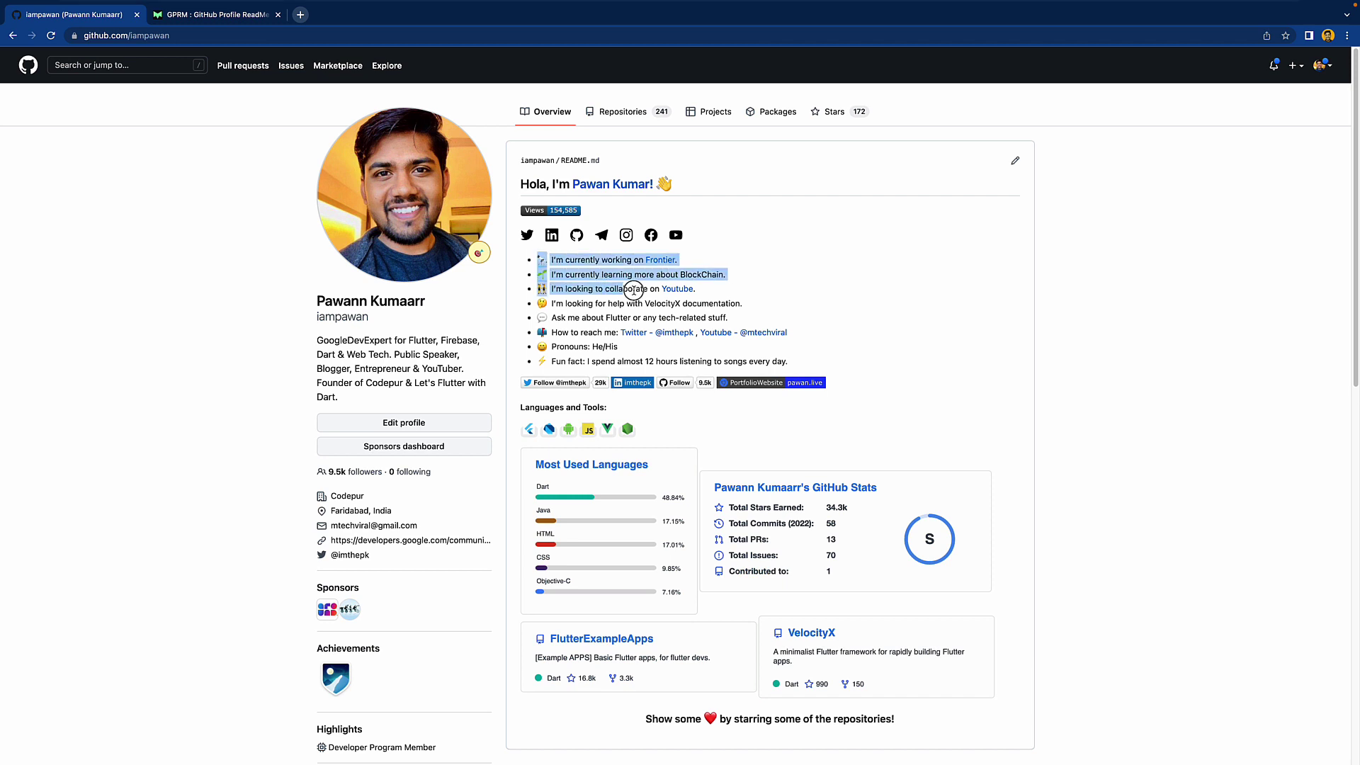
drag(539, 259, 799, 365)
key(ctrl+c)
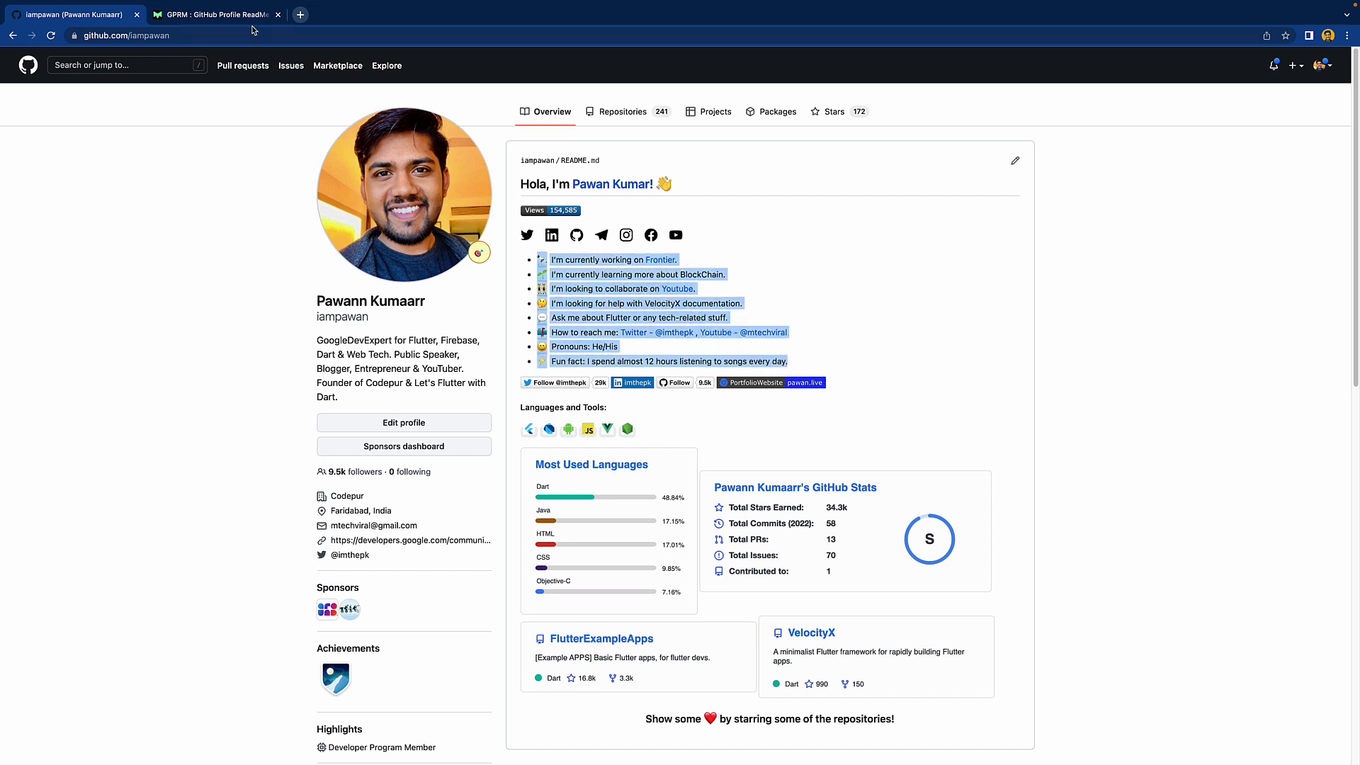
click(243, 21)
key(ctrl+v)
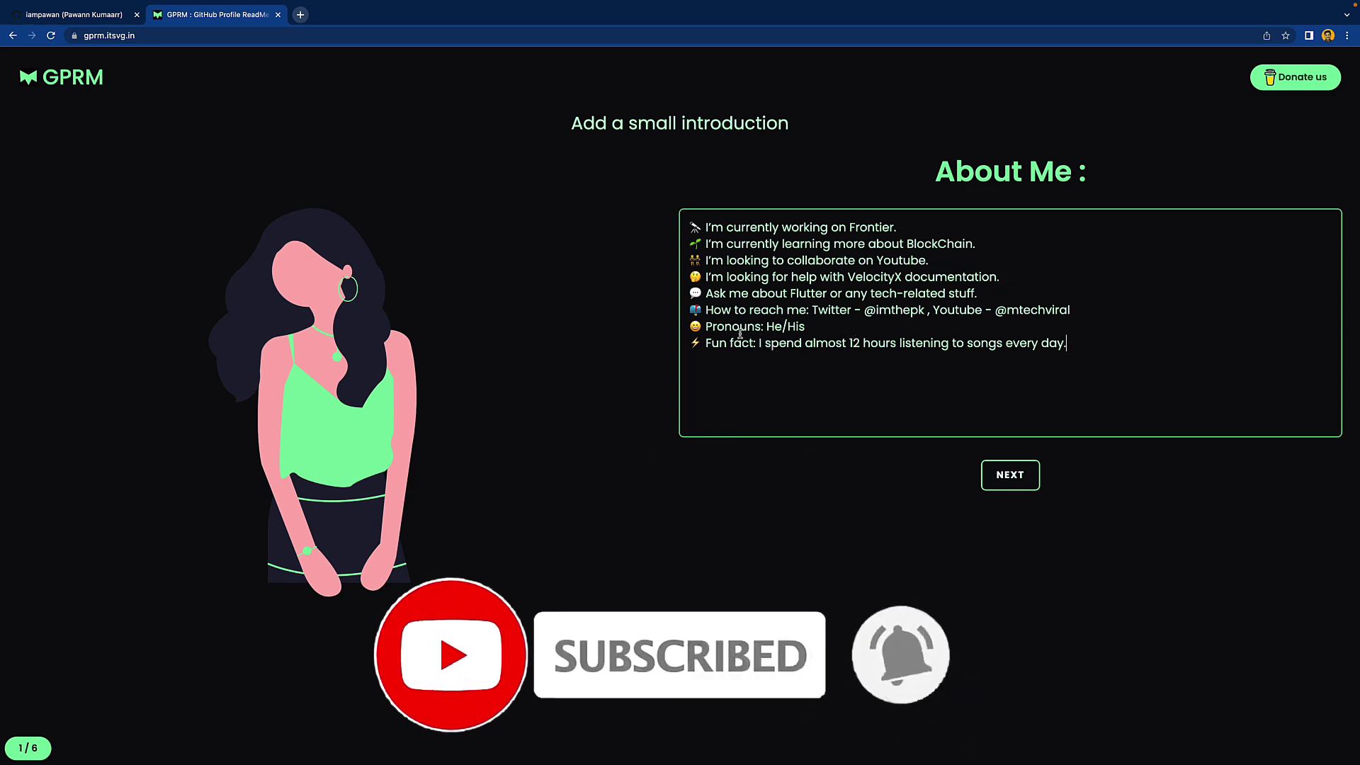
double_click(1026, 310)
text(cod)
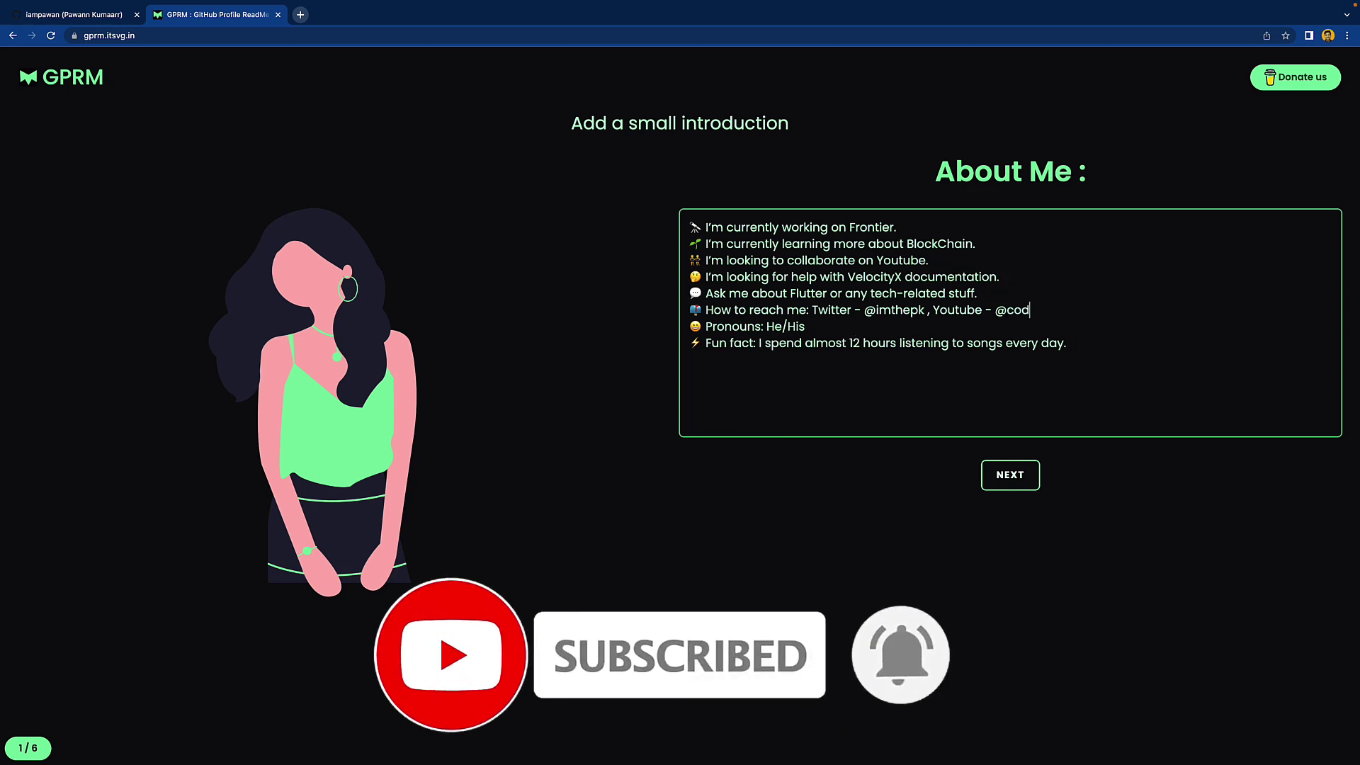
text(e)
key(BackSpace)
key(BackSpace)
key(BackSpace)
key(BackSpace)
text(h)
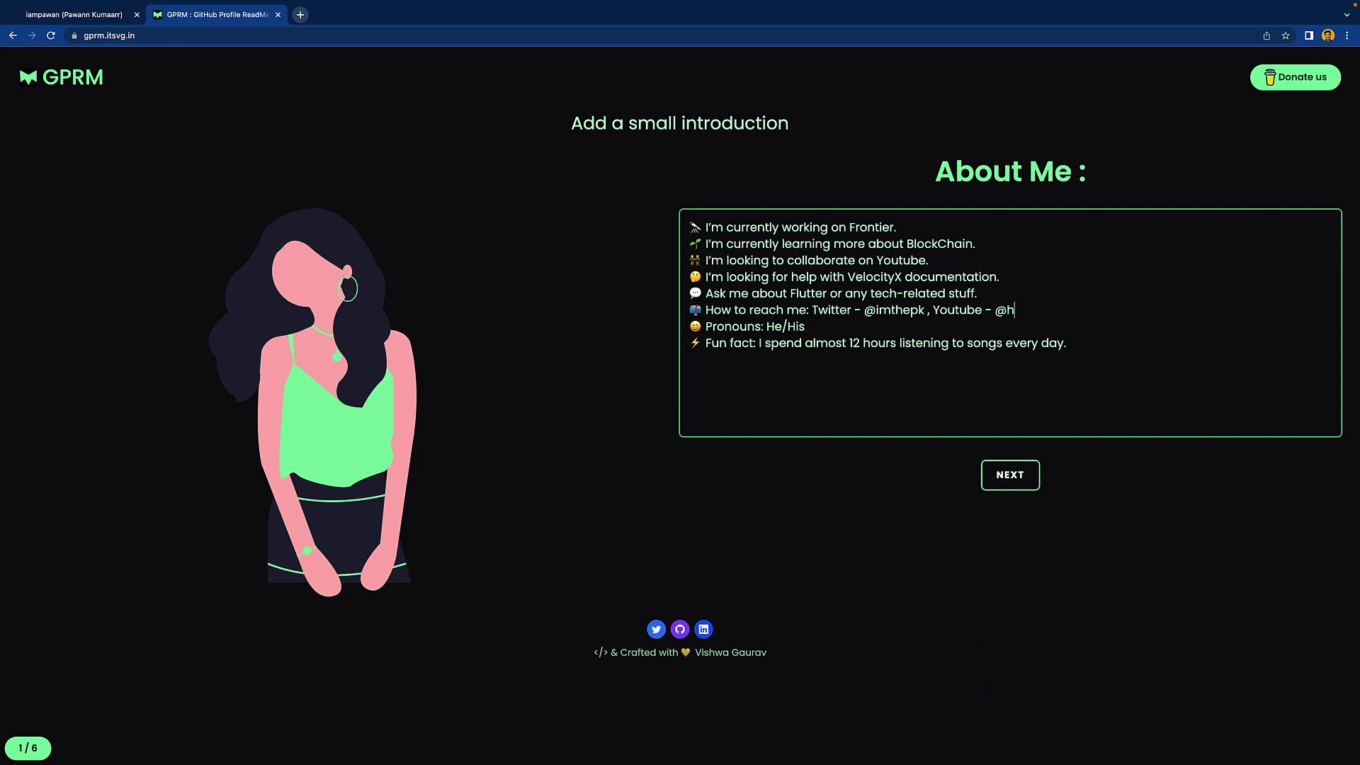
text(ellocodepur)
click(1017, 476)
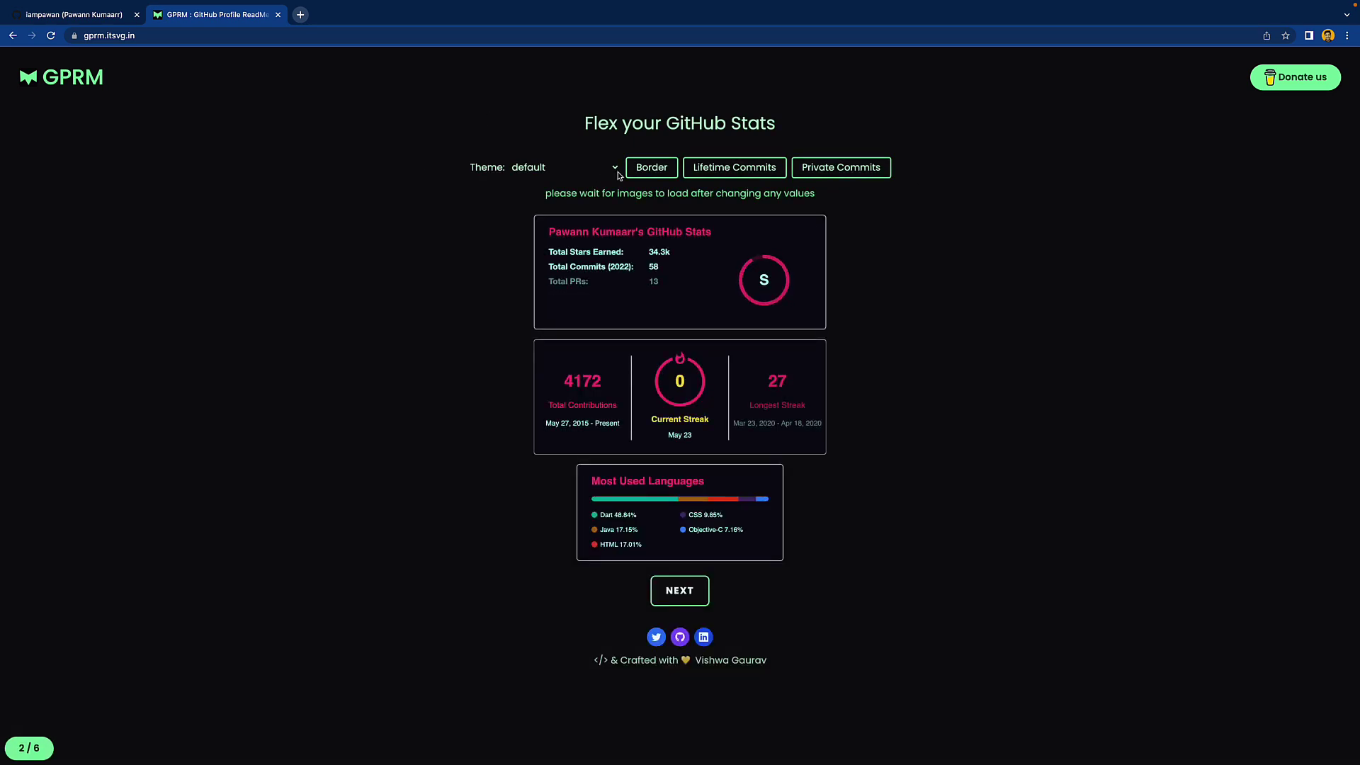
Apply the flag-india theme with a border to the GitHub stats cards.
click(564, 167)
click(543, 378)
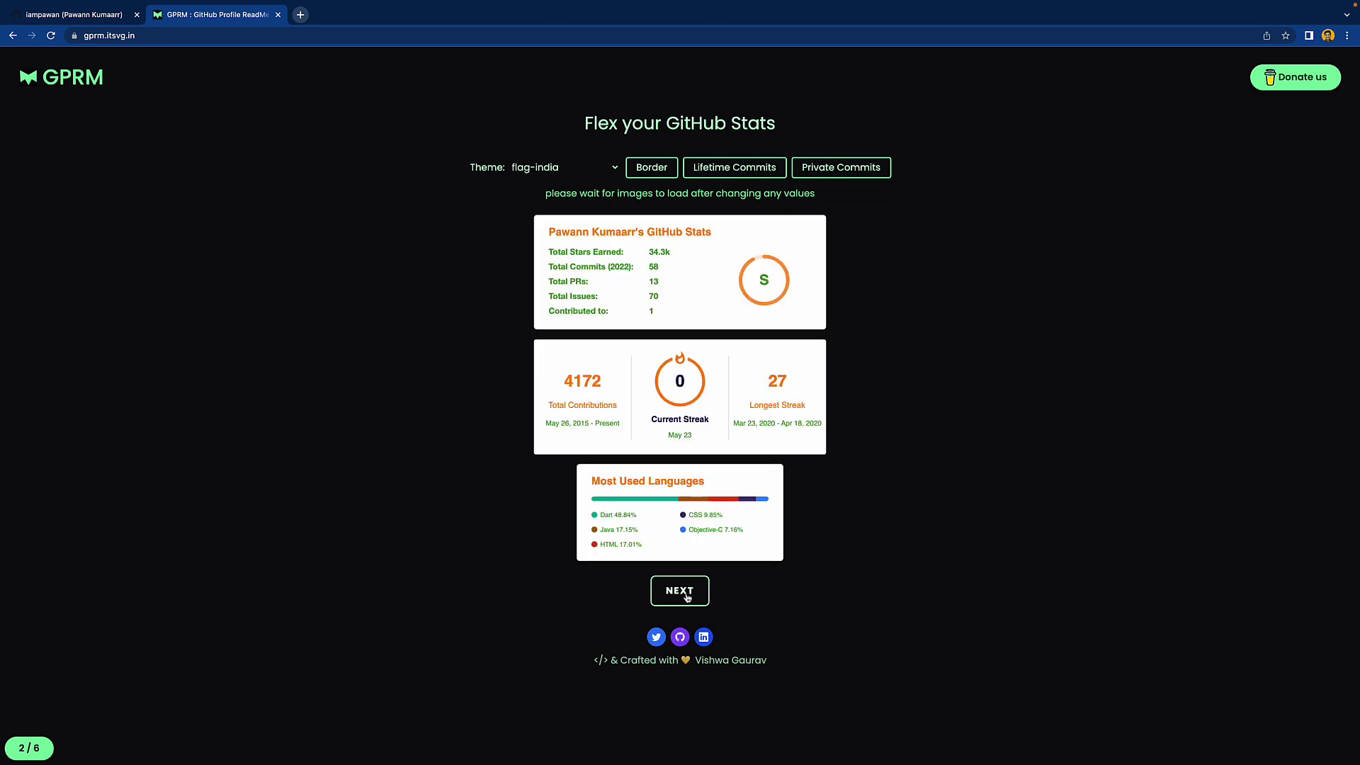
click(668, 171)
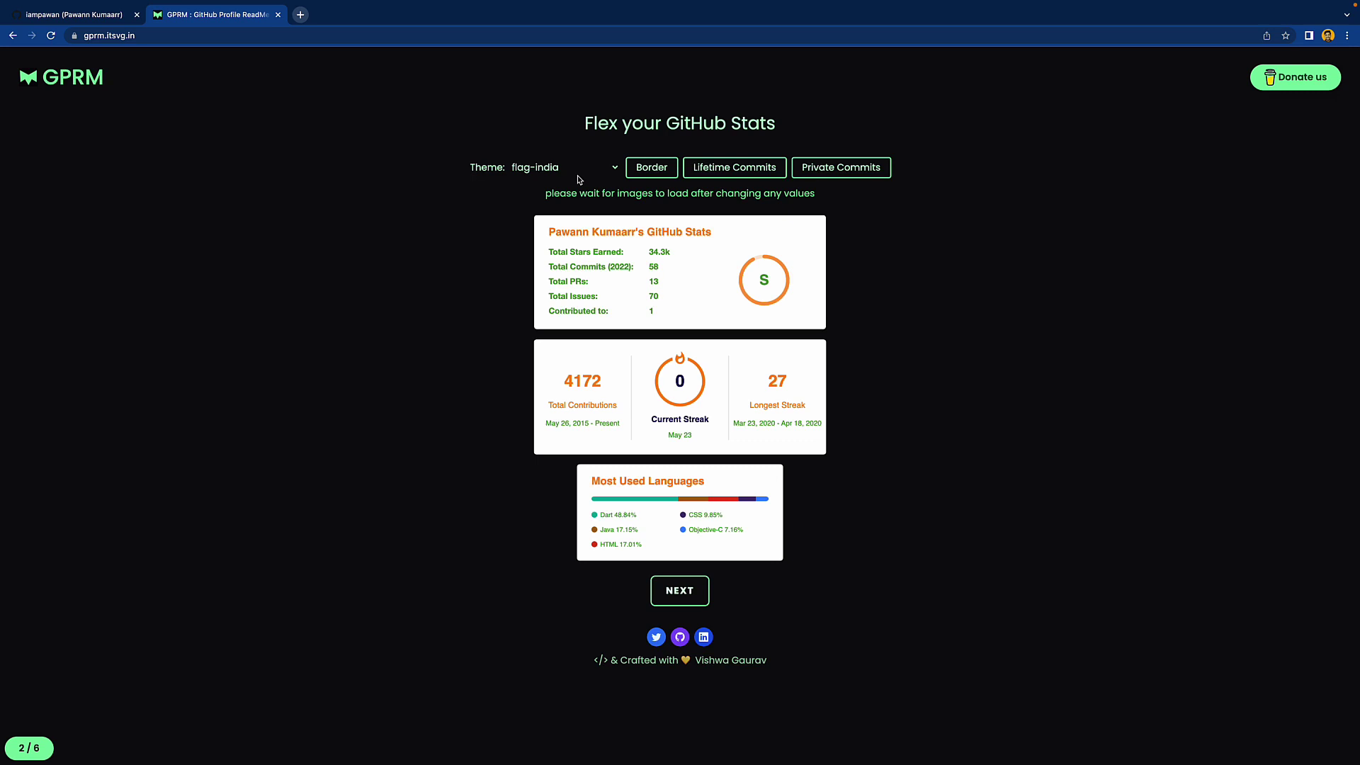
On the socials step, set LinkedIn, Reddit and Twitter usernames to imthepk.
click(674, 595)
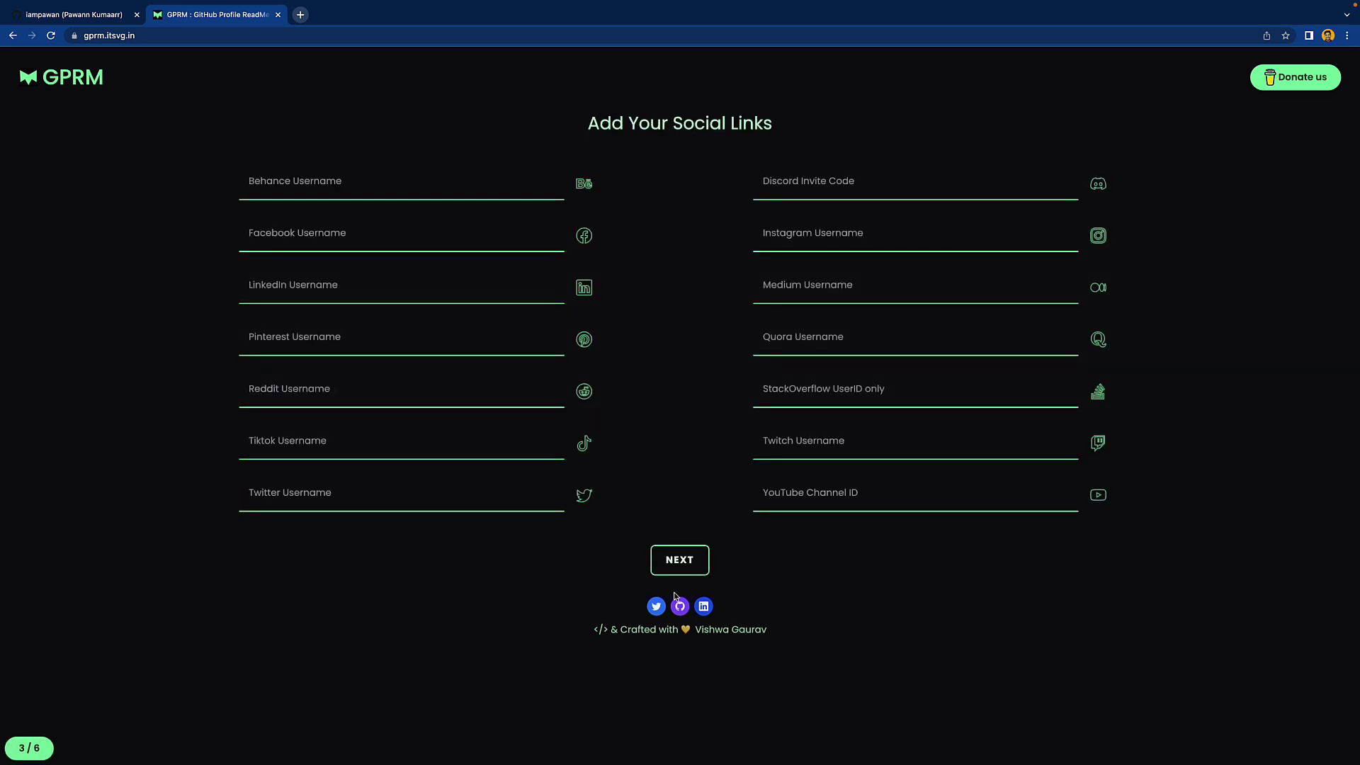
click(324, 239)
click(335, 287)
text(imthepk)
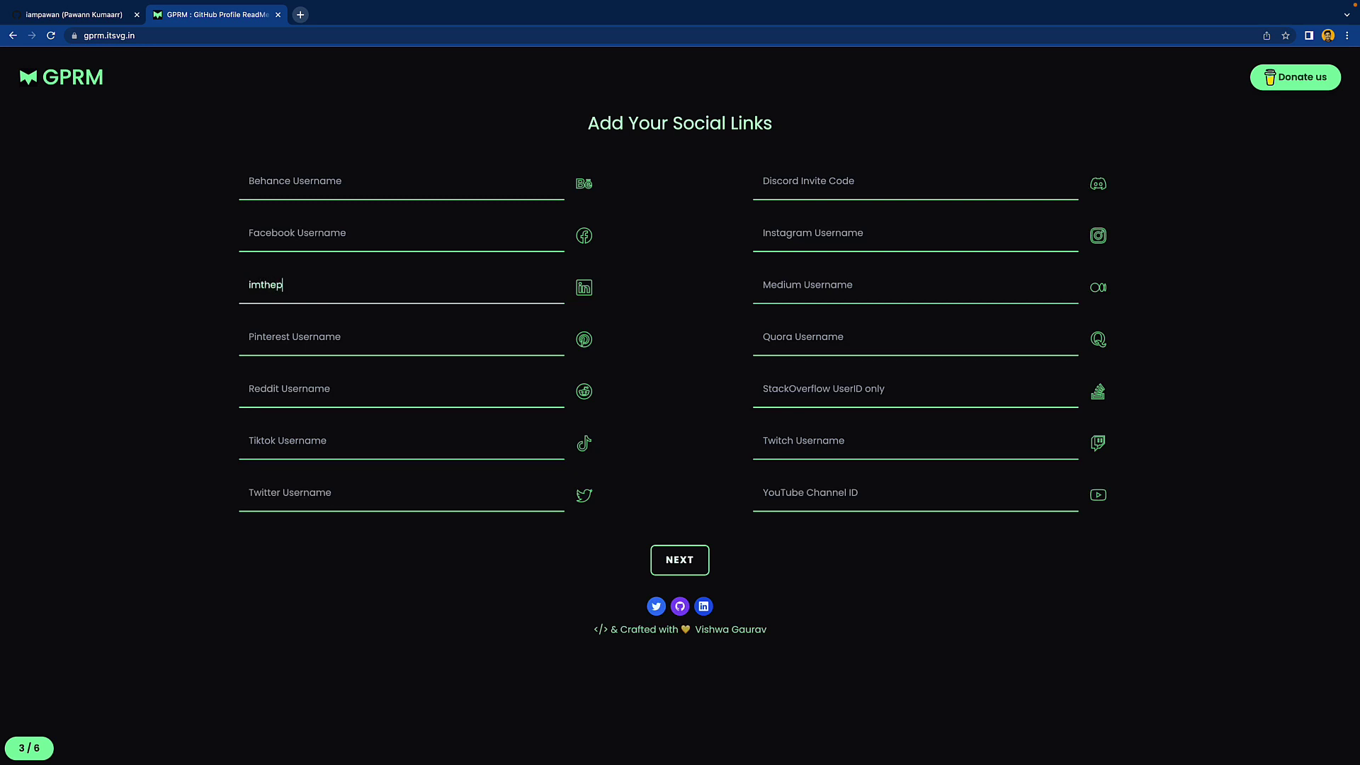
click(301, 396)
text(imth)
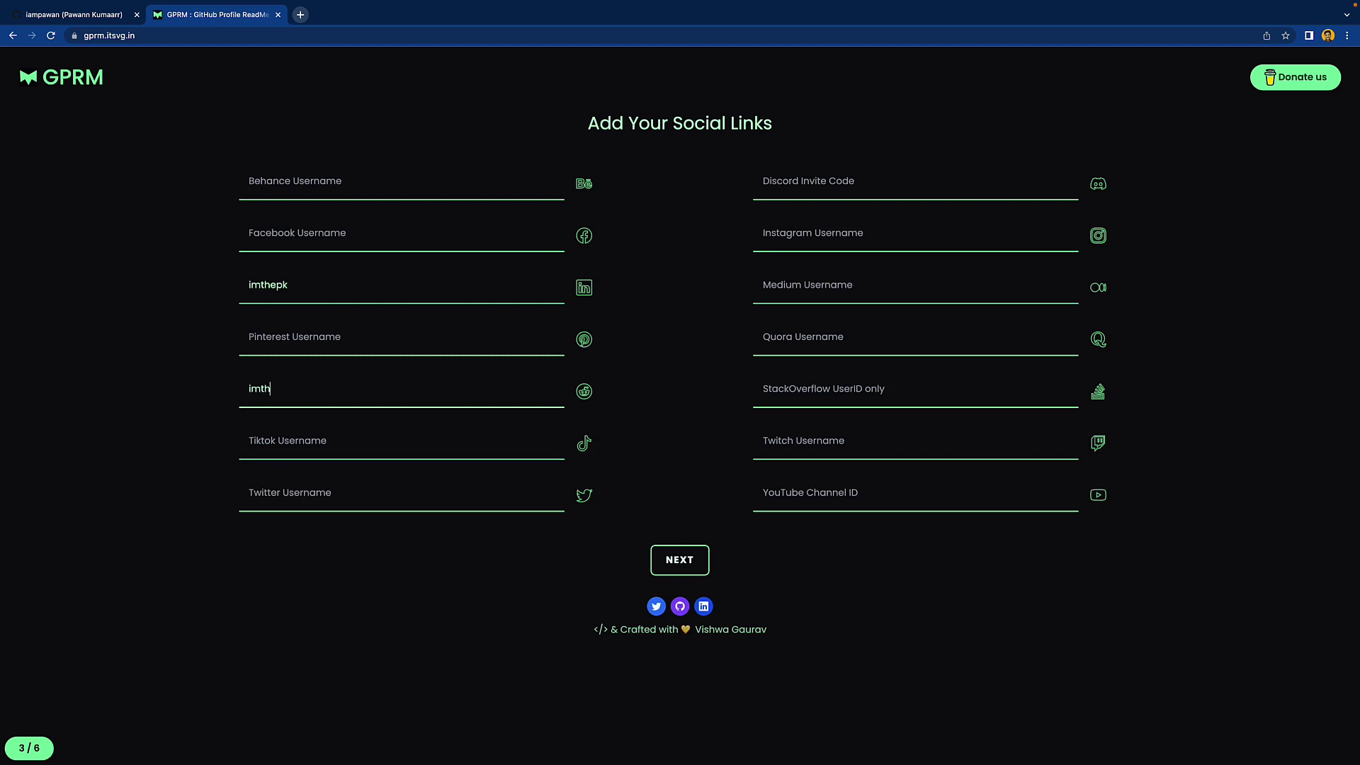
text(epj)
click(319, 492)
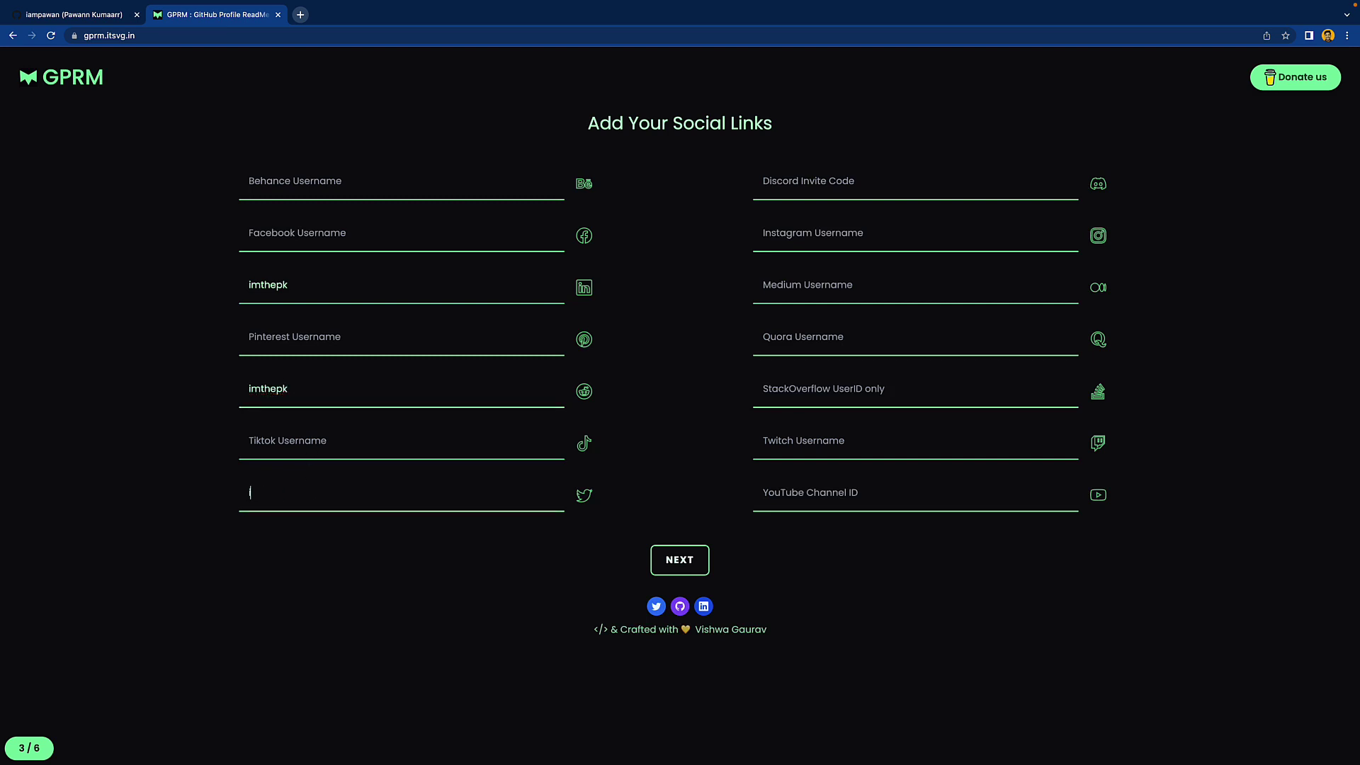
text(imthepk)
Set Instagram codepur_ka_superhero, Medium imthepk, YouTube hellocodepur, and advance to the tech step.
click(814, 237)
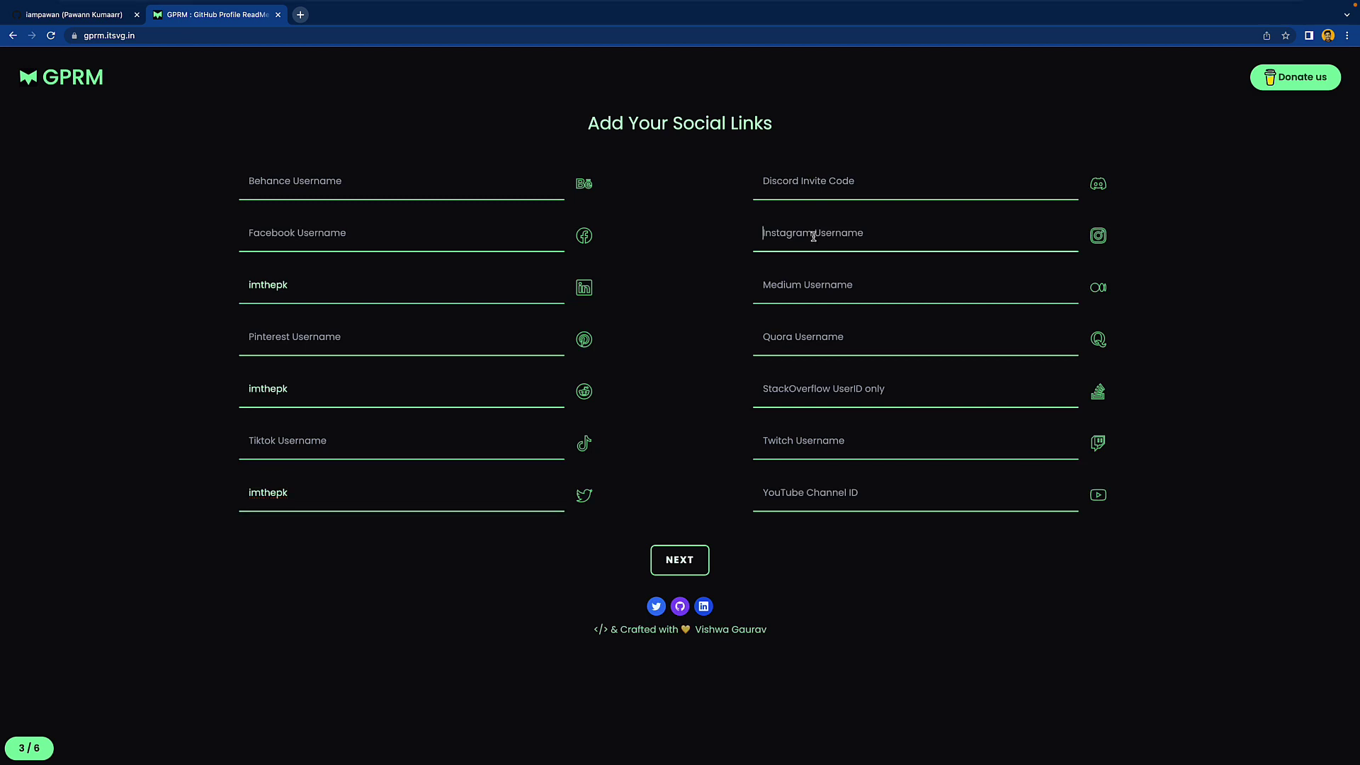
text(codepur)
text(_ka_superhero)
click(844, 289)
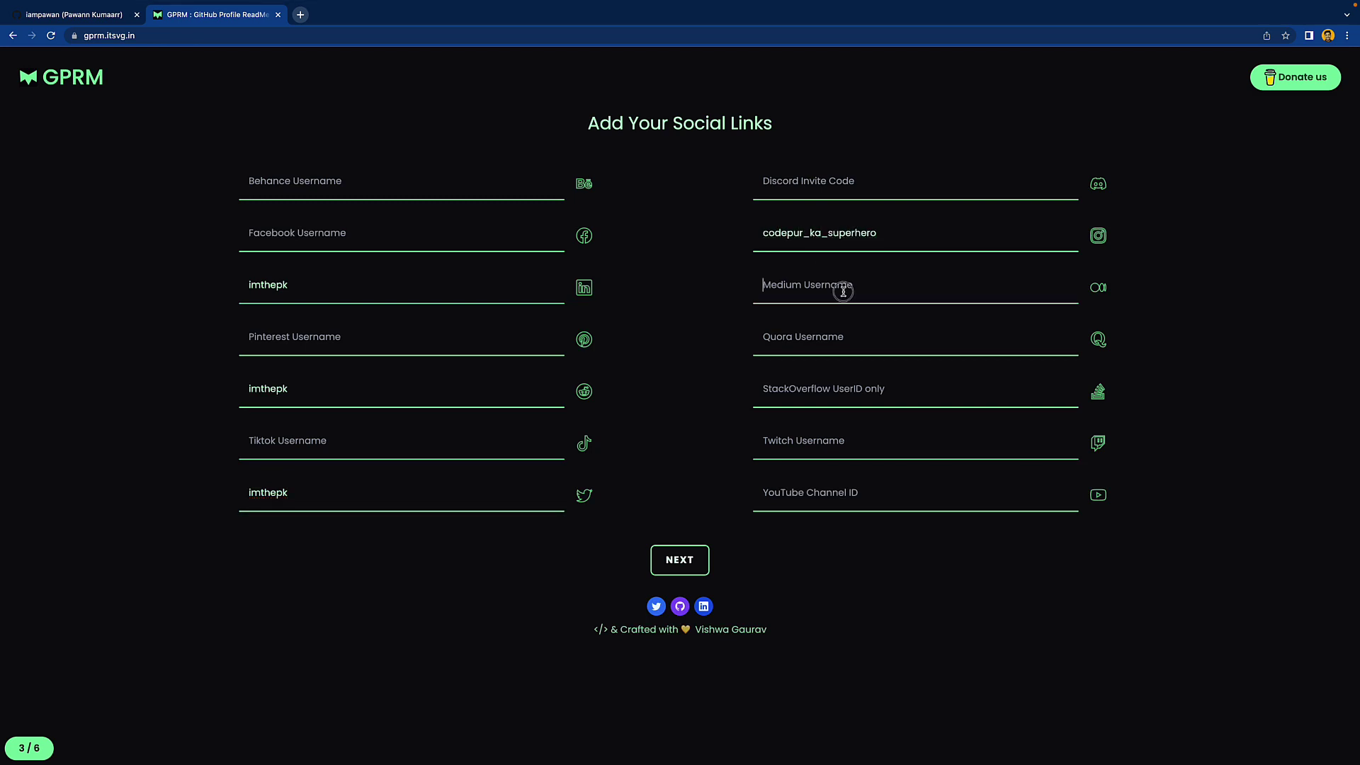
text(imthepk)
click(819, 496)
text(hellocodepur)
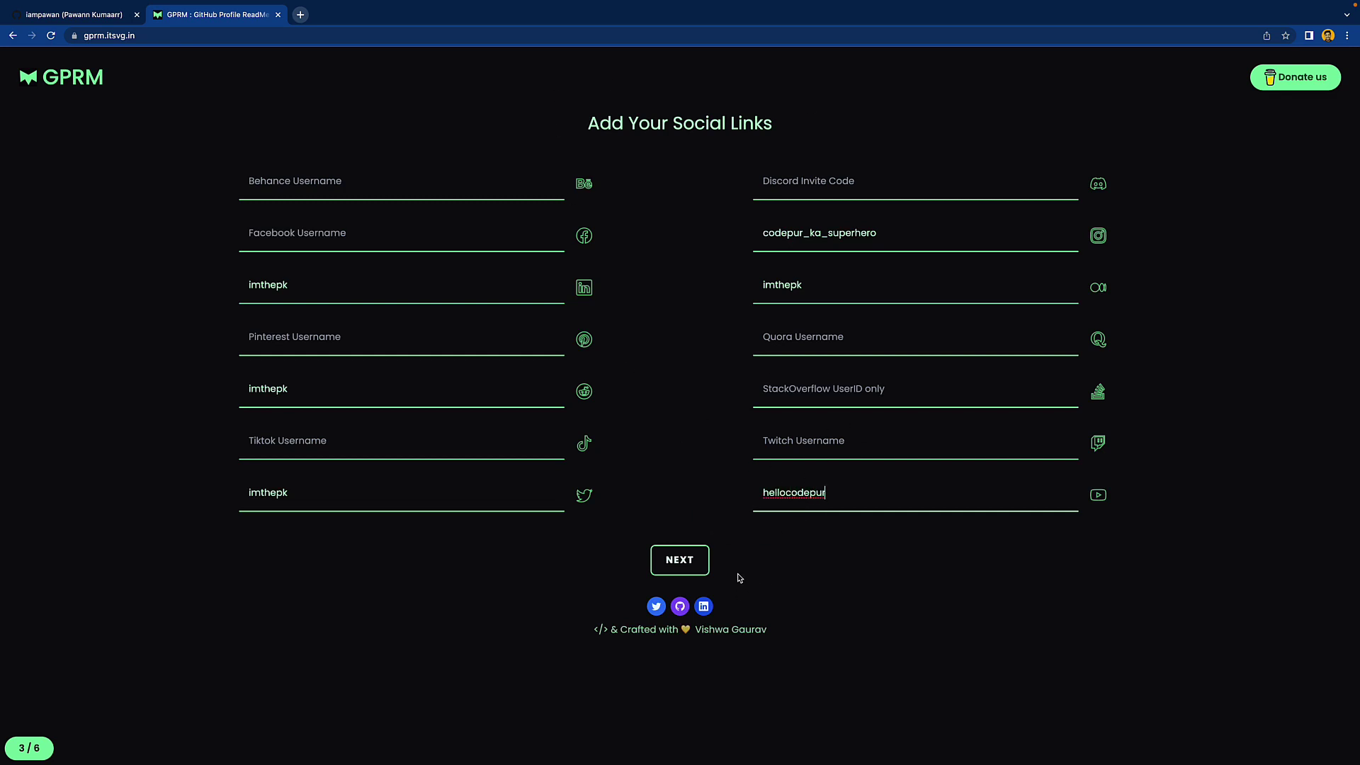
click(686, 561)
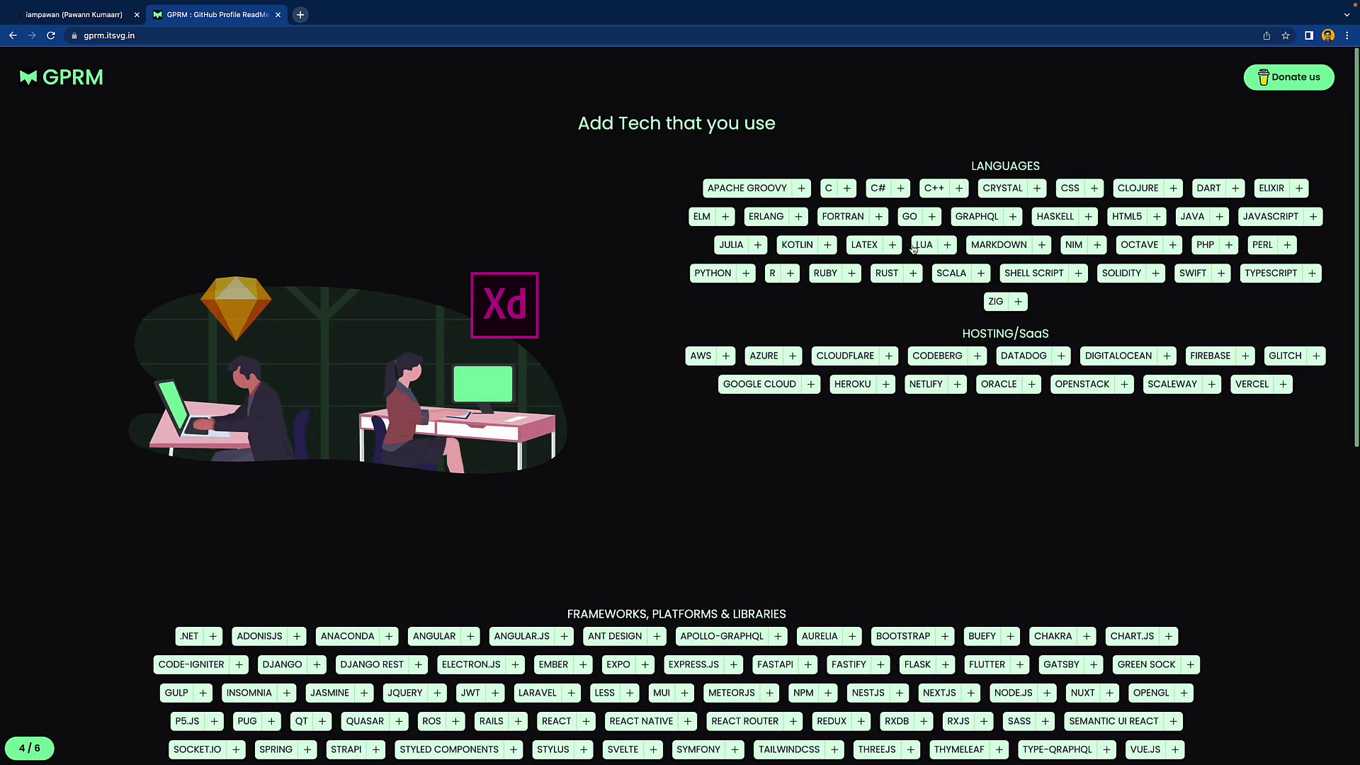
Add C#, Dart, Kotlin, Java, JavaScript, Solidity, Swift, TypeScript and Python as languages.
click(901, 189)
click(1208, 191)
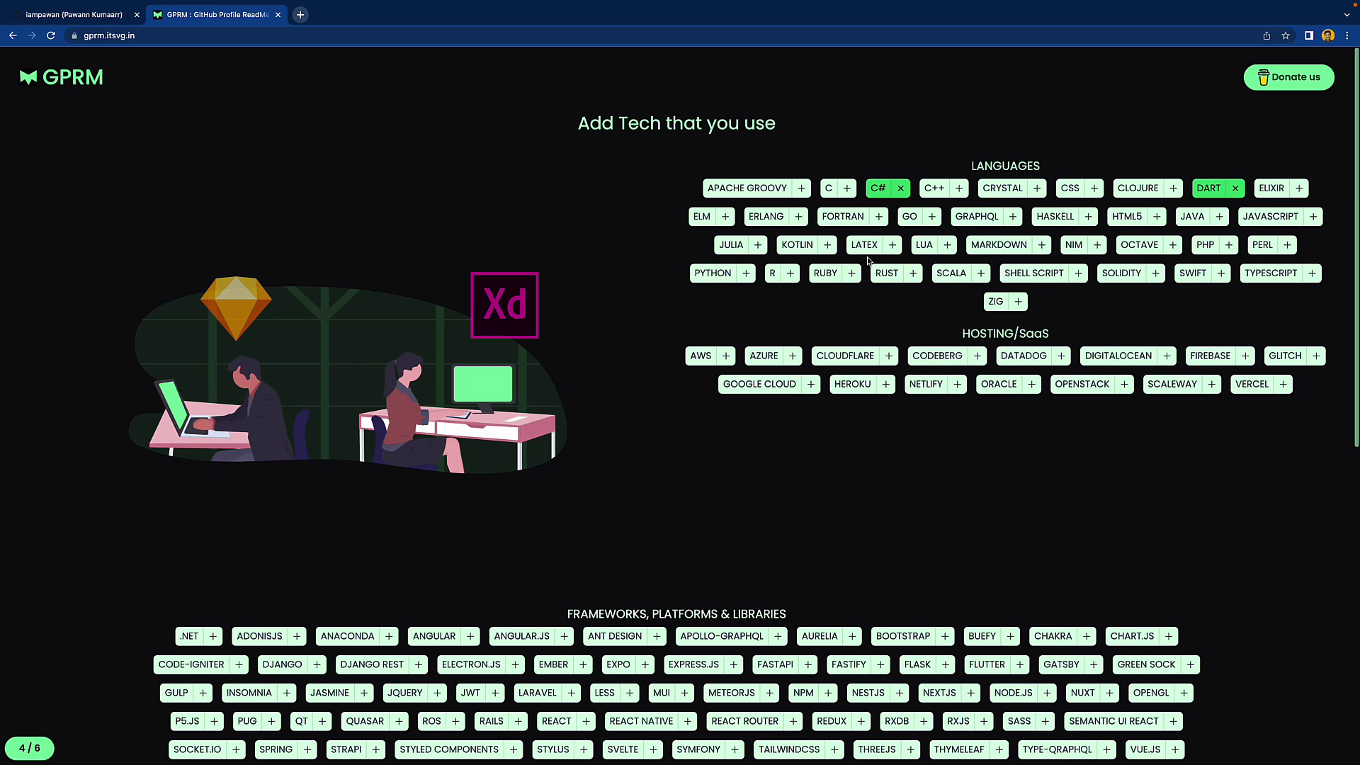
click(836, 245)
click(1220, 219)
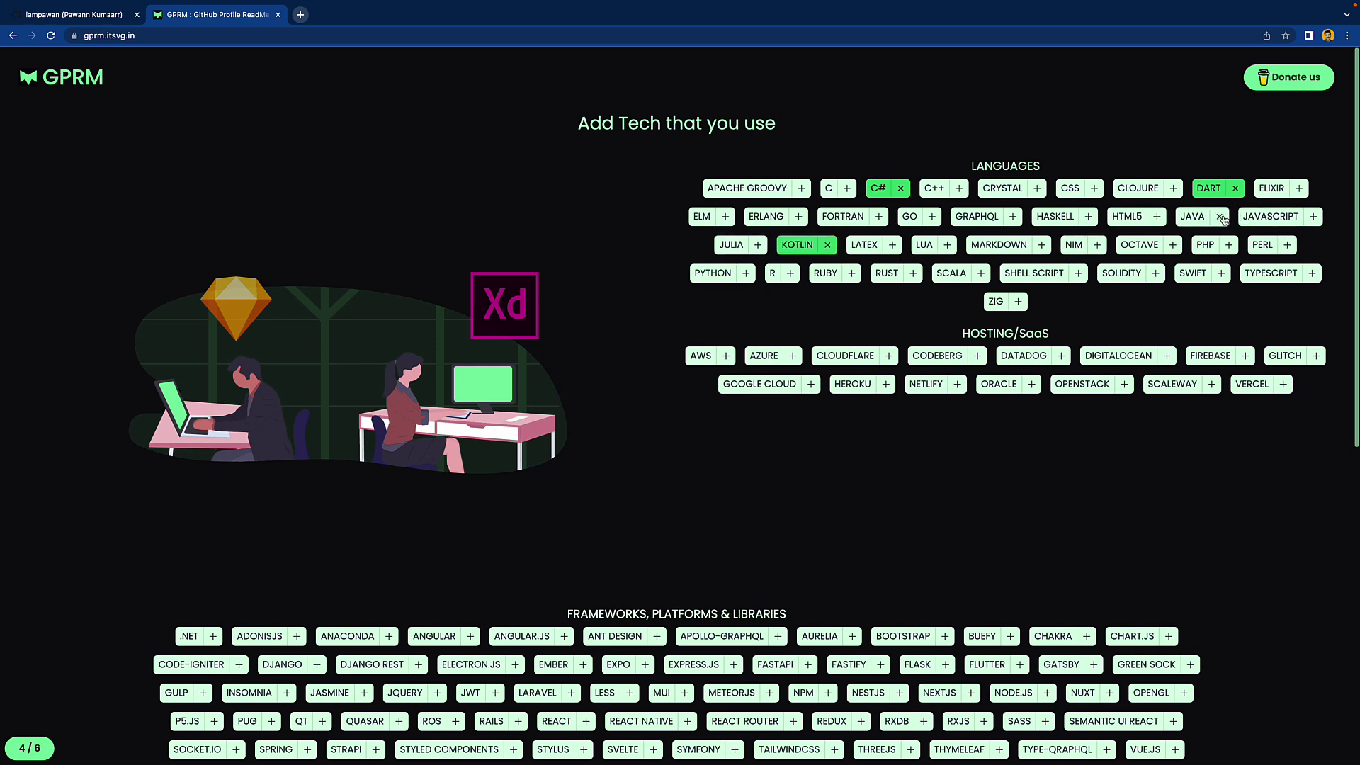
click(1314, 217)
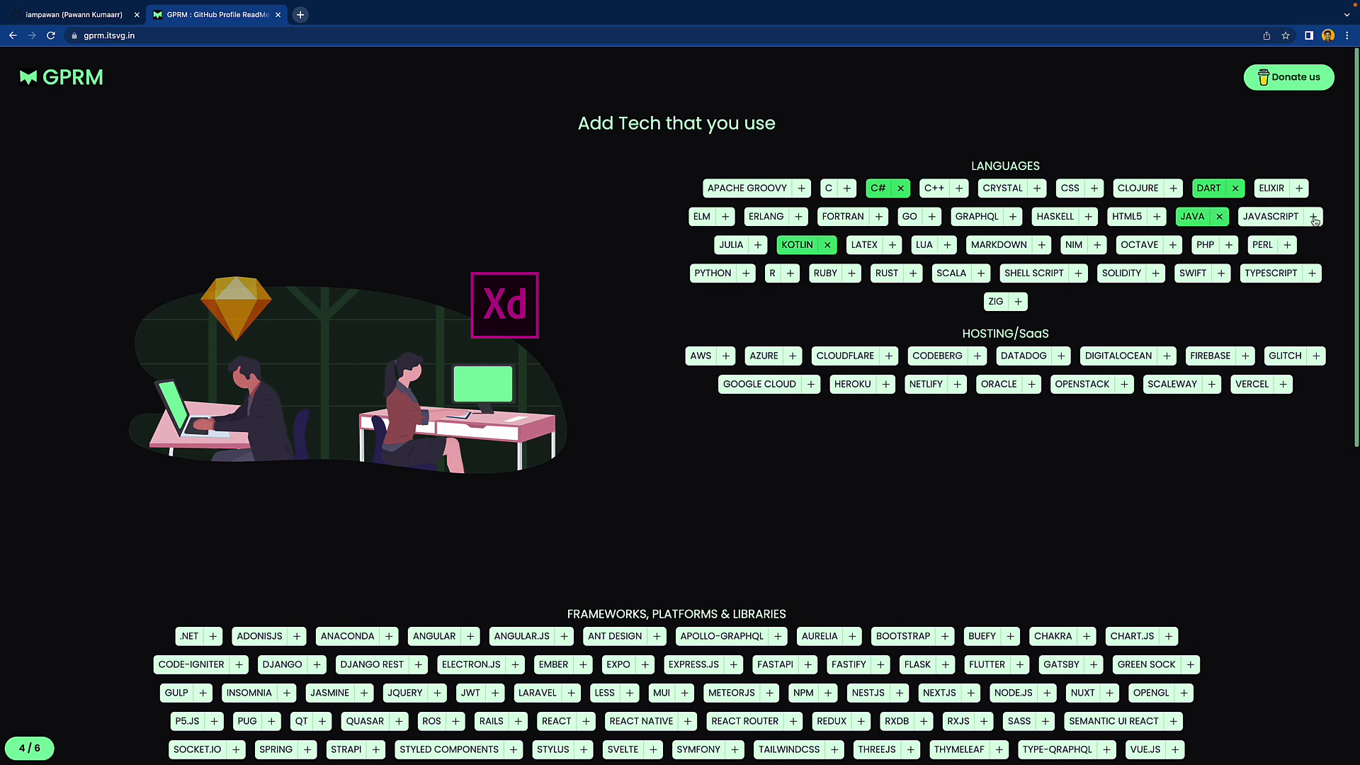
click(1155, 273)
click(1220, 273)
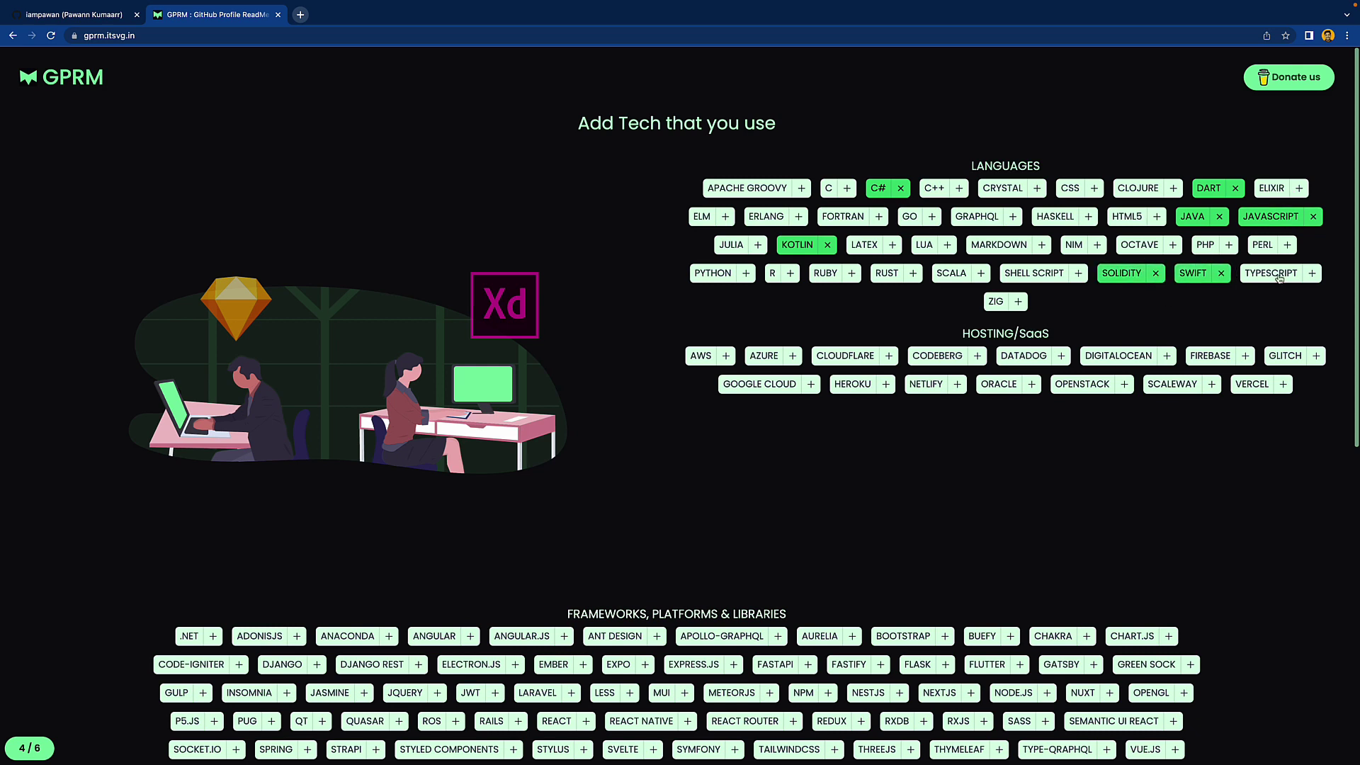
click(1313, 274)
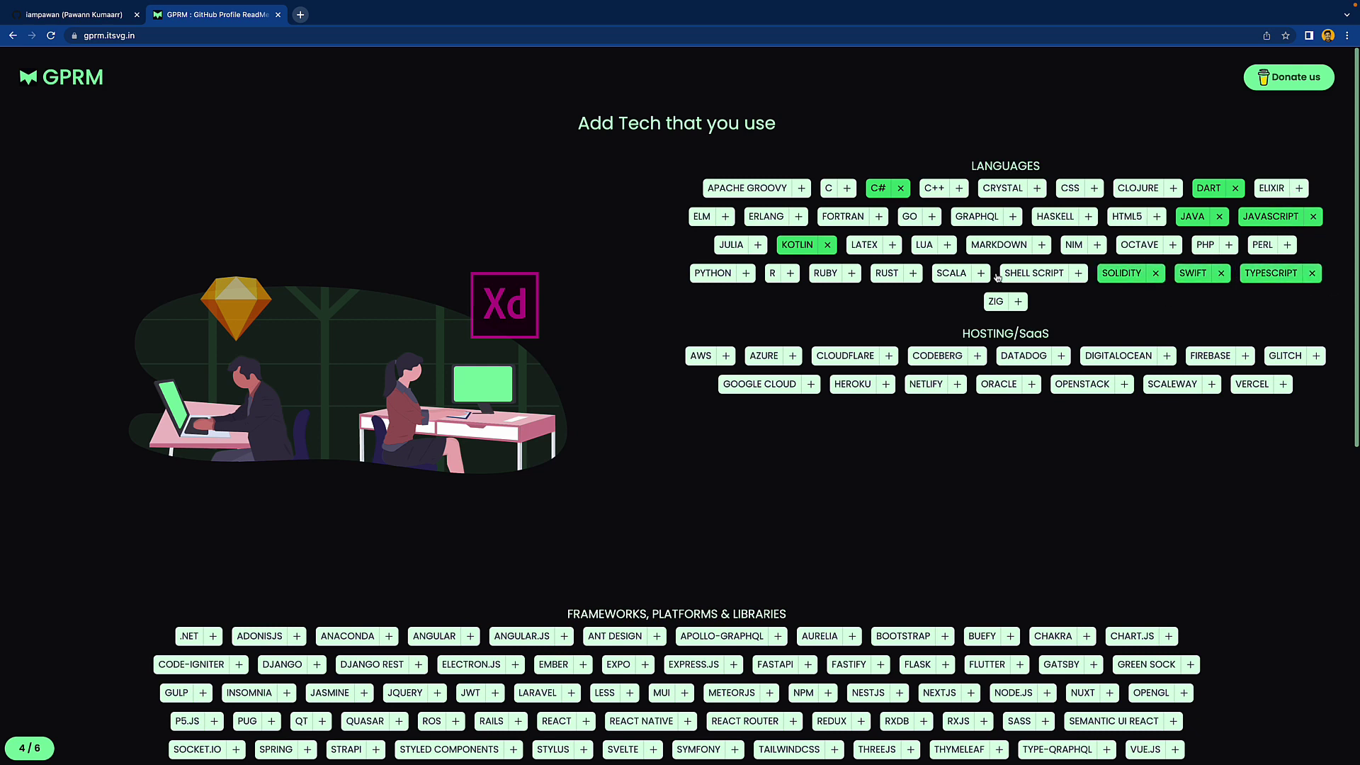
click(746, 274)
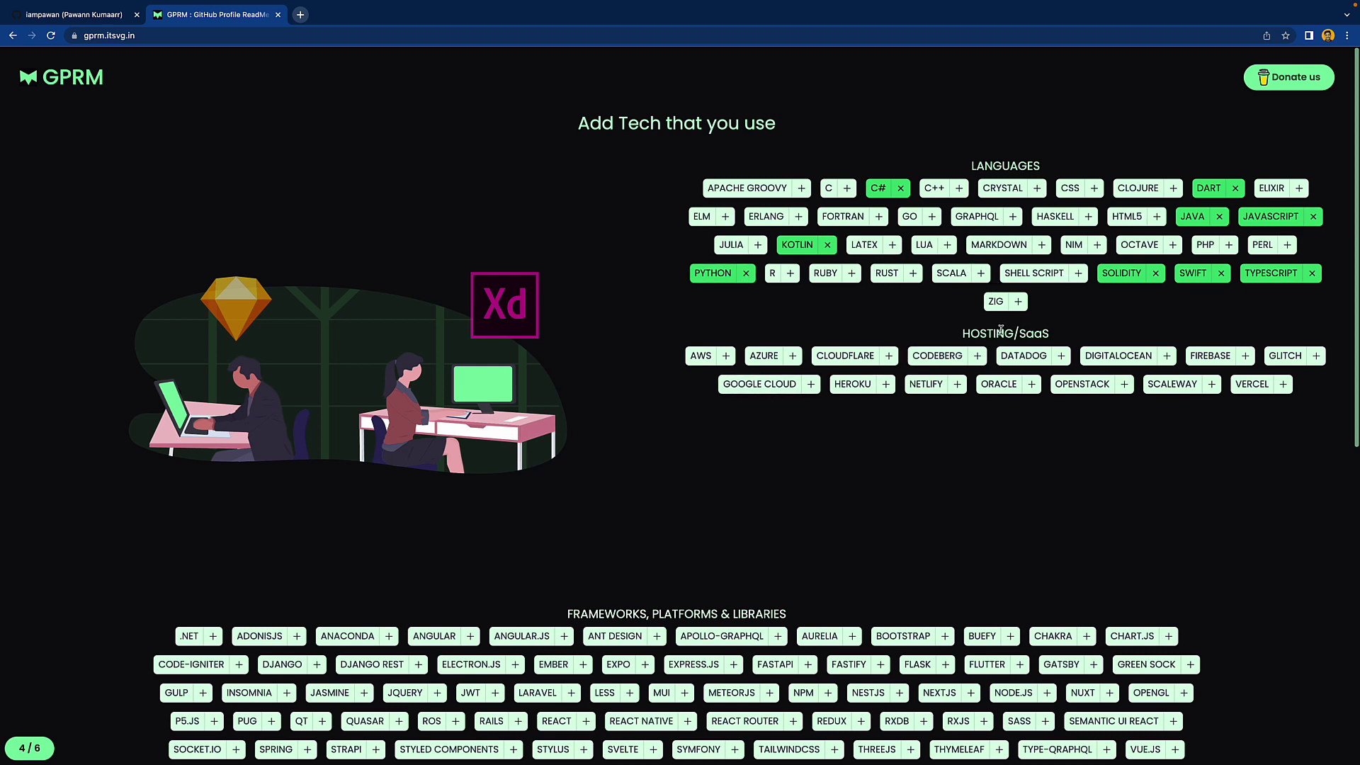
Add AWS, Firebase, Vercel, Netlify, Heroku and Google Cloud as hosting services.
click(728, 358)
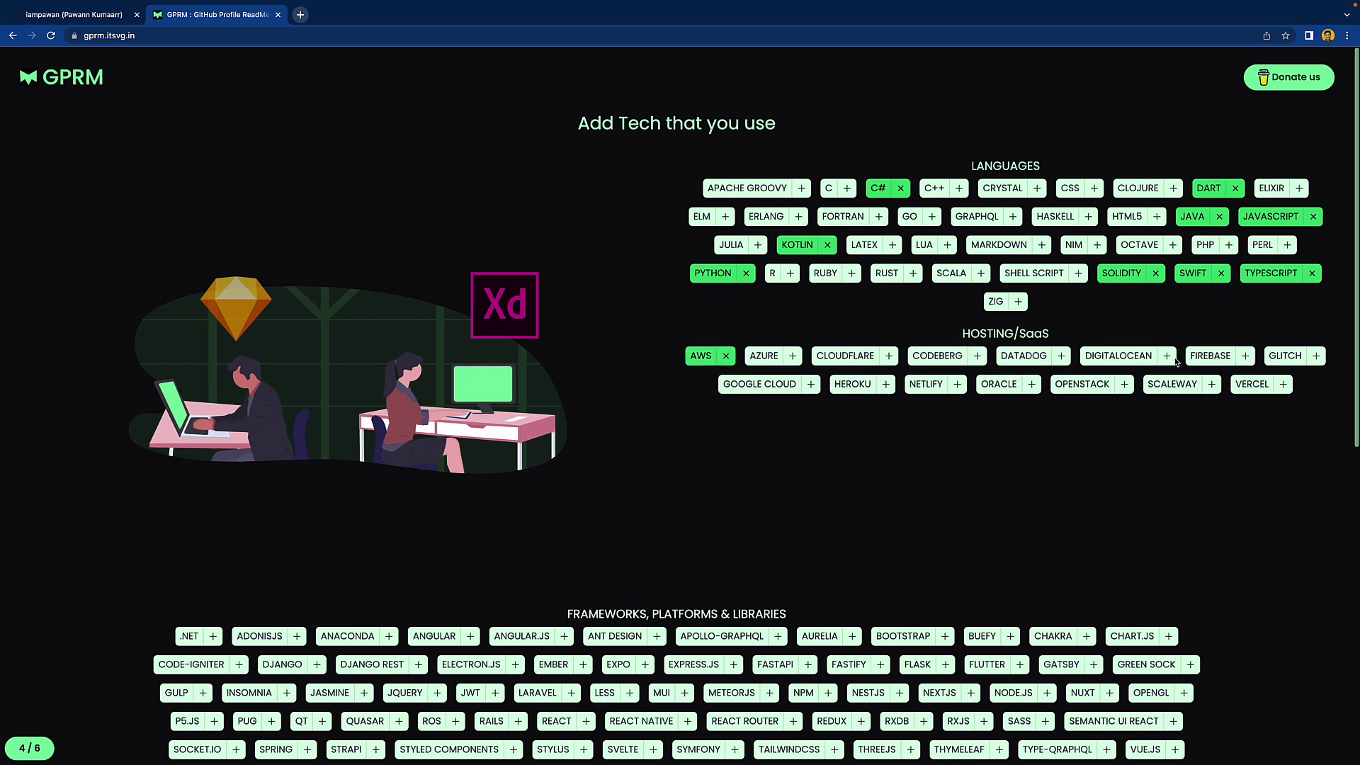
click(1209, 360)
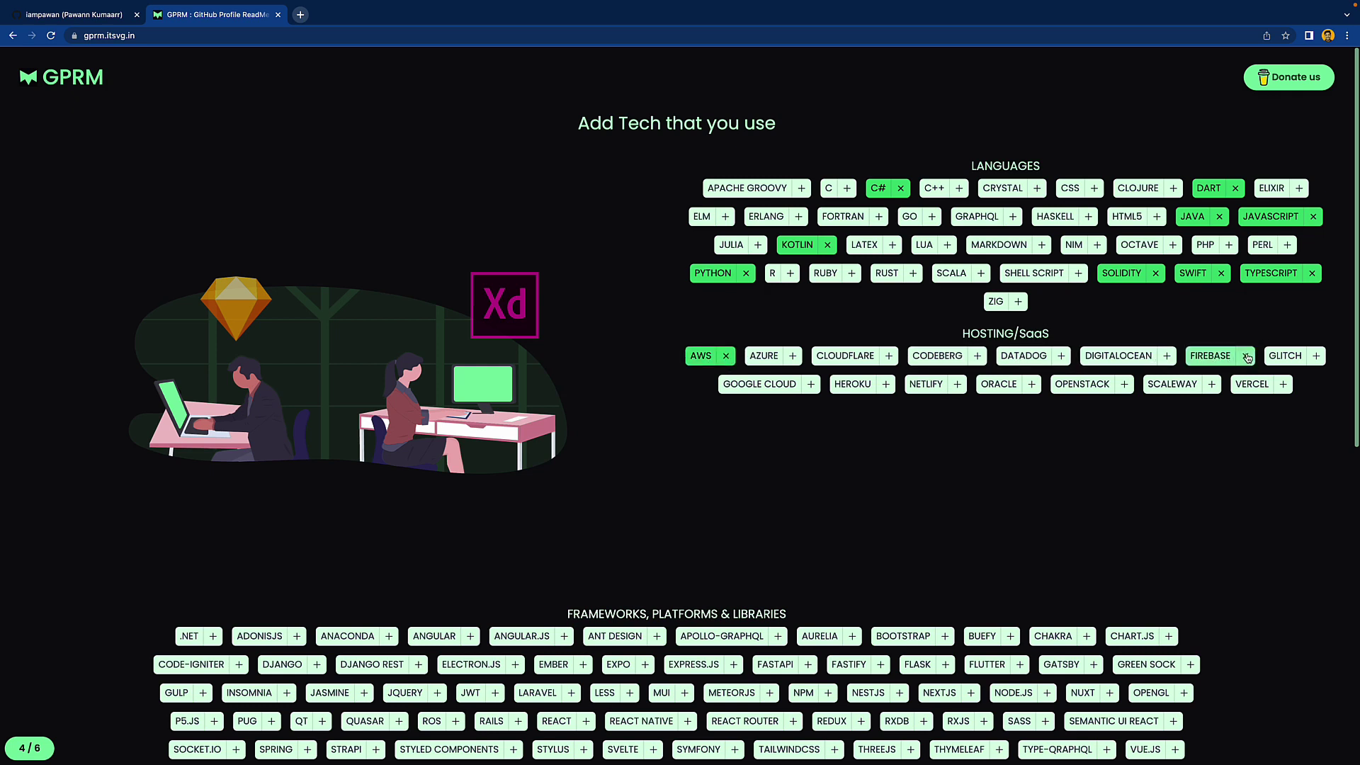
click(1285, 385)
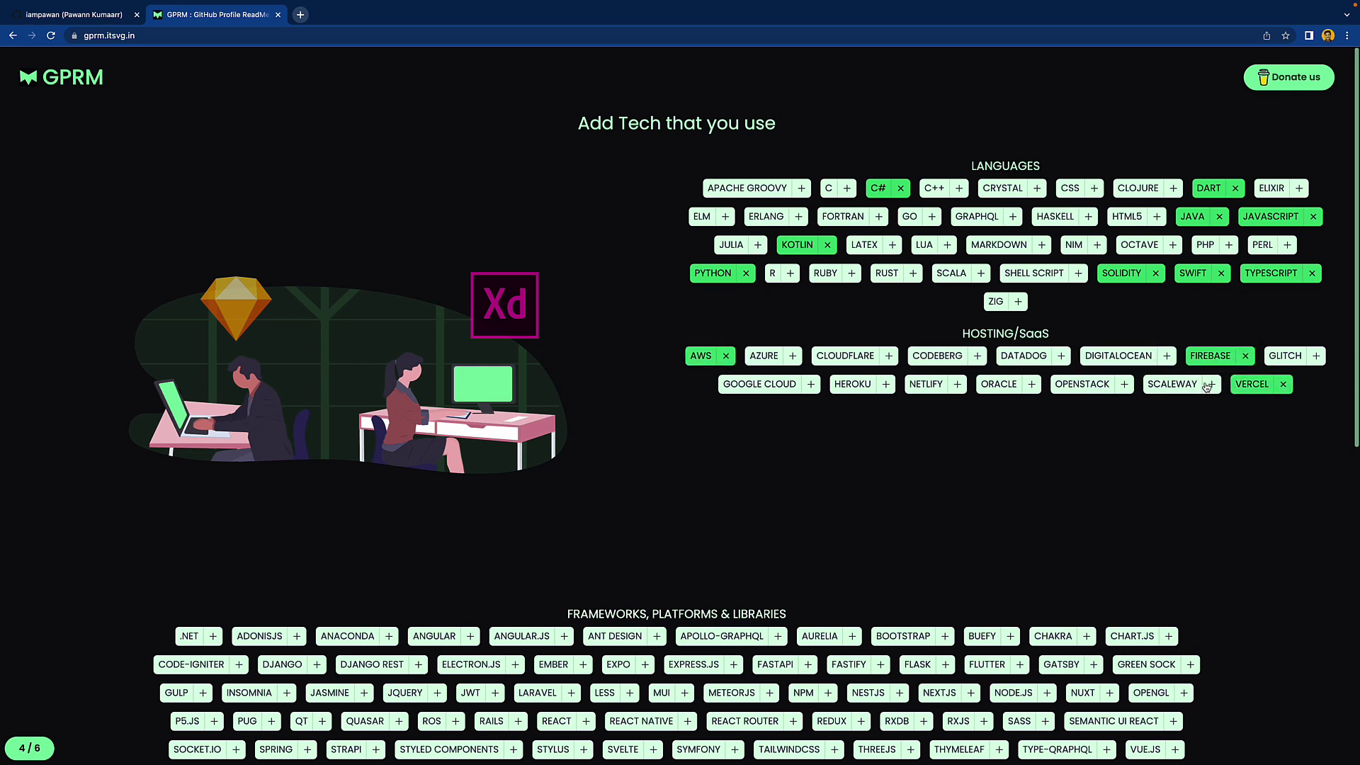
click(953, 385)
click(885, 385)
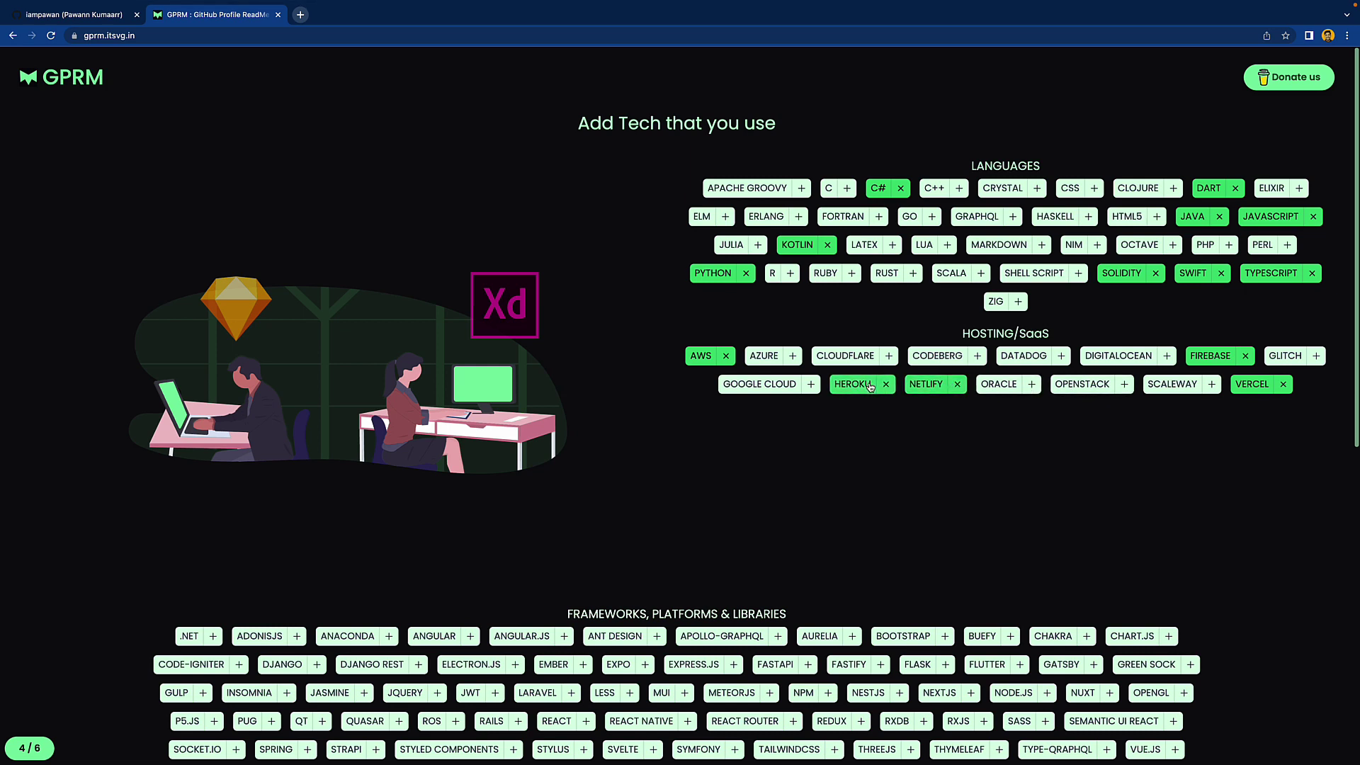
click(811, 385)
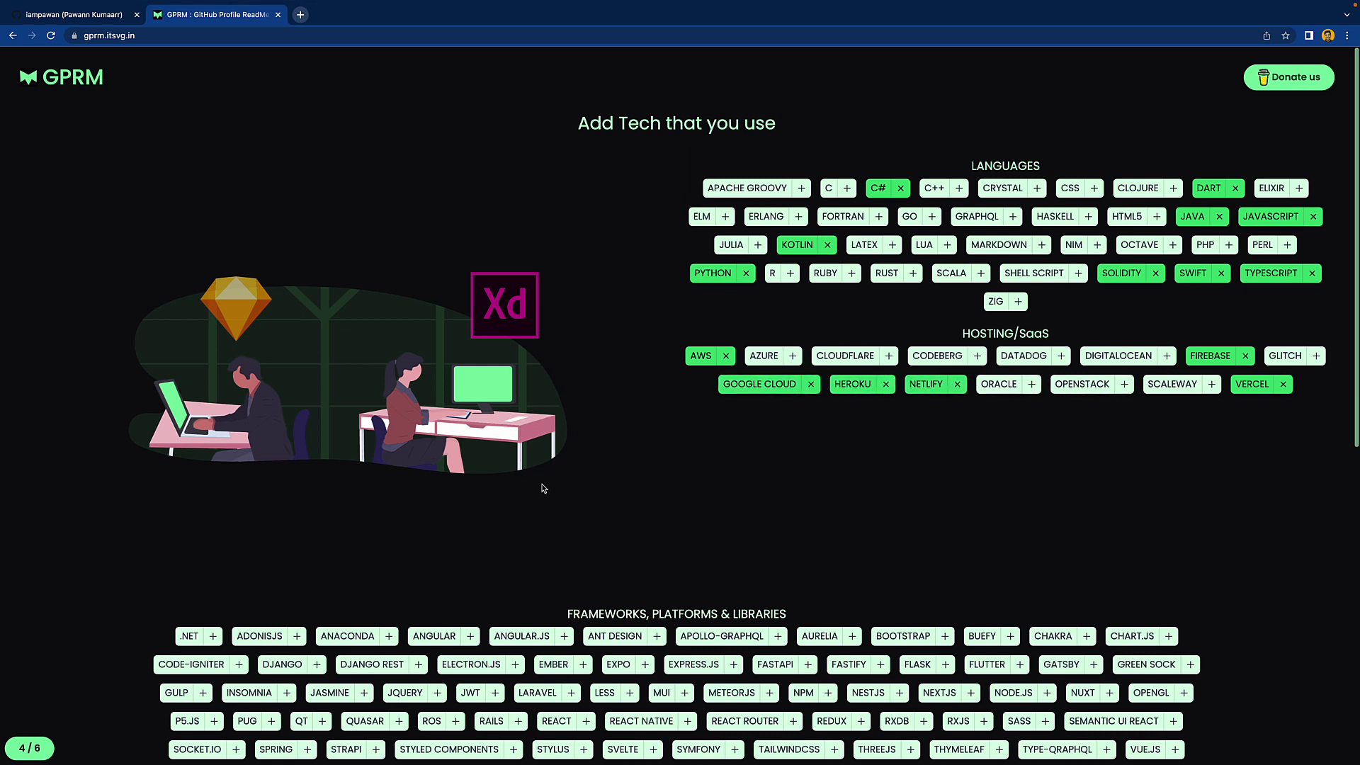
scroll(666, 471, down, 2)
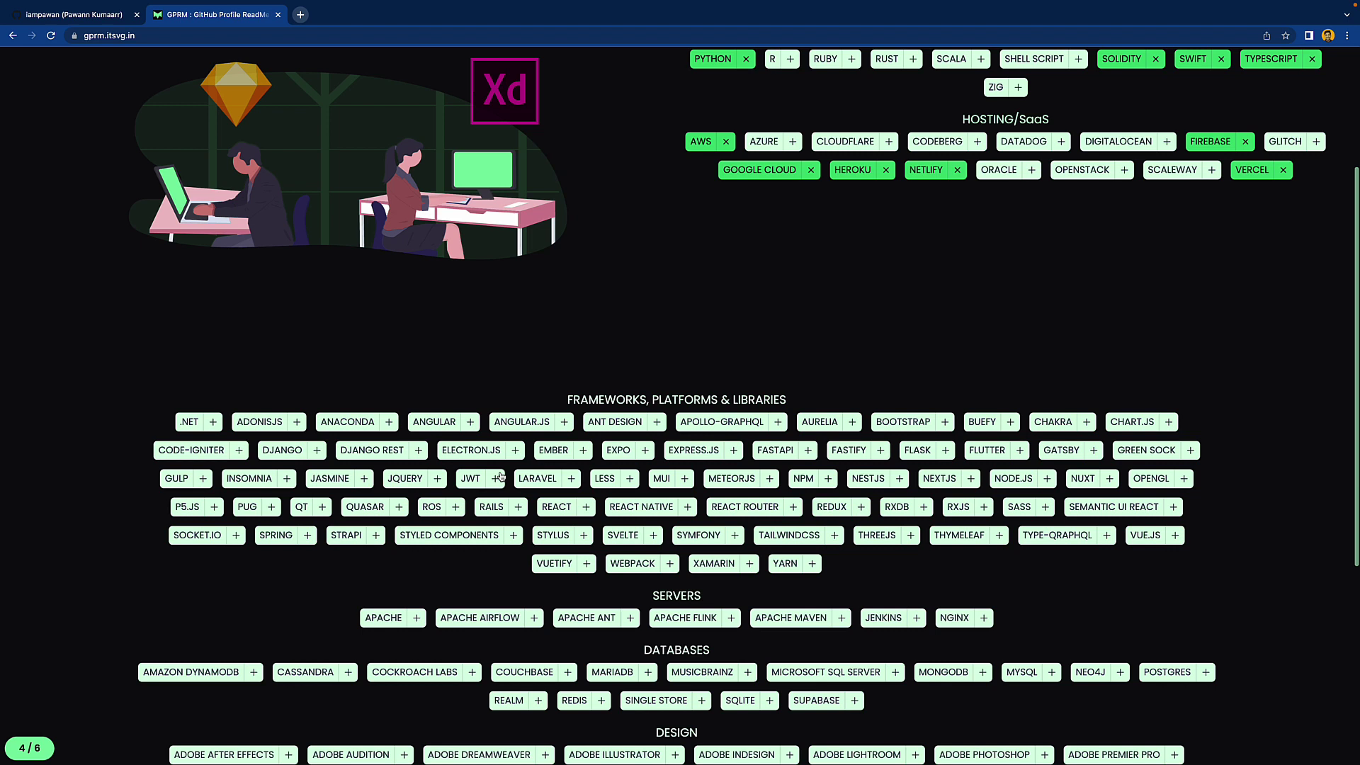
Add Flutter, Django, Django REST, npm, Node.js, React and Vuetify to the frameworks.
click(1017, 452)
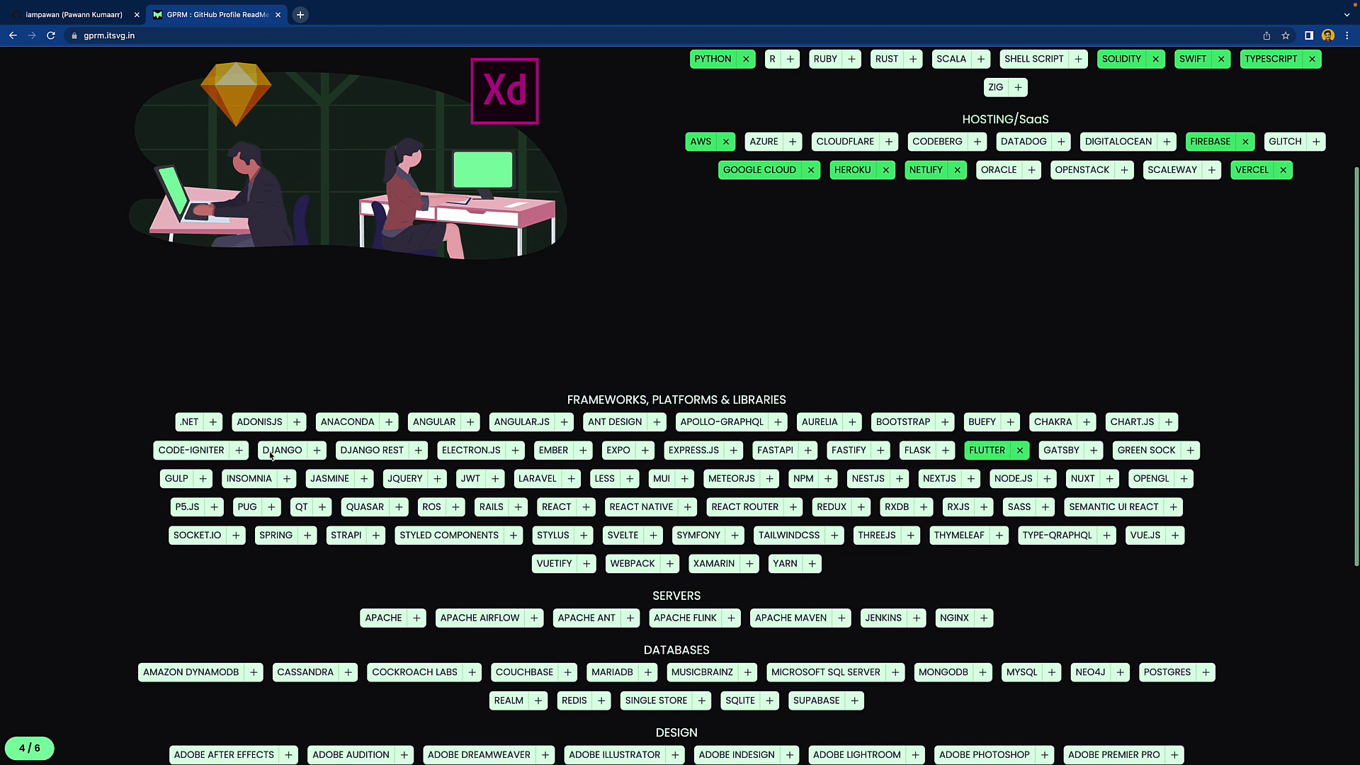
click(313, 452)
click(418, 451)
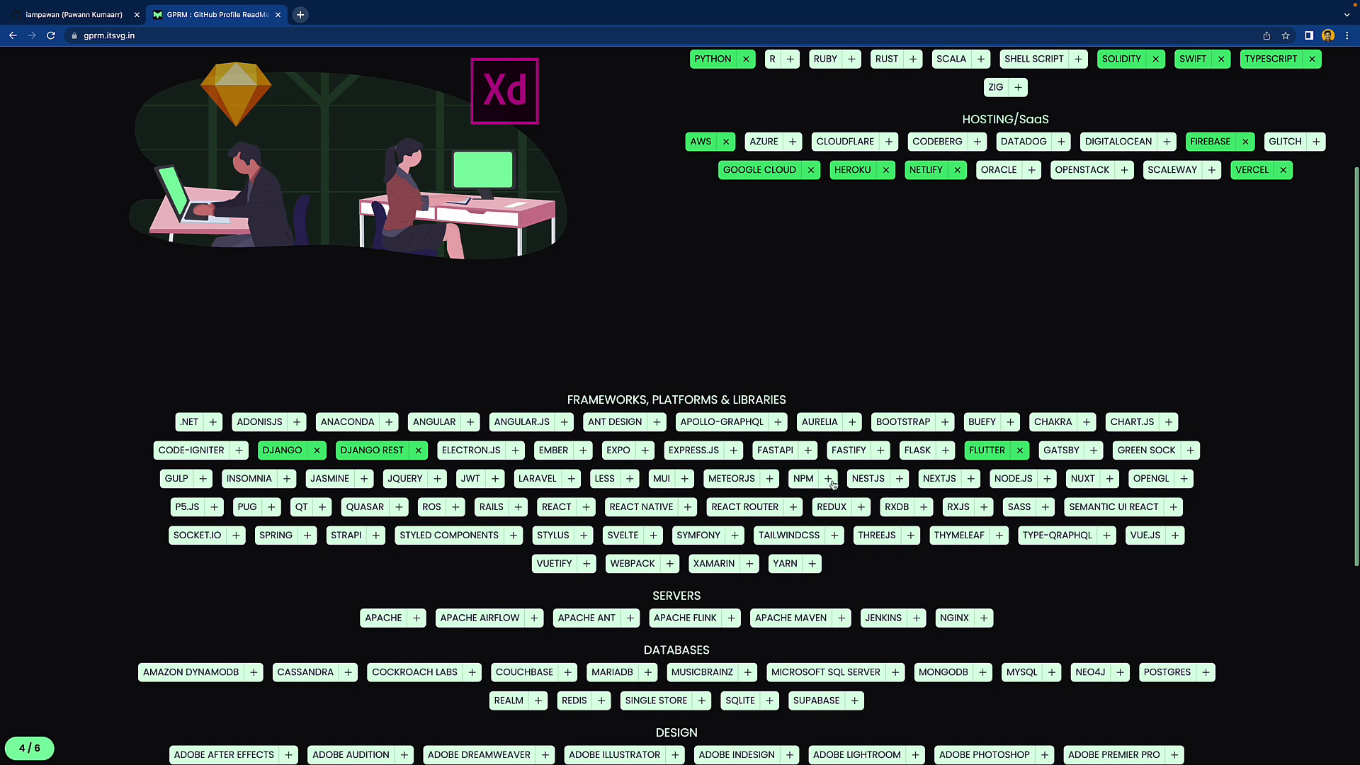
click(804, 478)
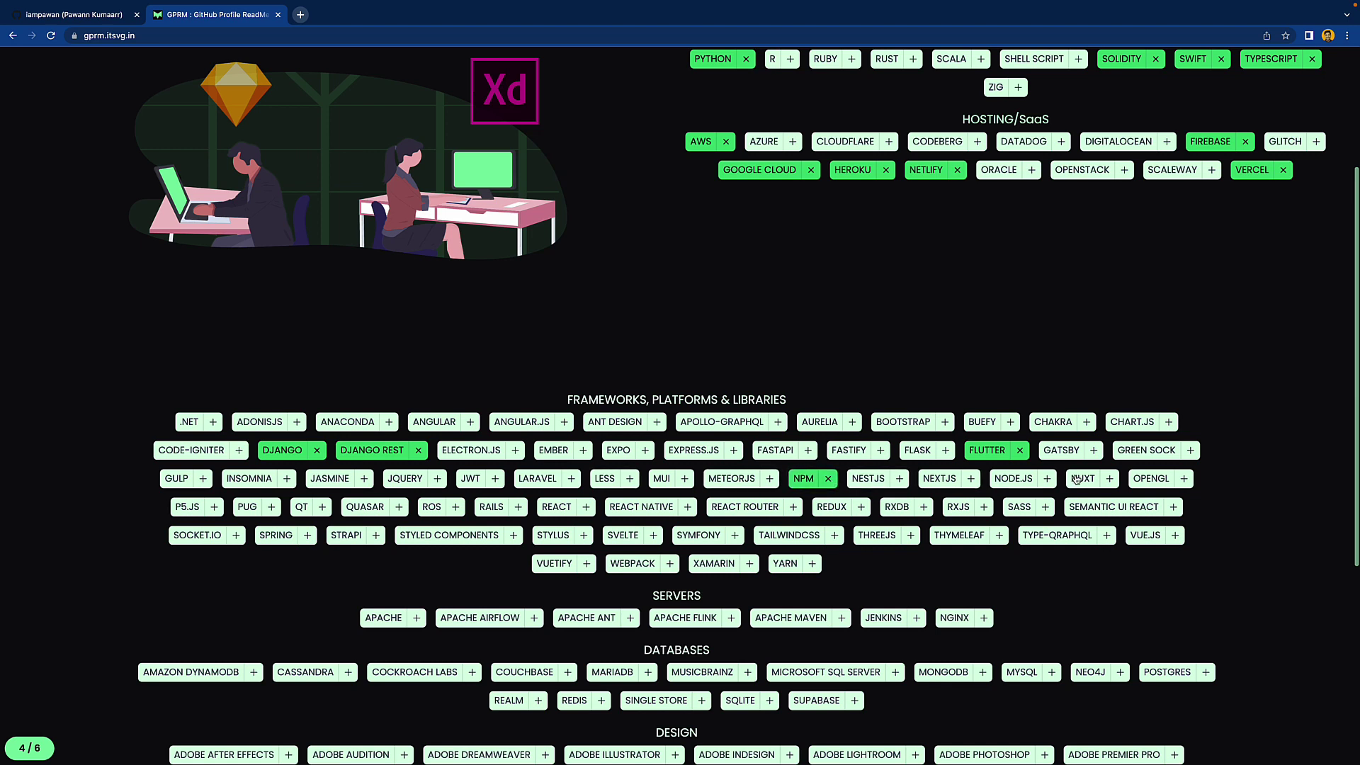
click(1012, 478)
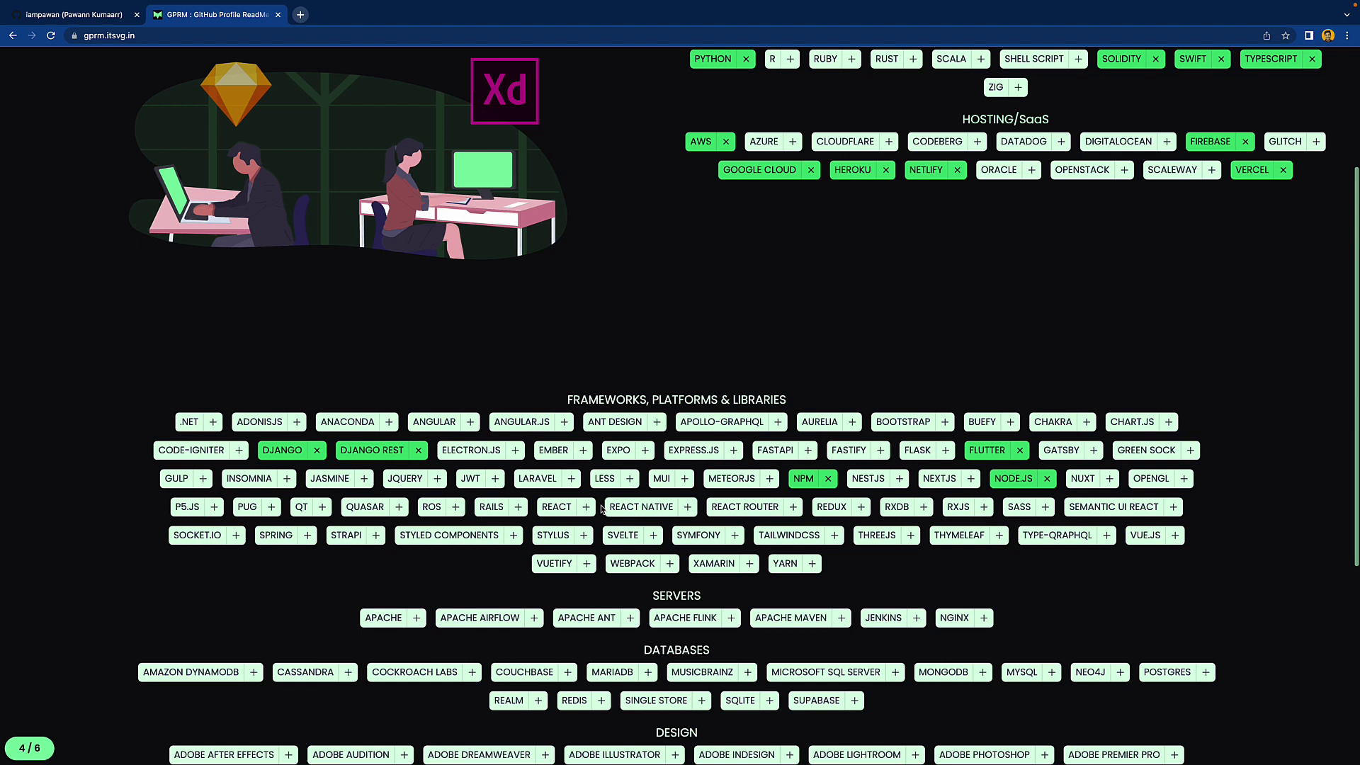
click(556, 507)
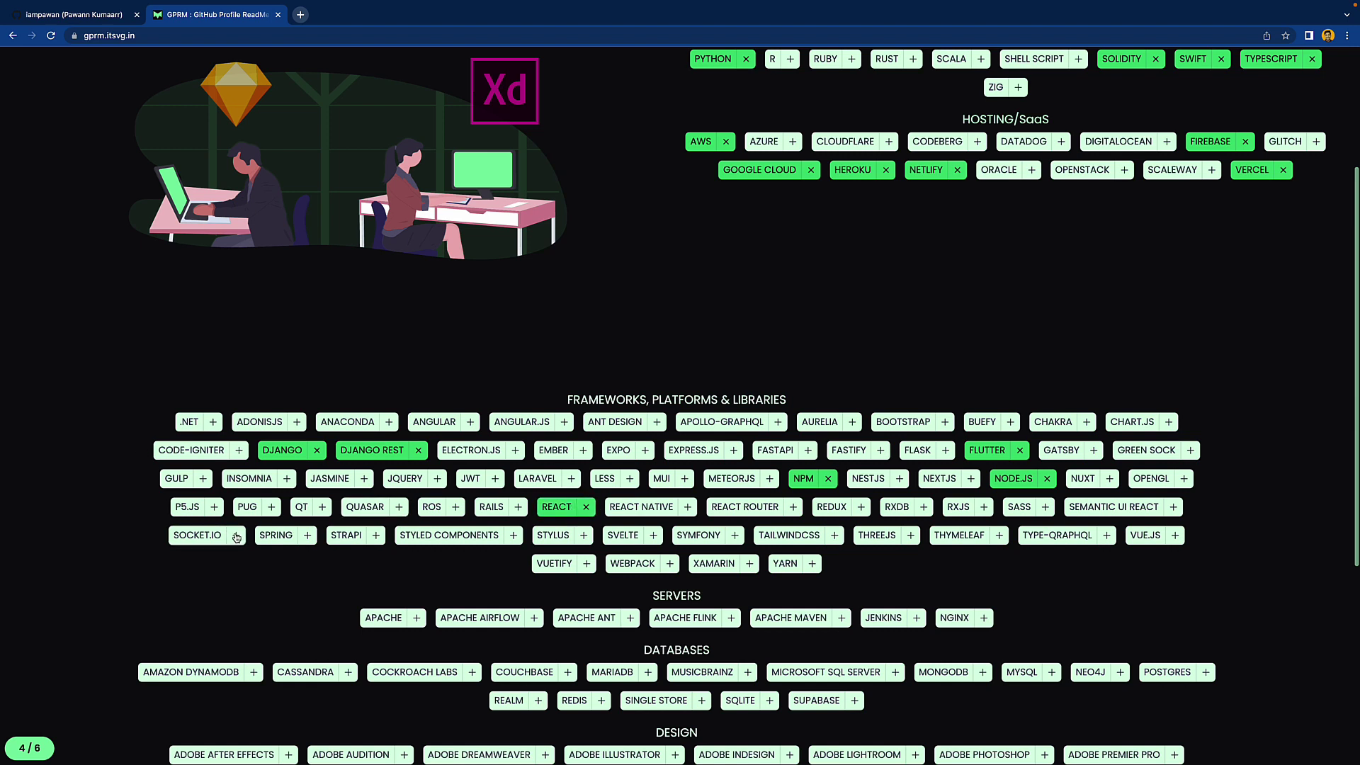
click(555, 563)
Add Xamarin, Vue.js, TailwindCSS, Redux, Gatsby, FastAPI and Express.js to the frameworks.
click(712, 563)
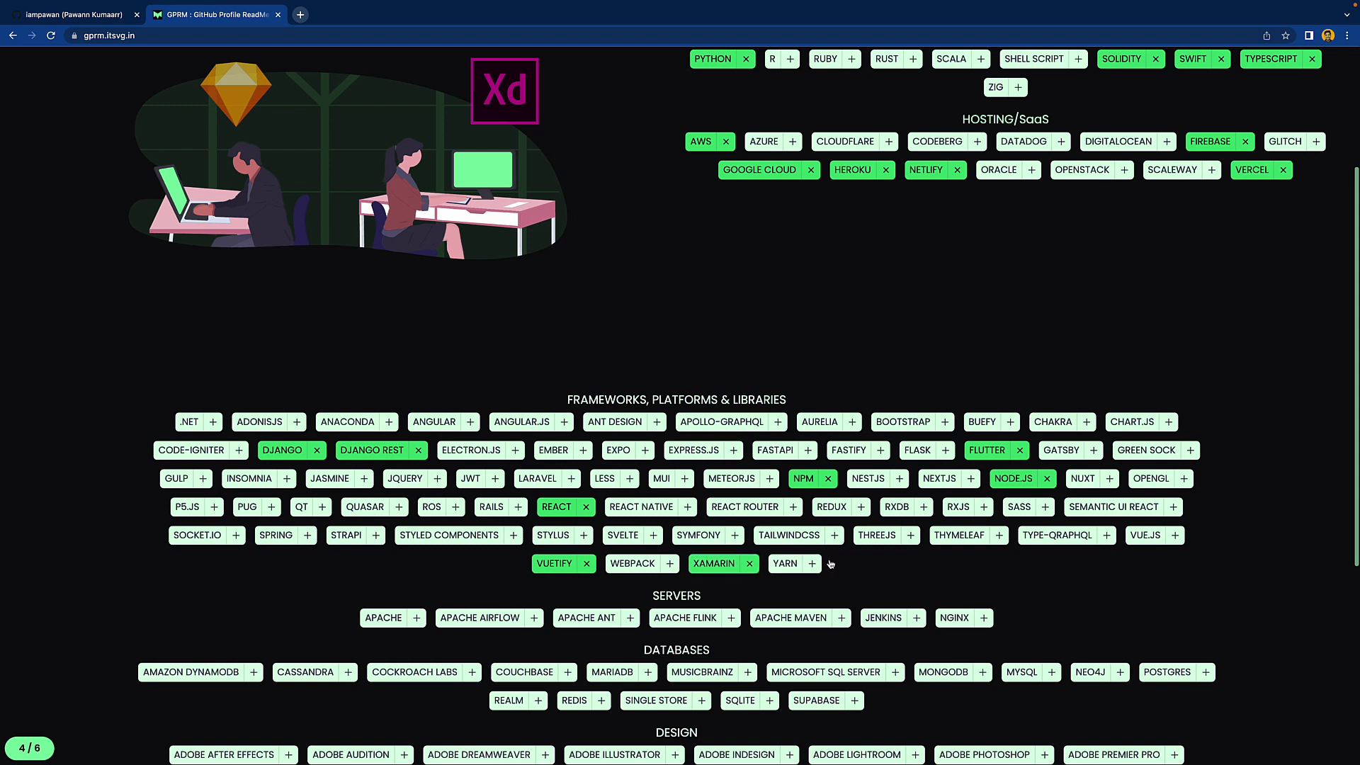
click(1145, 534)
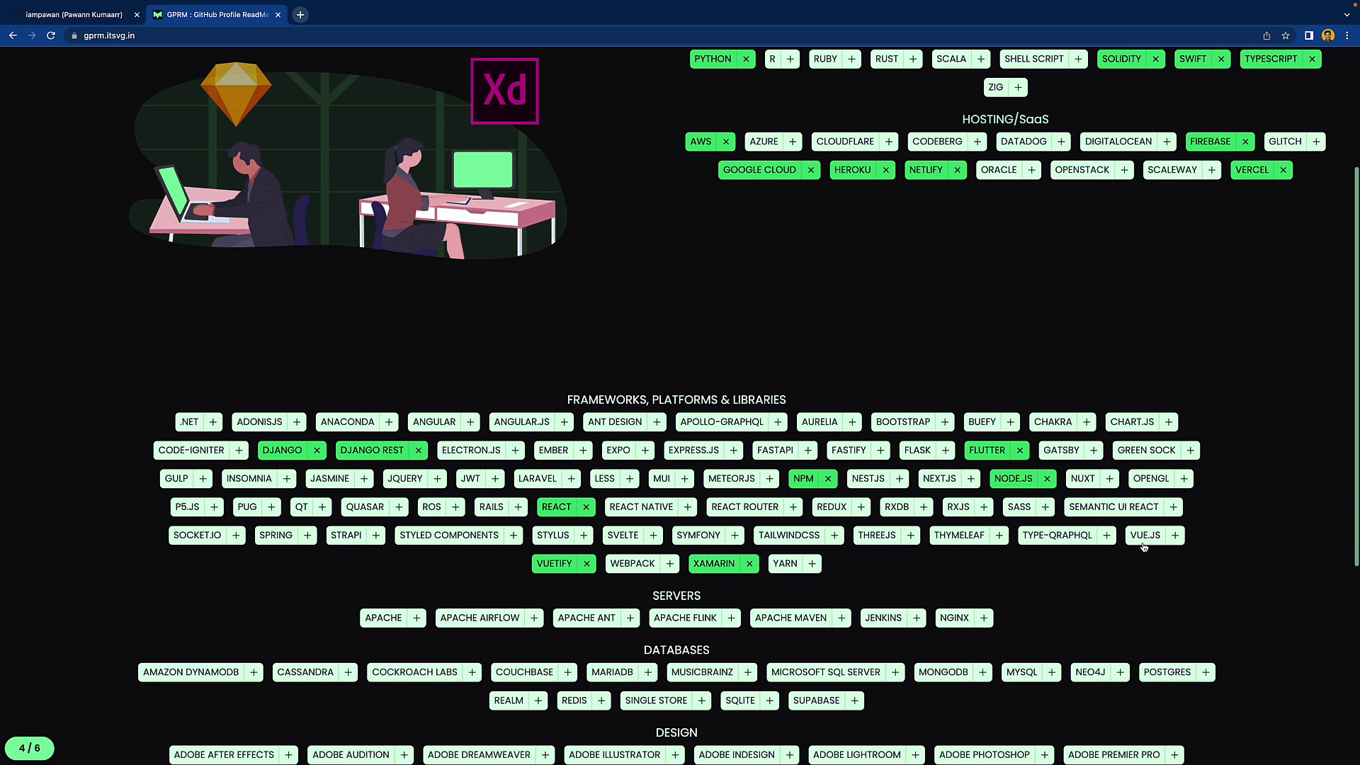
click(789, 540)
click(850, 512)
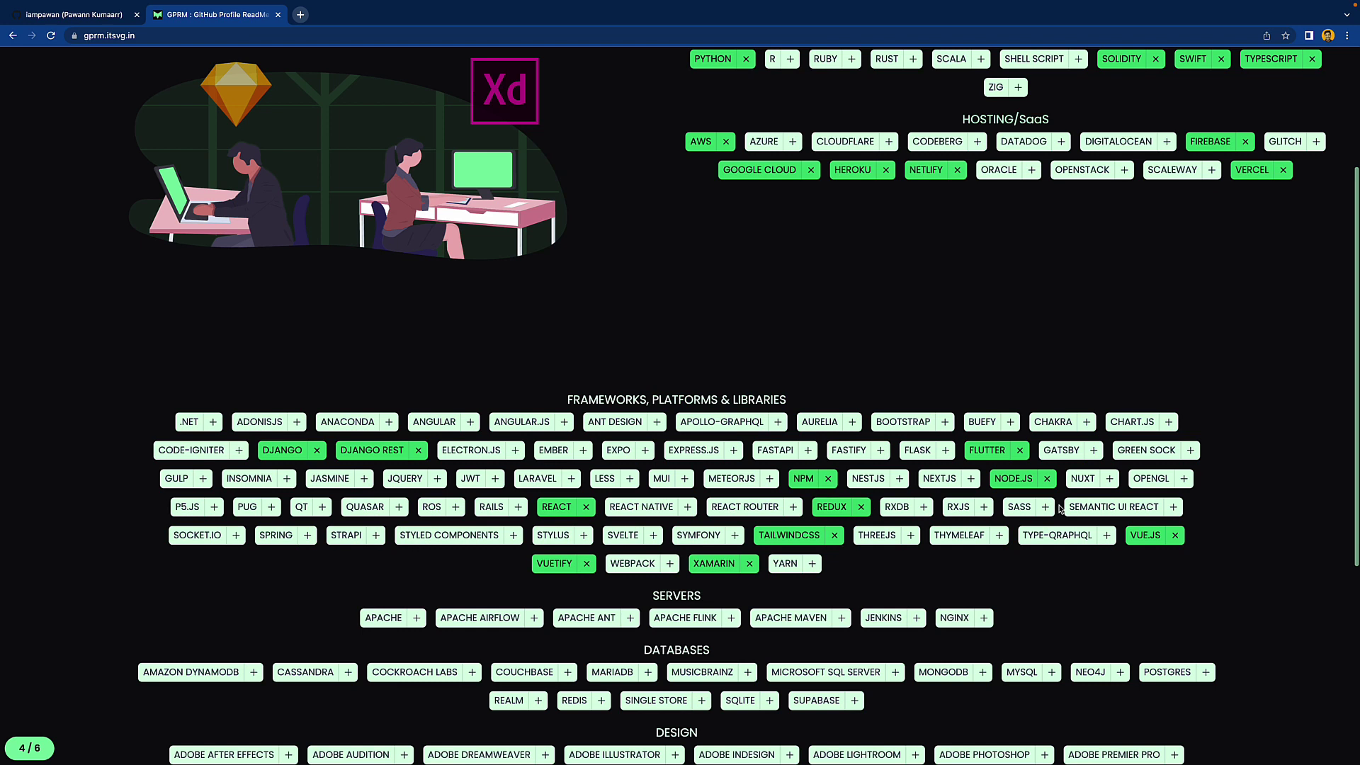
click(1068, 449)
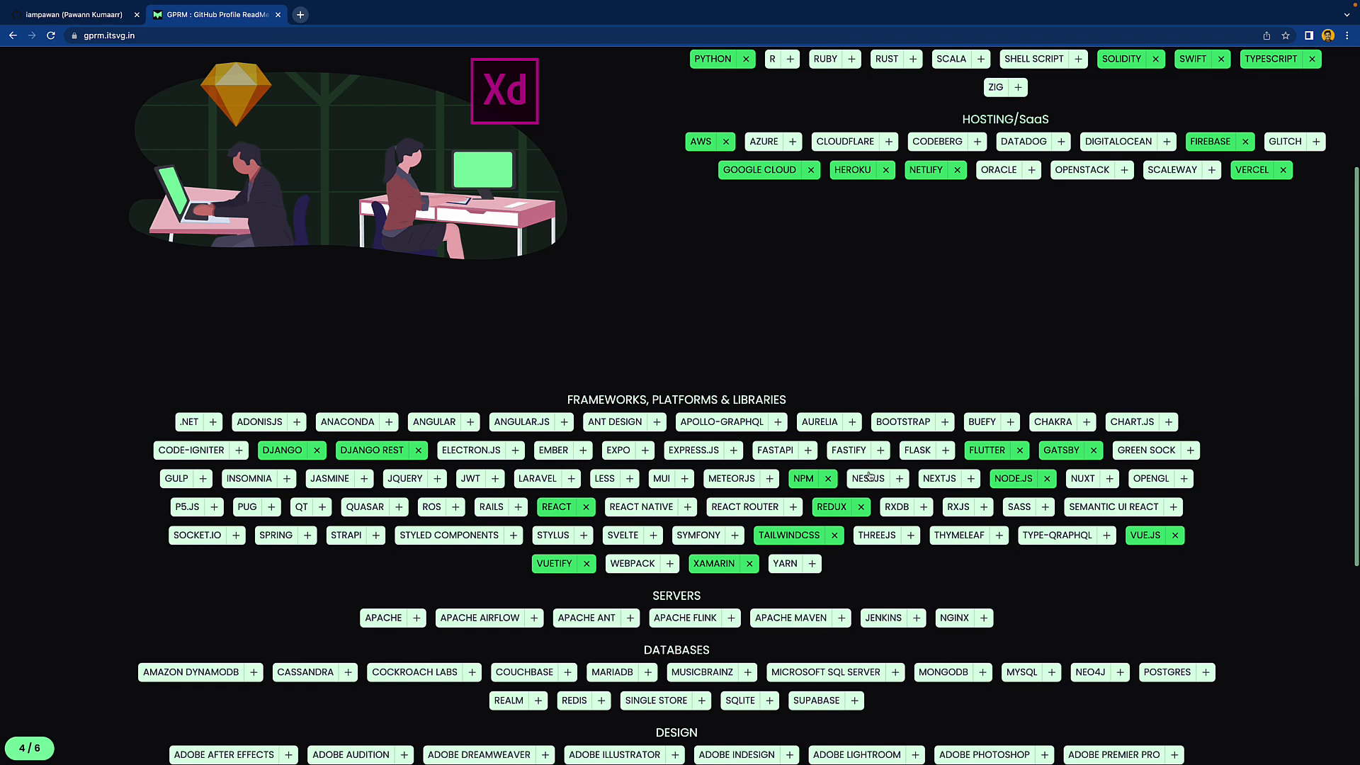
click(780, 452)
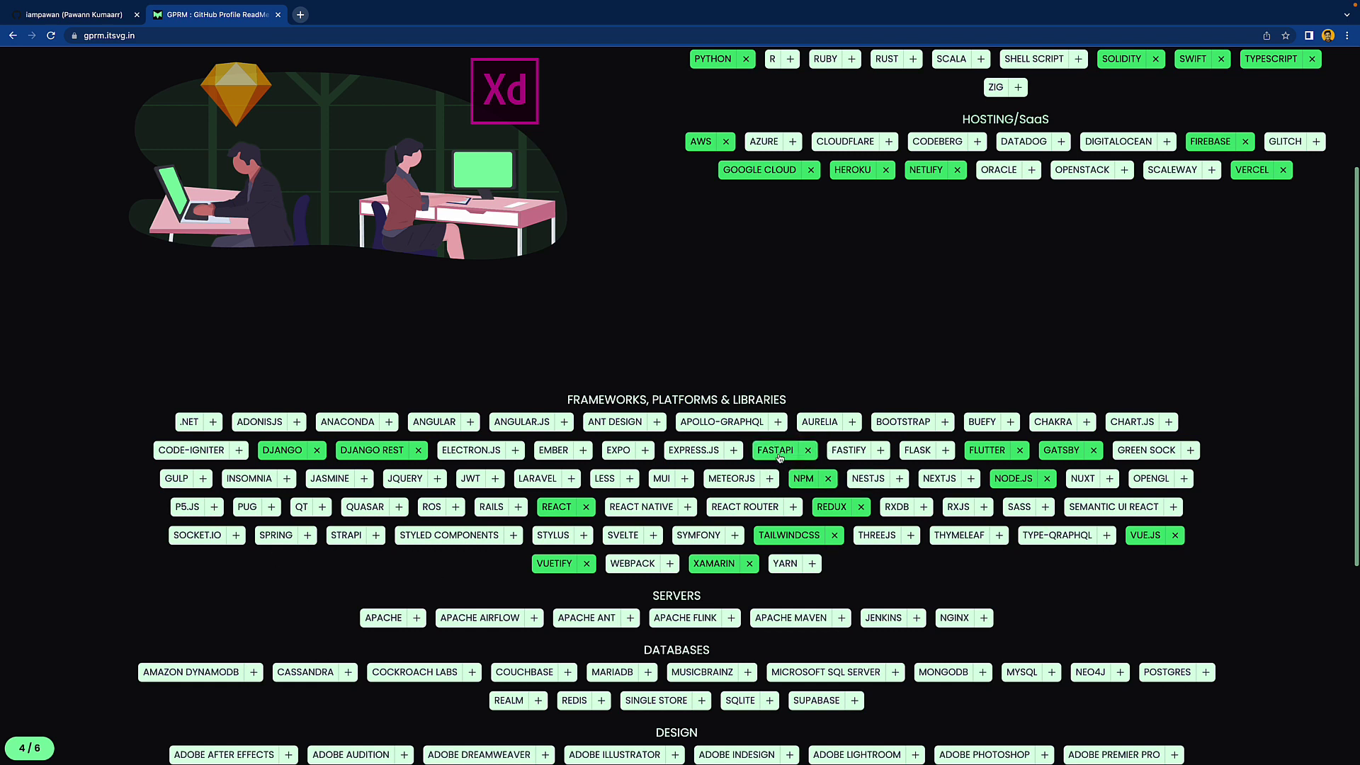
click(712, 453)
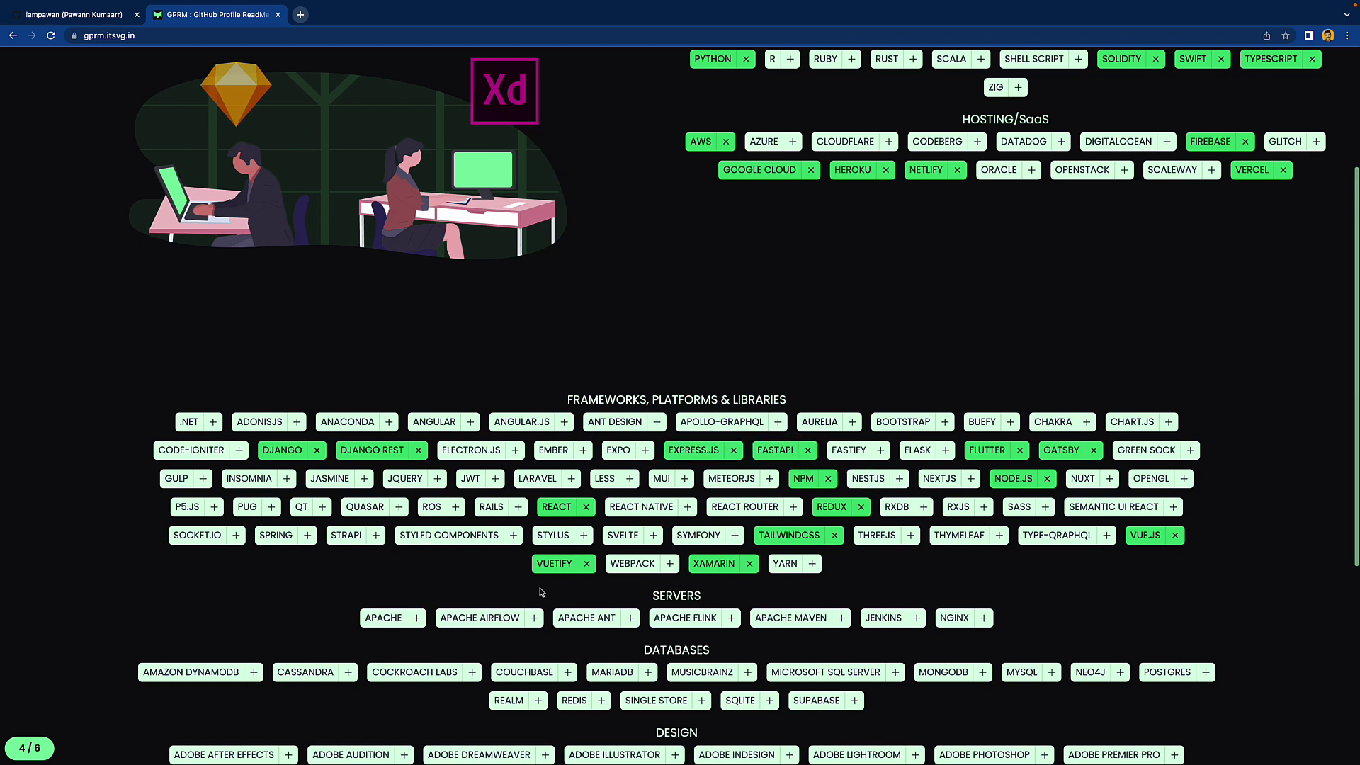
scroll(521, 574, down, 2)
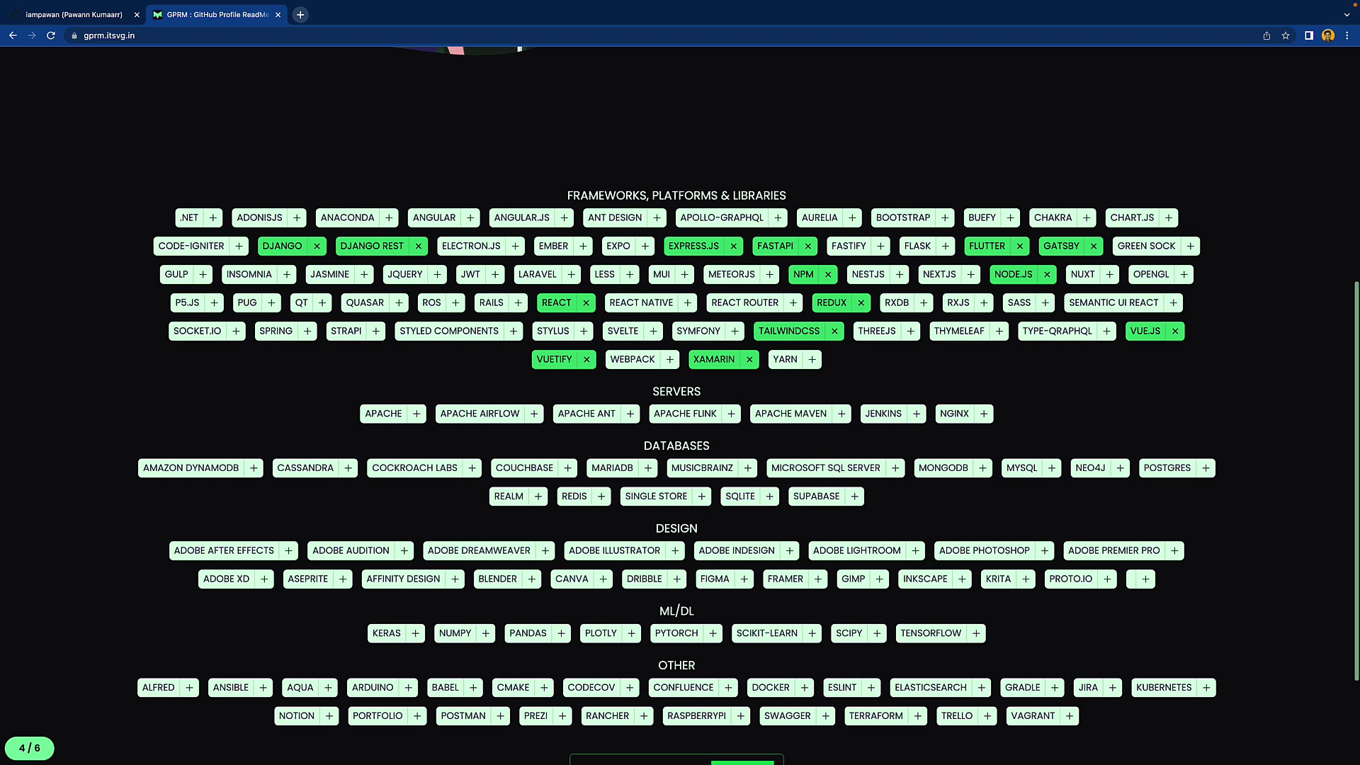
Add MongoDB, MySQL, Postgres, SQLite and Realm to the databases.
click(943, 469)
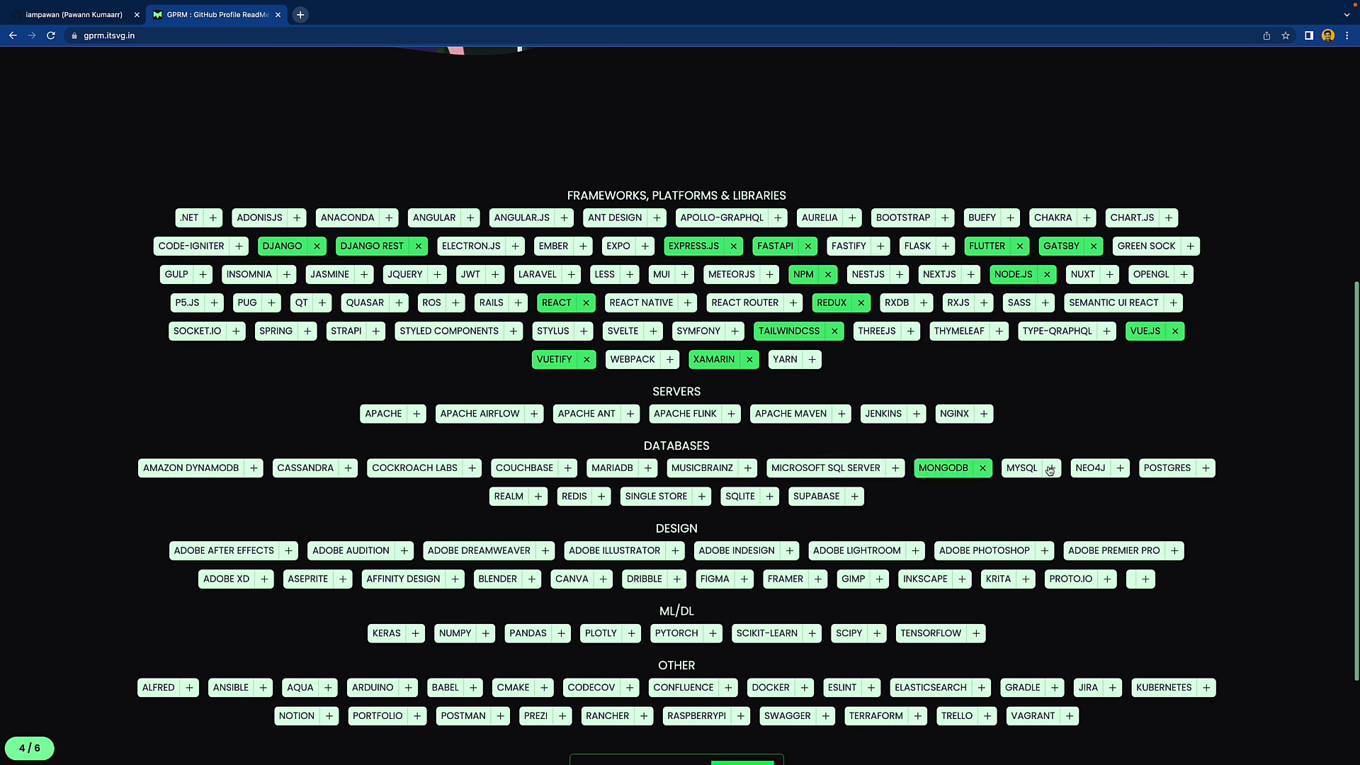
click(1038, 469)
click(1167, 468)
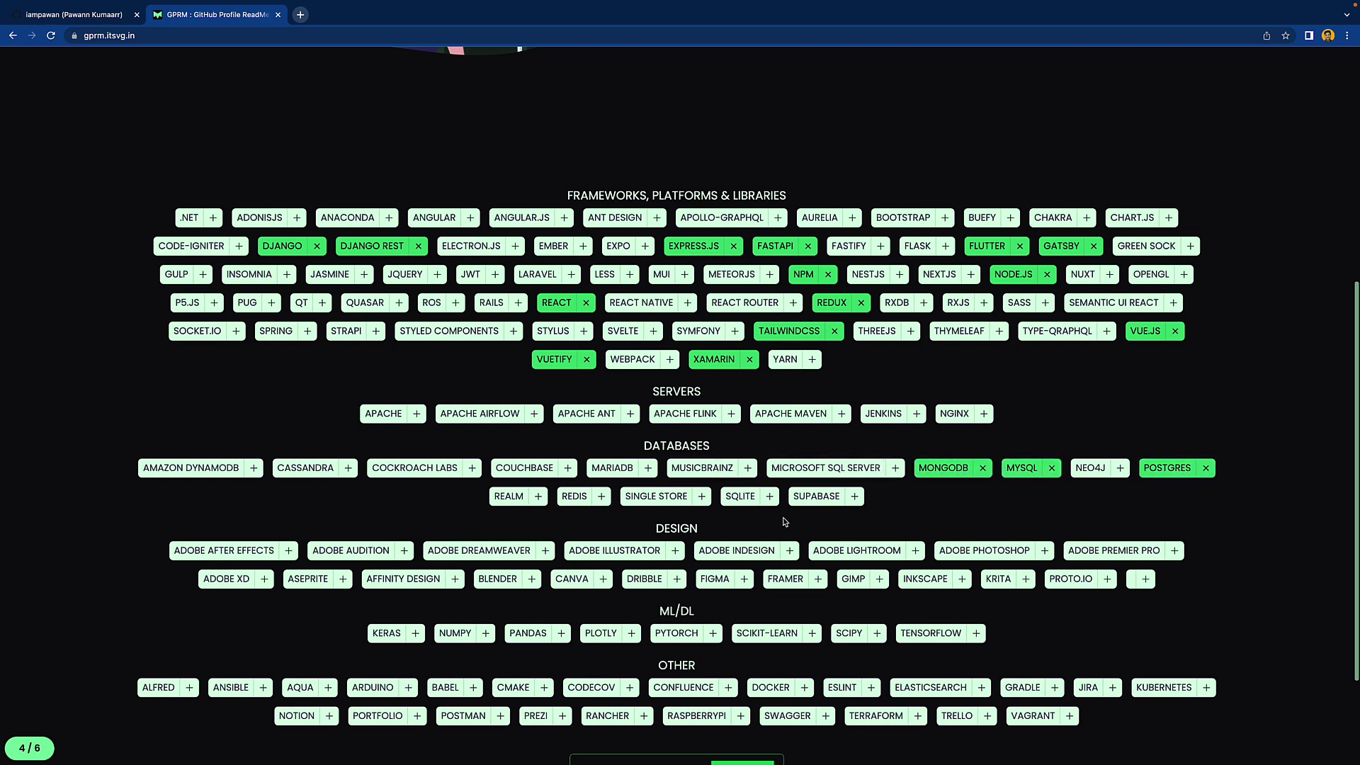
click(740, 497)
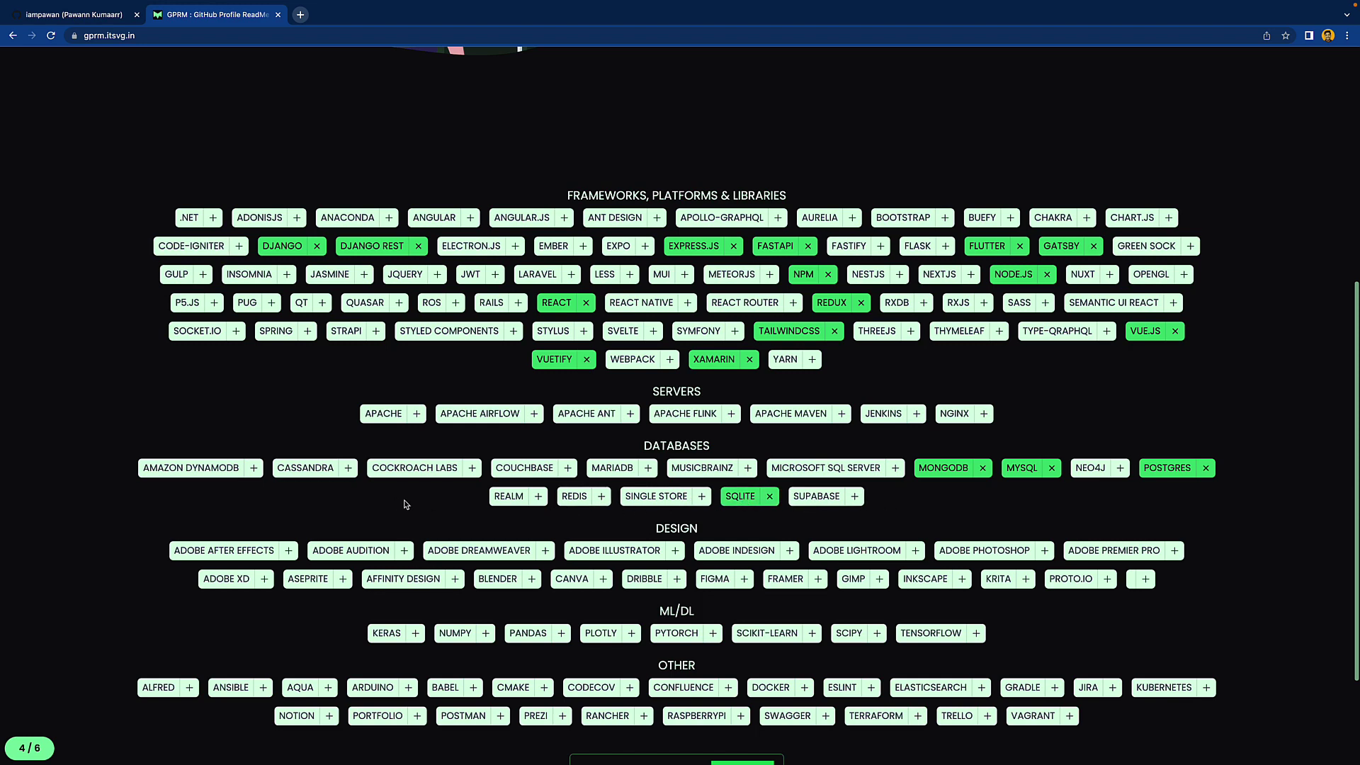
click(508, 496)
scroll(489, 558, down, 3)
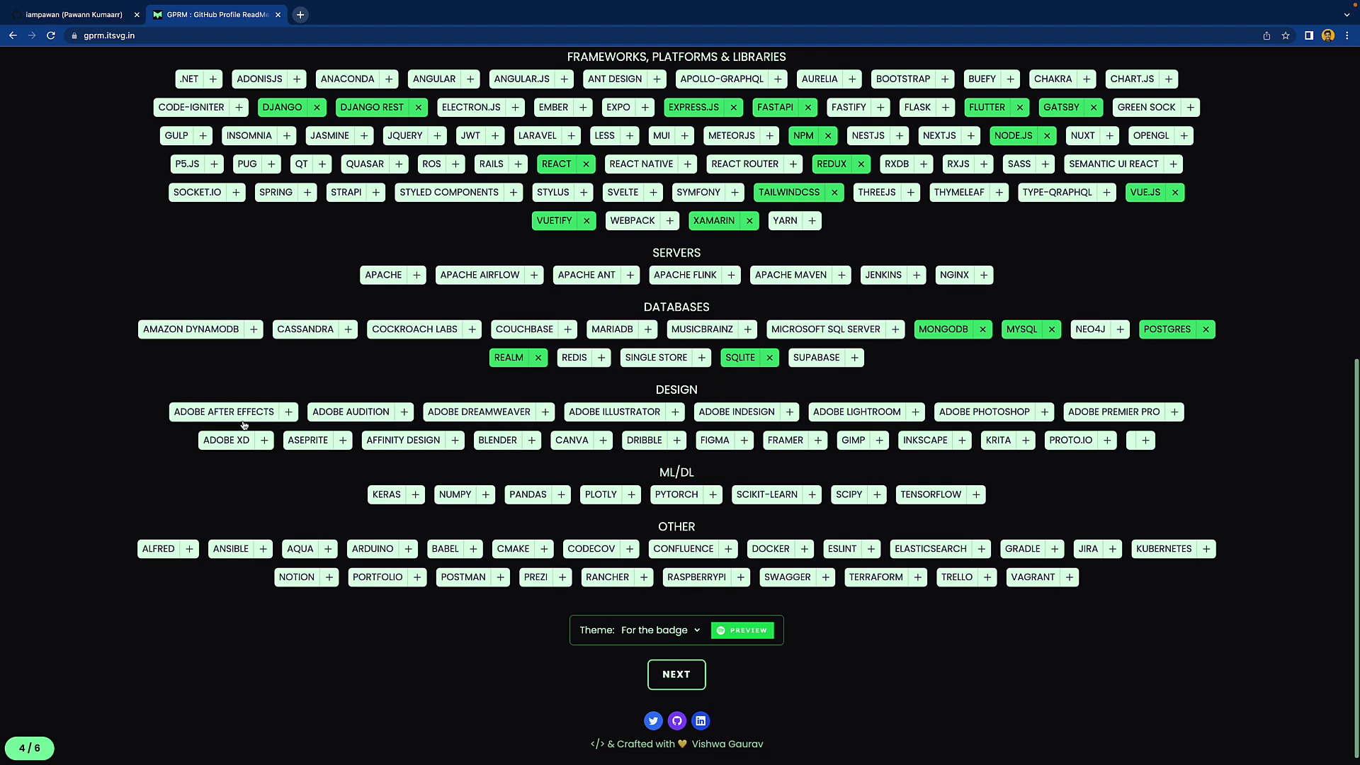
Add Affinity Design, Canva and Figma to the design skills.
click(403, 440)
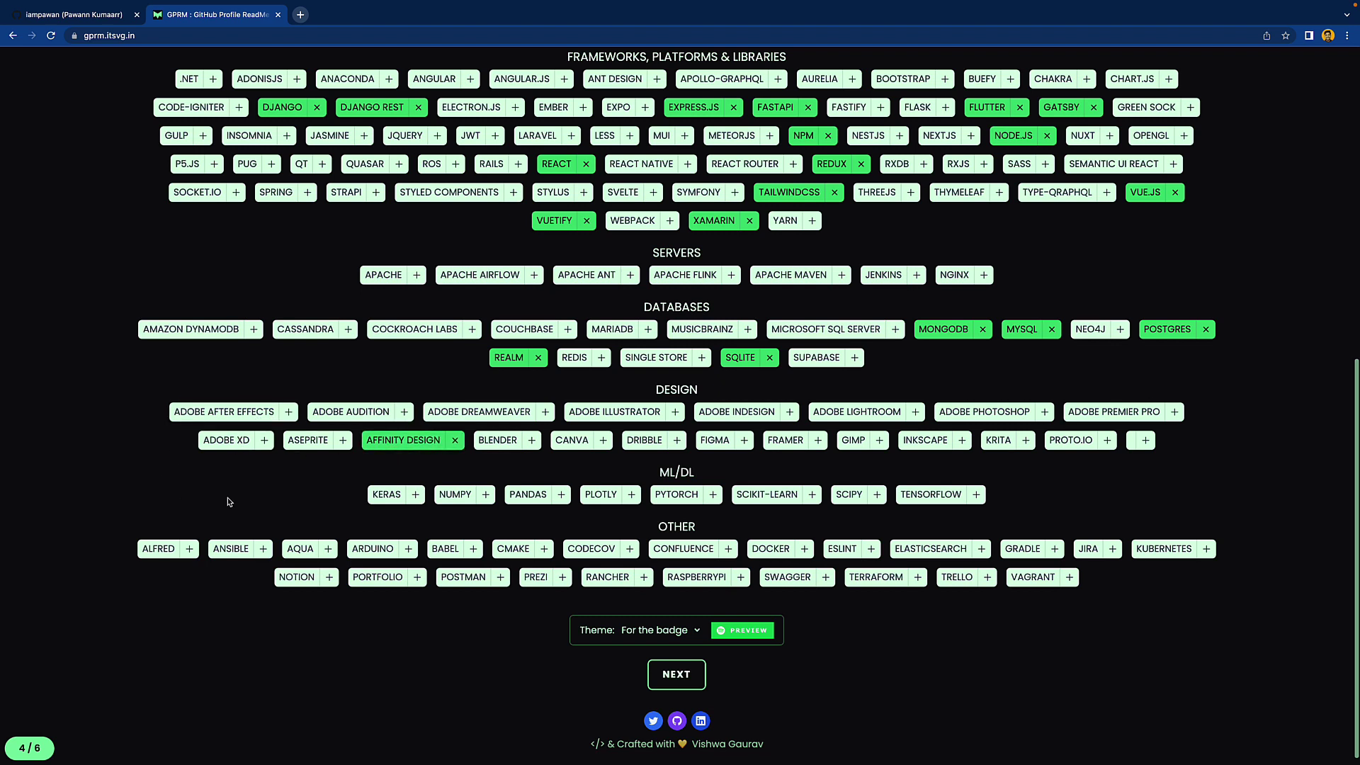
click(570, 442)
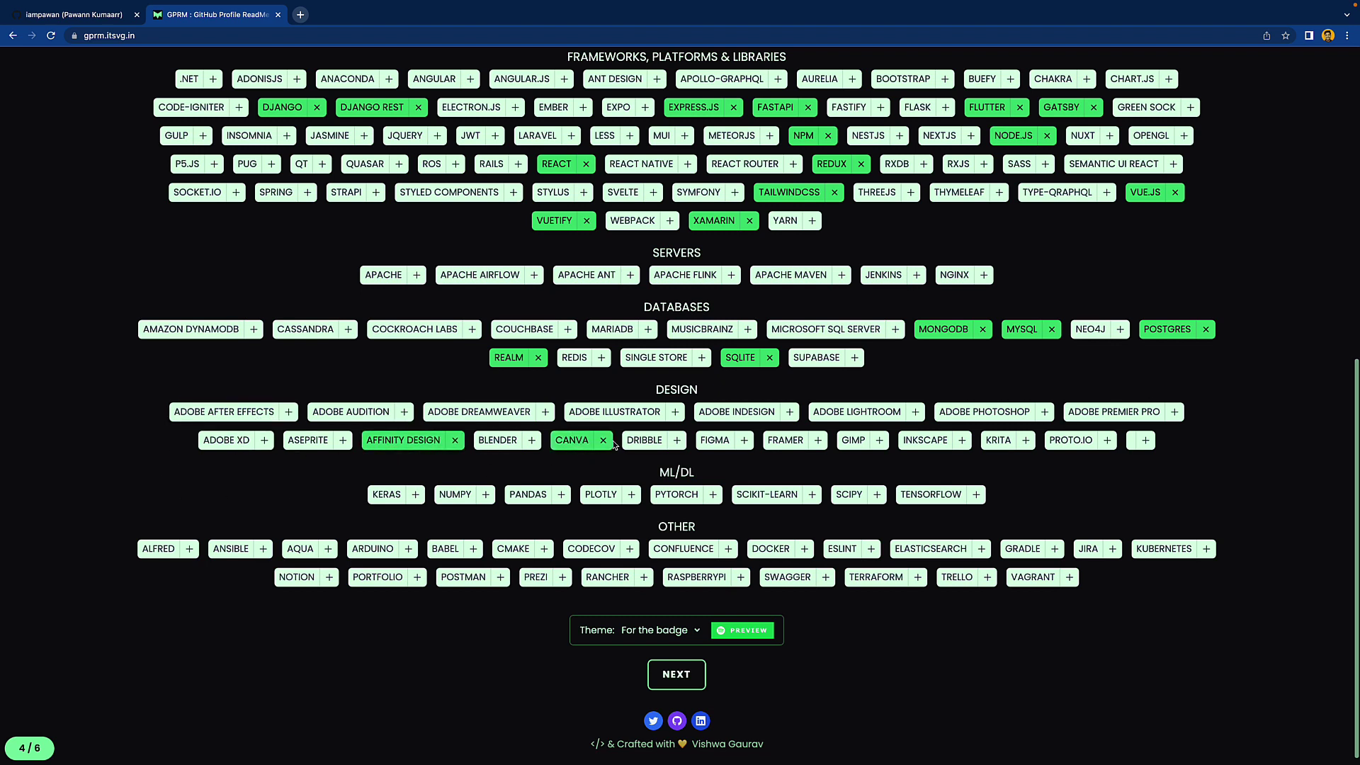
click(722, 442)
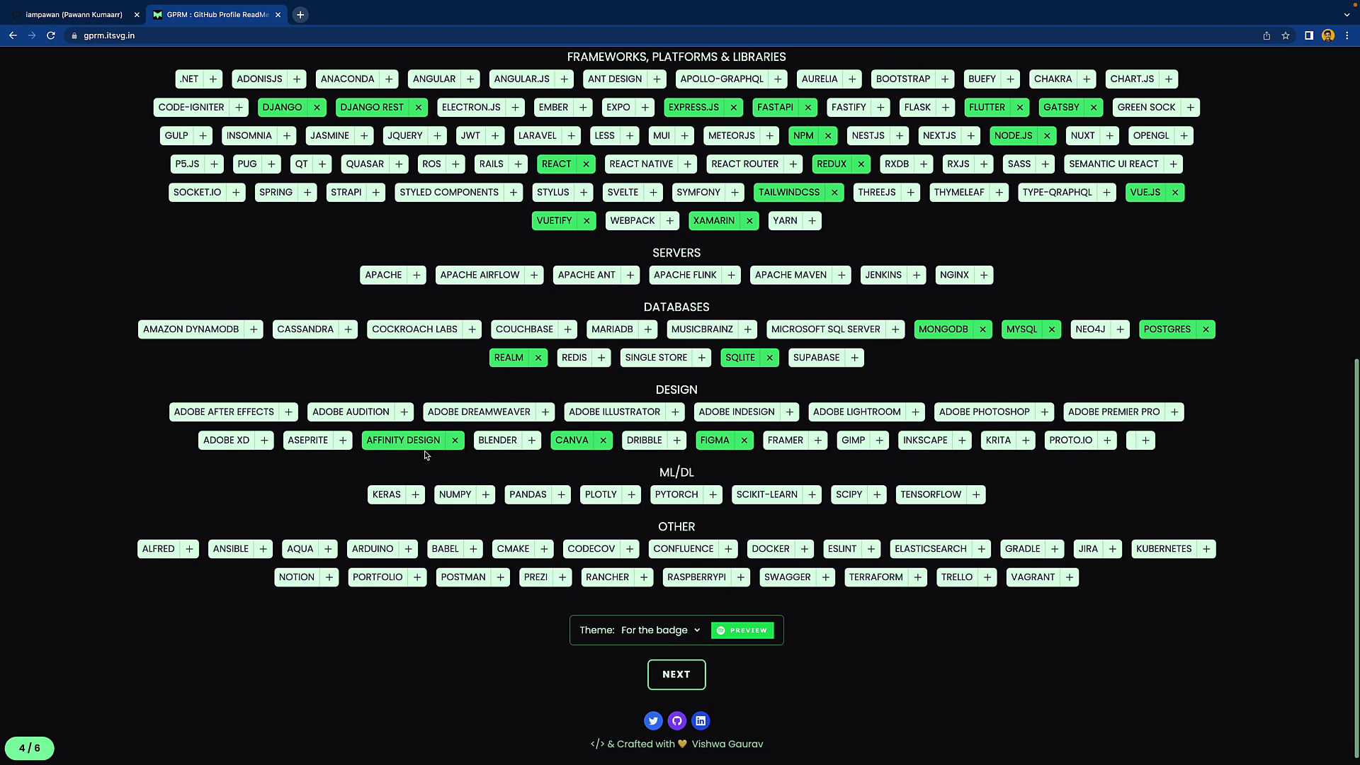
scroll(315, 485, down, 1)
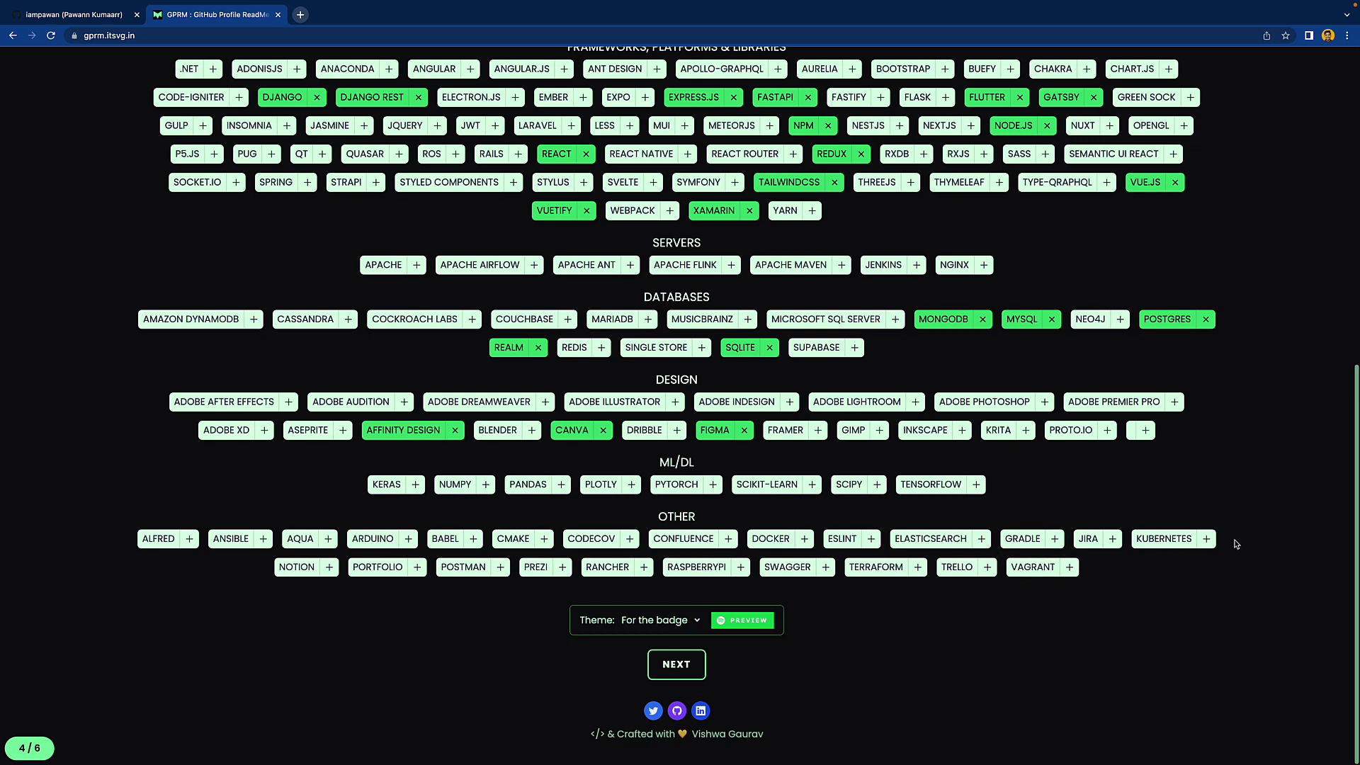
Add Gradle, Postman, Notion, Swagger, Terraform and Docker under Other tools.
click(1035, 539)
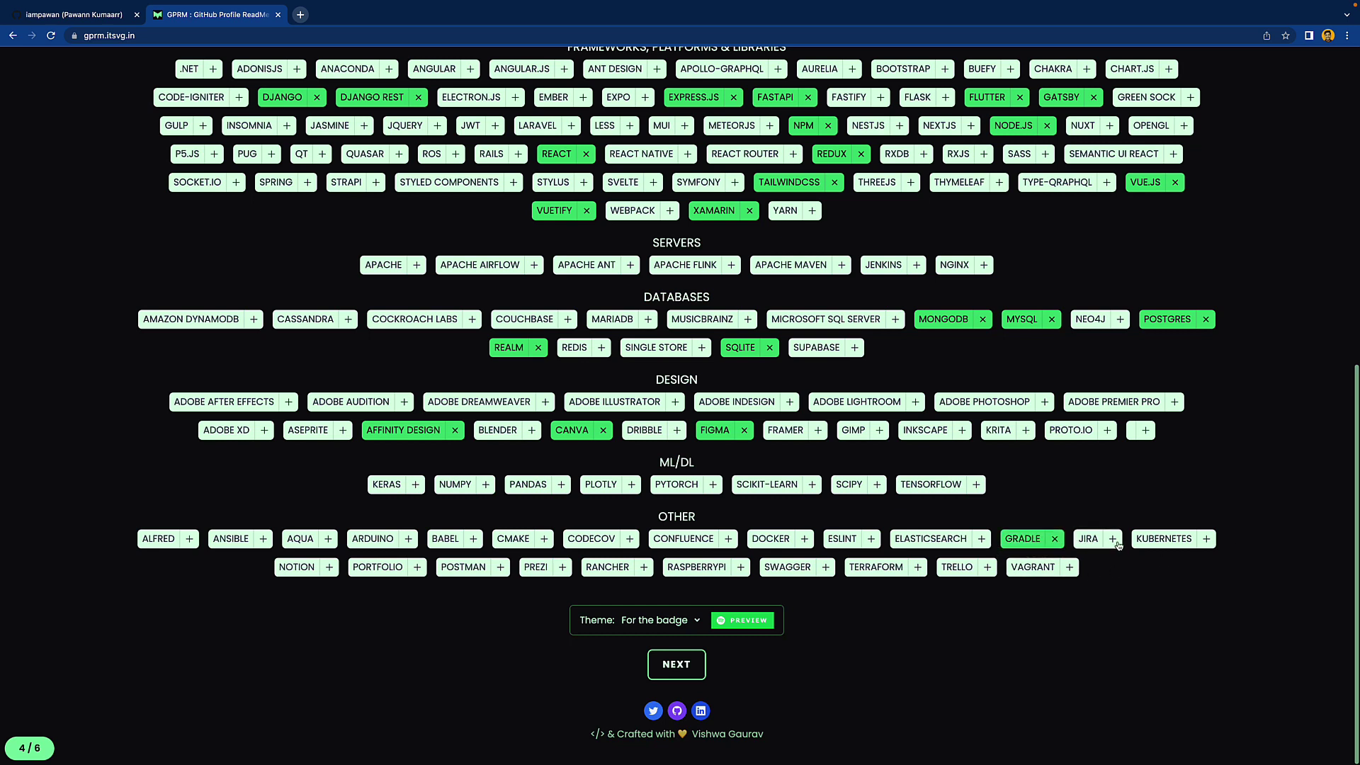
click(464, 567)
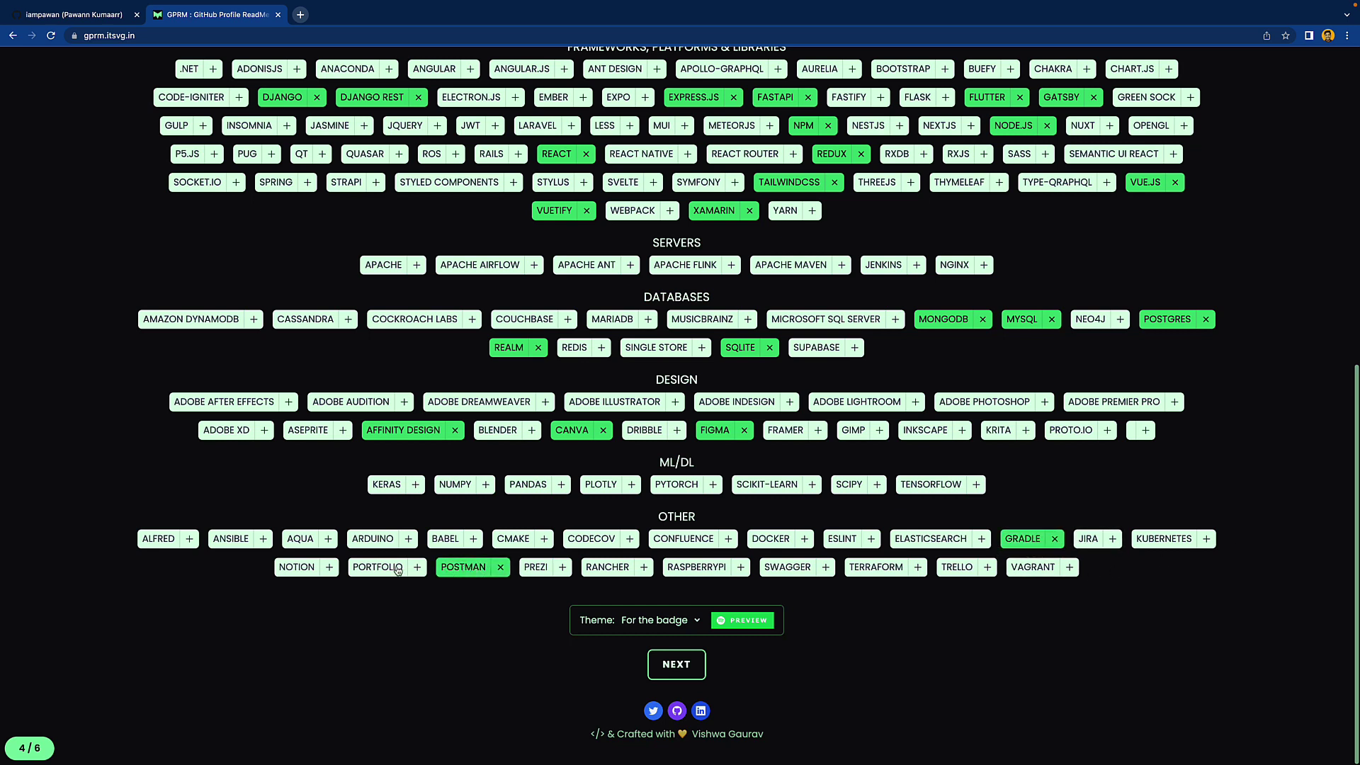
click(301, 568)
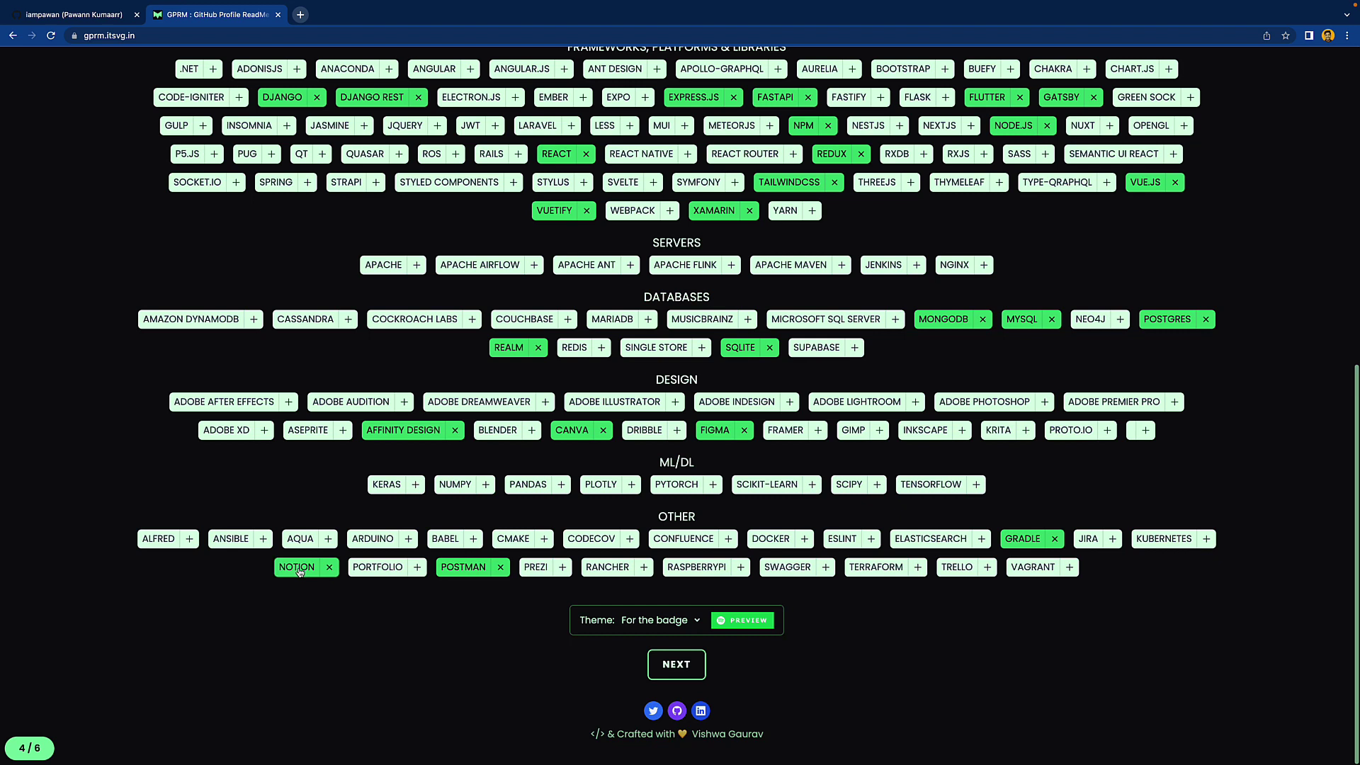
click(792, 567)
click(877, 568)
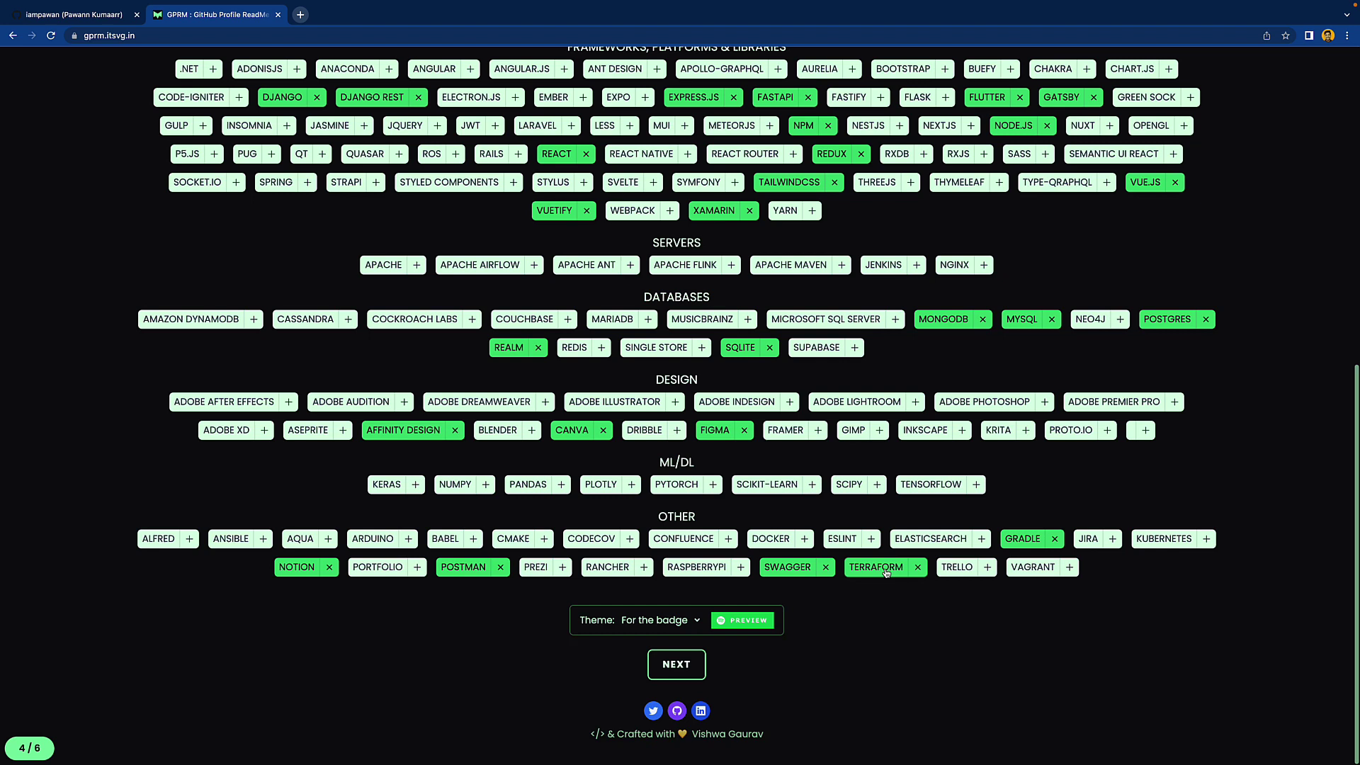
click(797, 546)
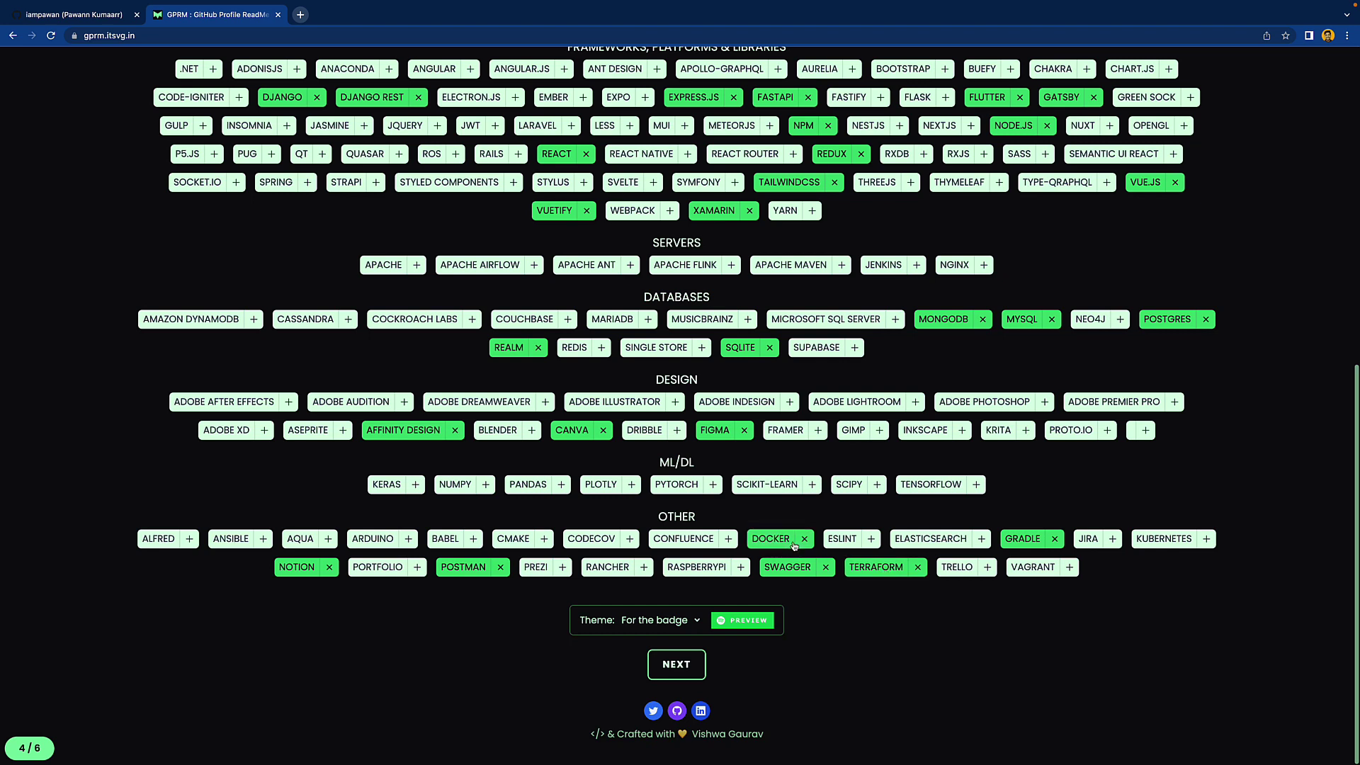
On the donations step, fill the Buy Me a Coffee, PayPal.Me and Patreon usernames, leaving Ko-fi empty.
click(679, 667)
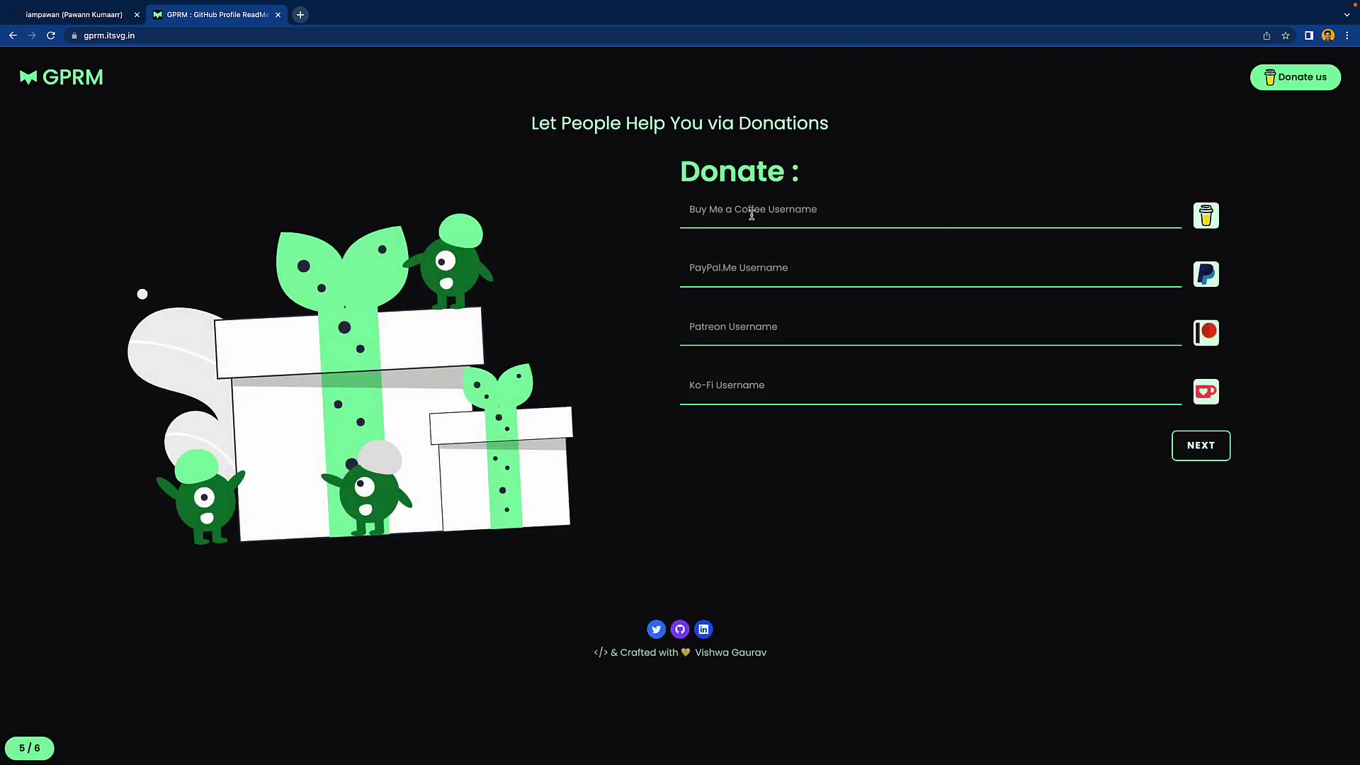
click(751, 214)
text(mte)
text(chviral)
click(783, 268)
text(imt)
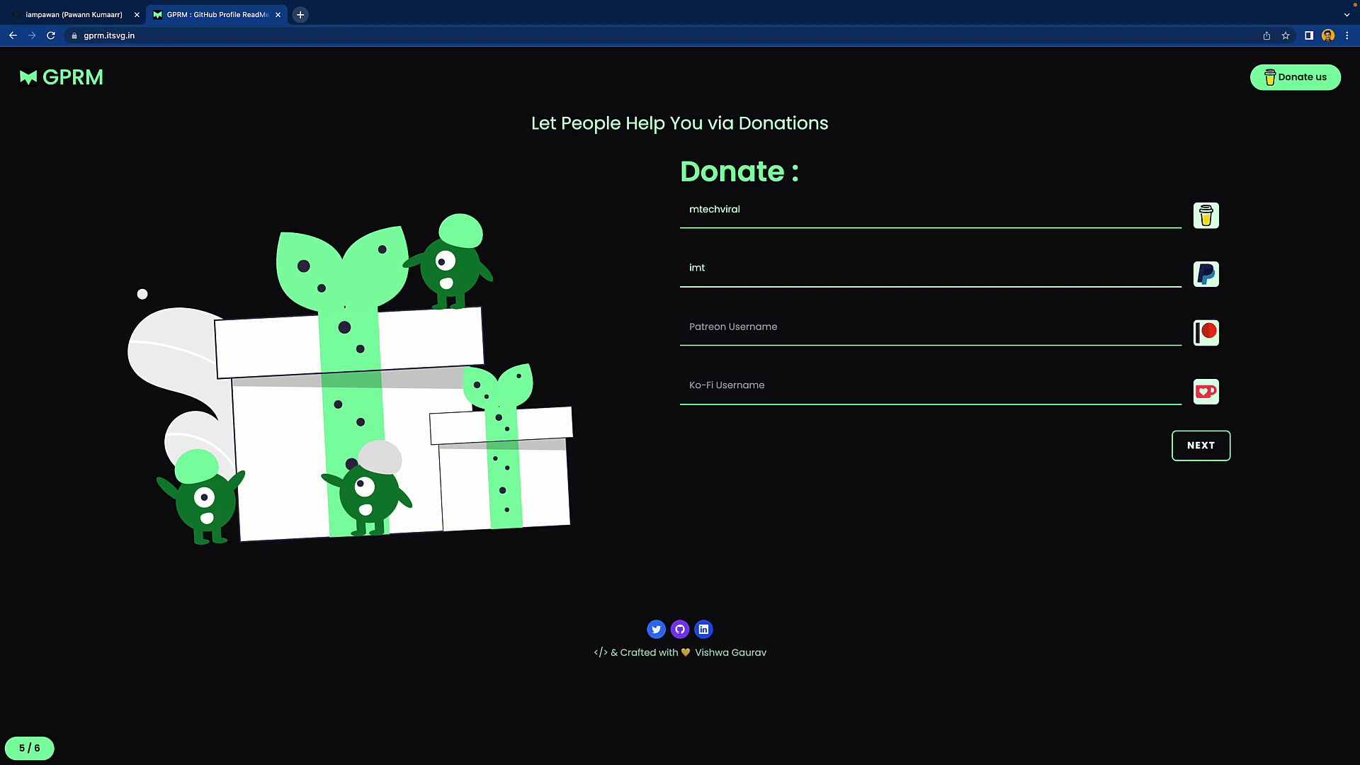
text(ghhepk)
click(781, 322)
text(mtechviral)
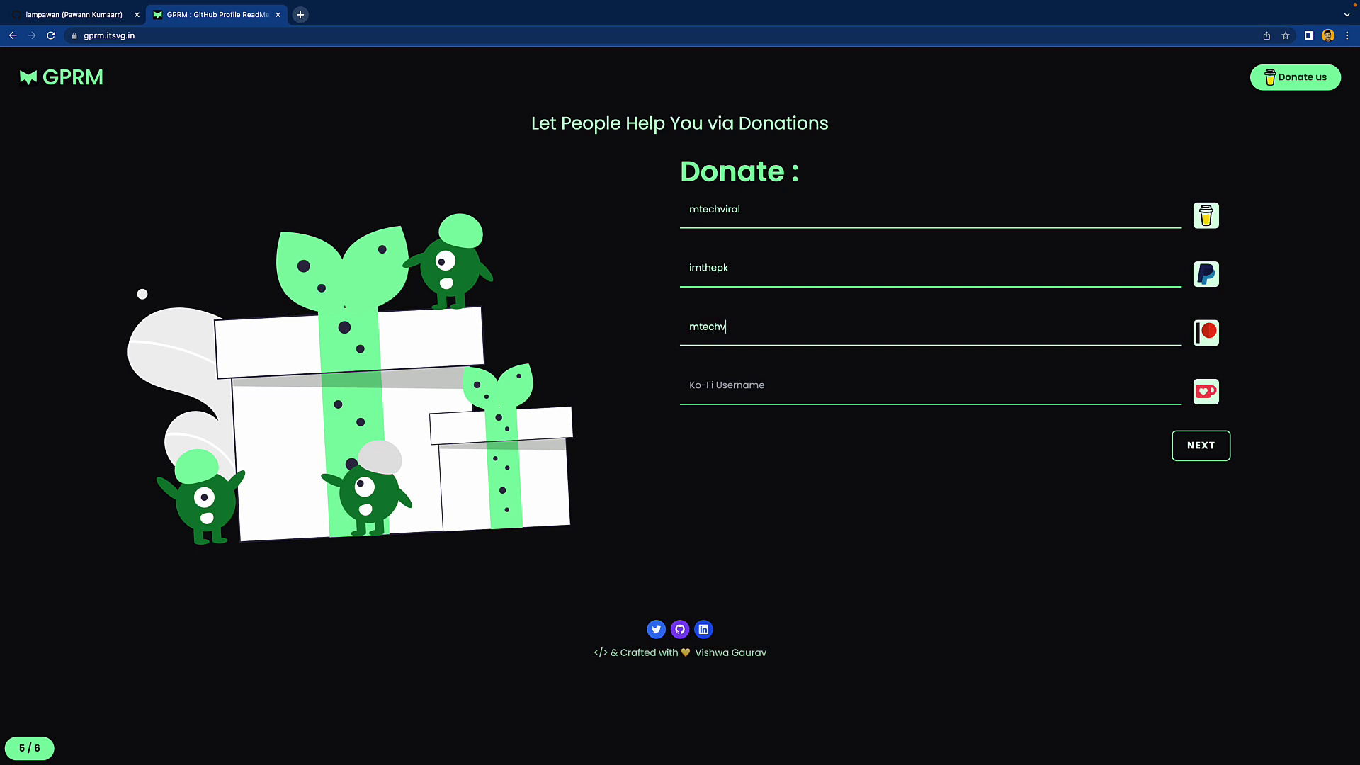
click(884, 596)
On the extras step, set the trophy theme to discord.
click(1187, 445)
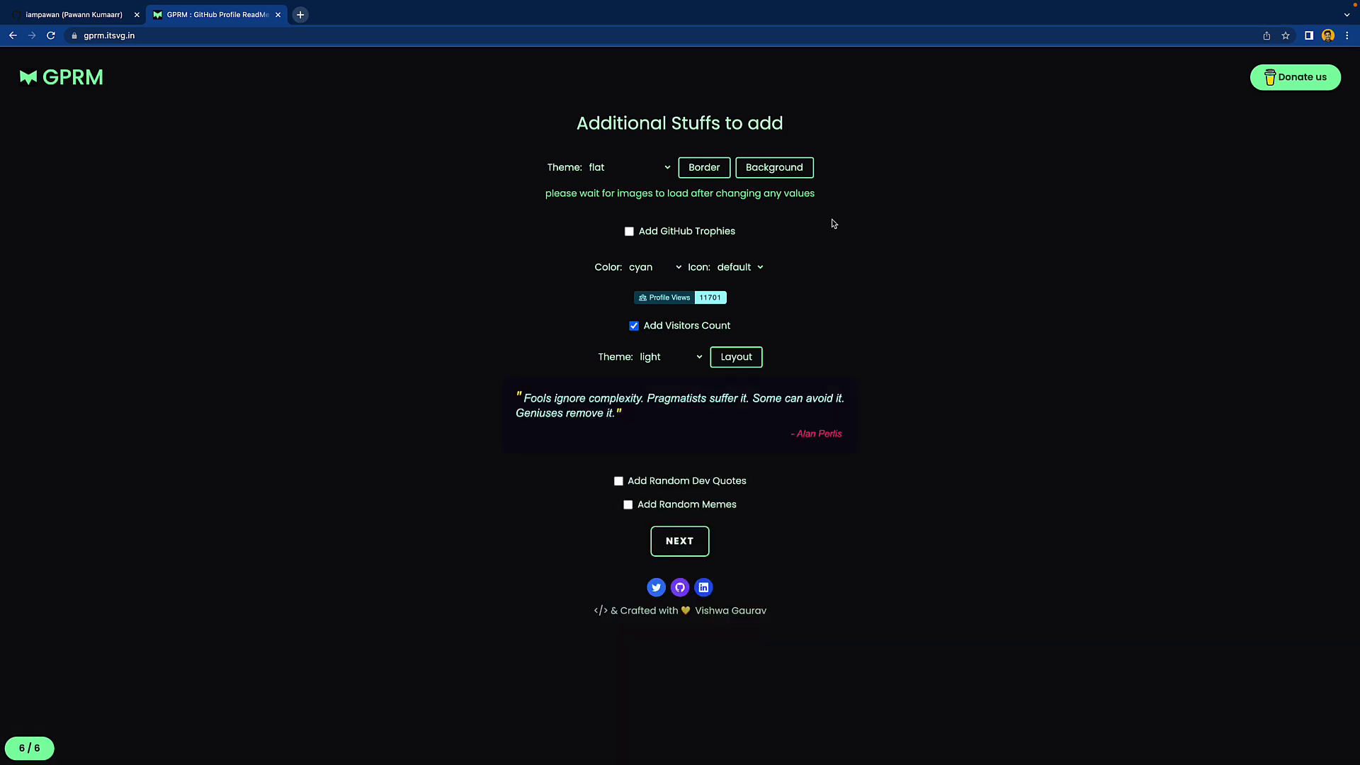
click(639, 170)
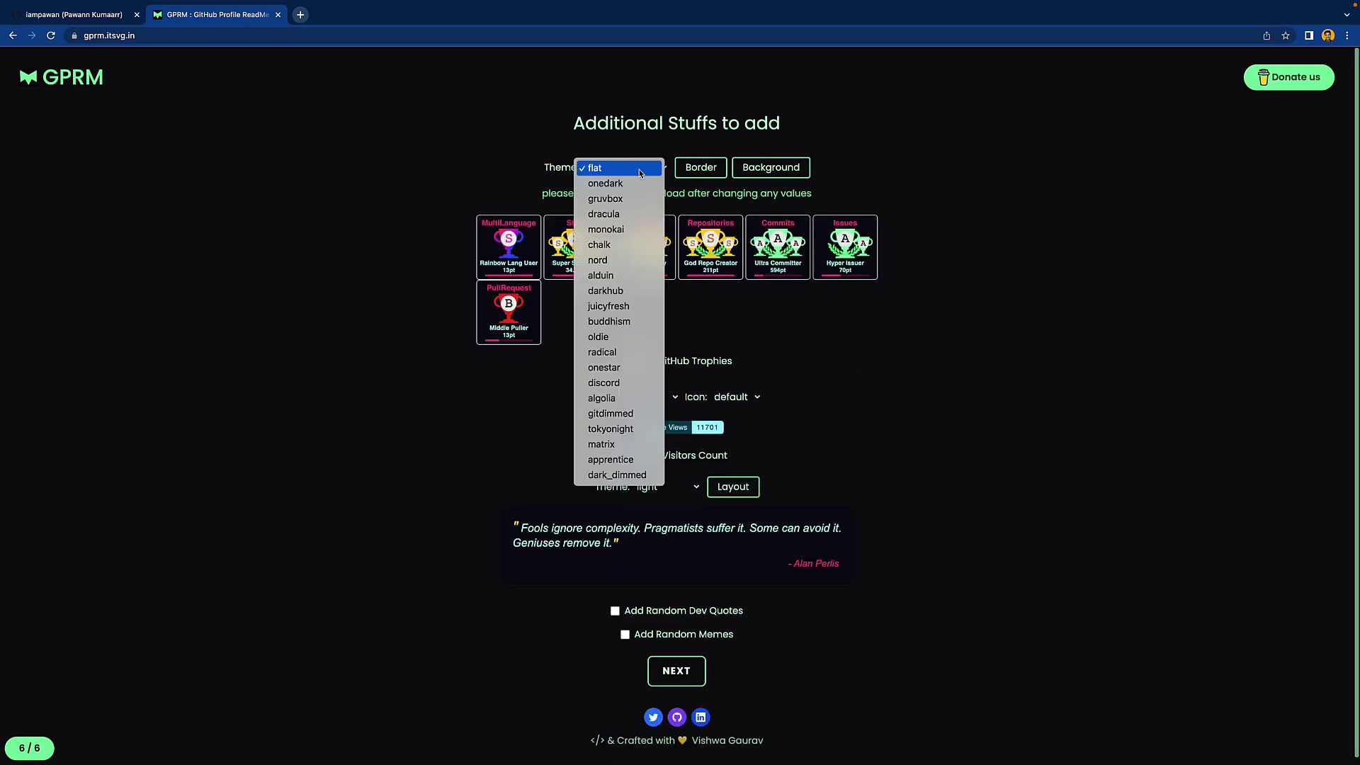
click(617, 386)
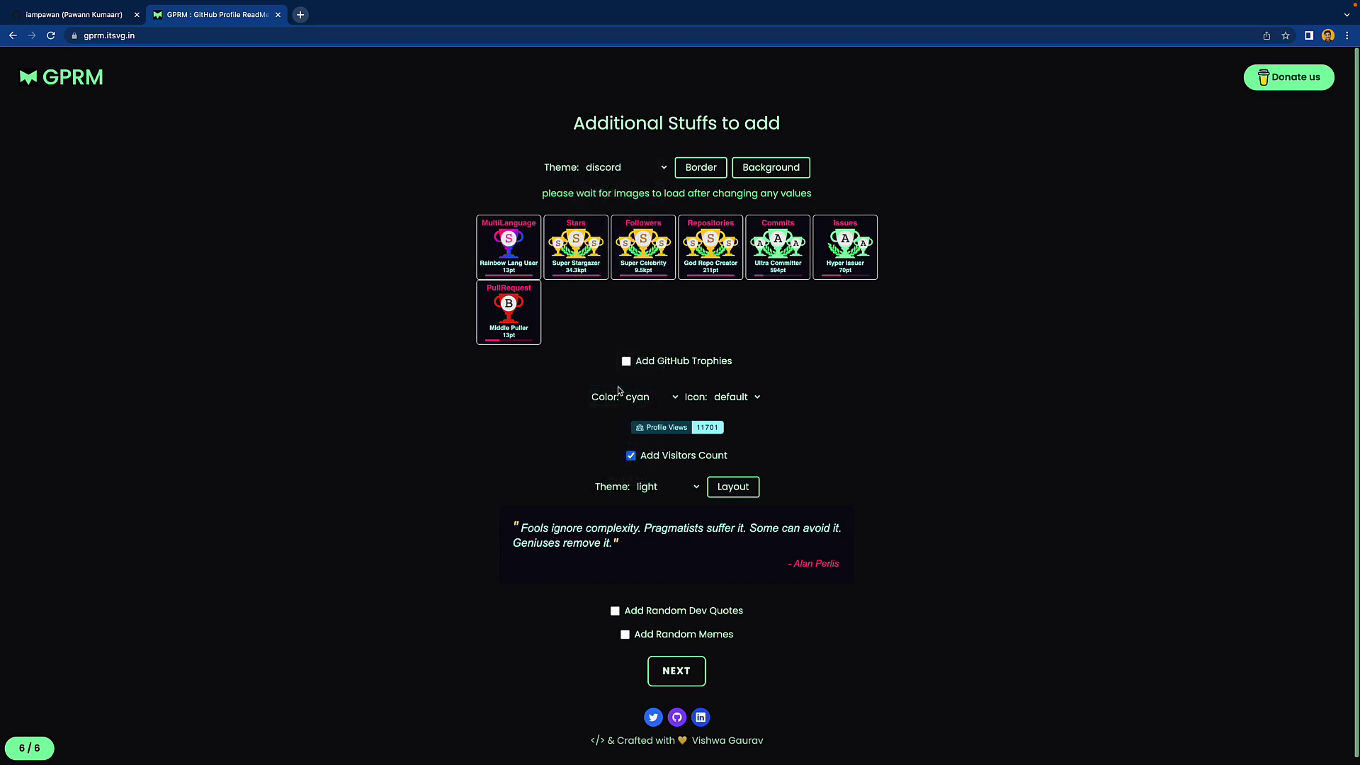
scroll(480, 467, down, 1)
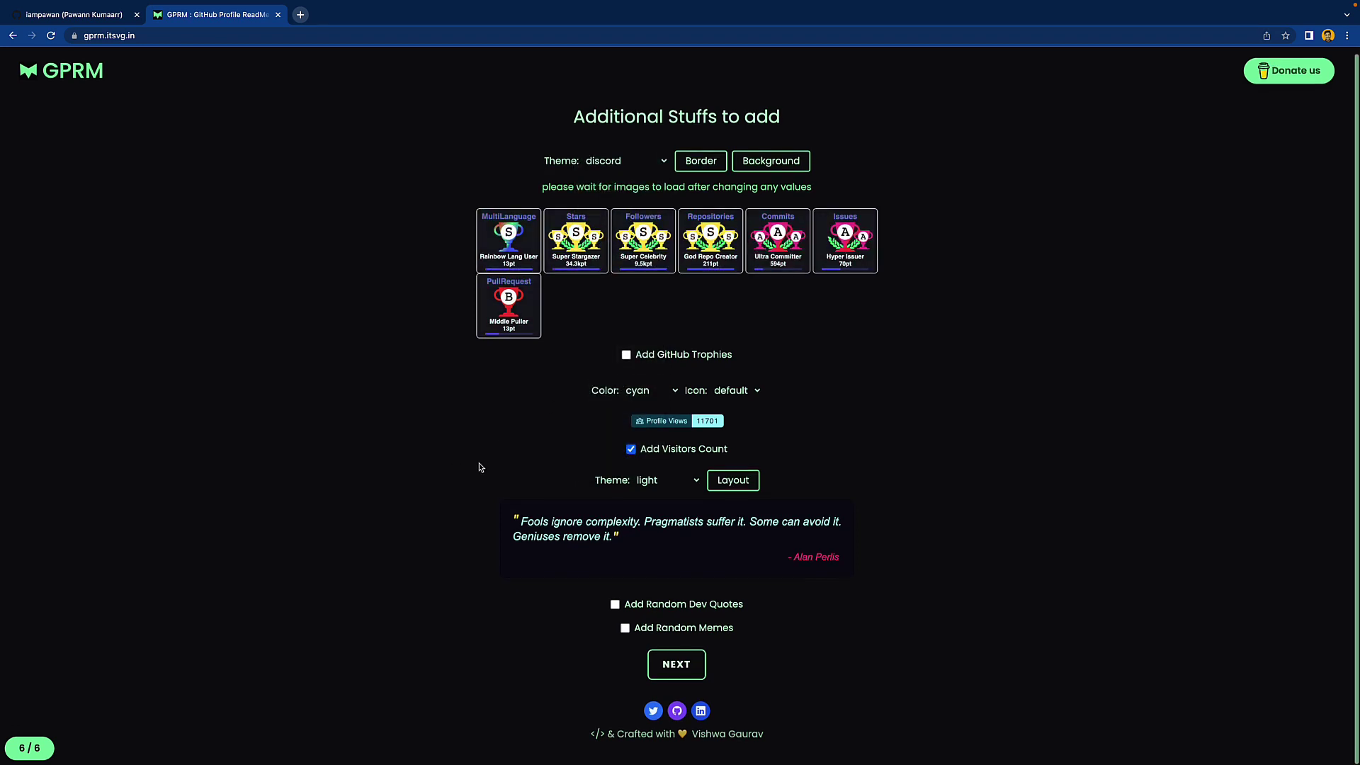
scroll(479, 467, up, 1)
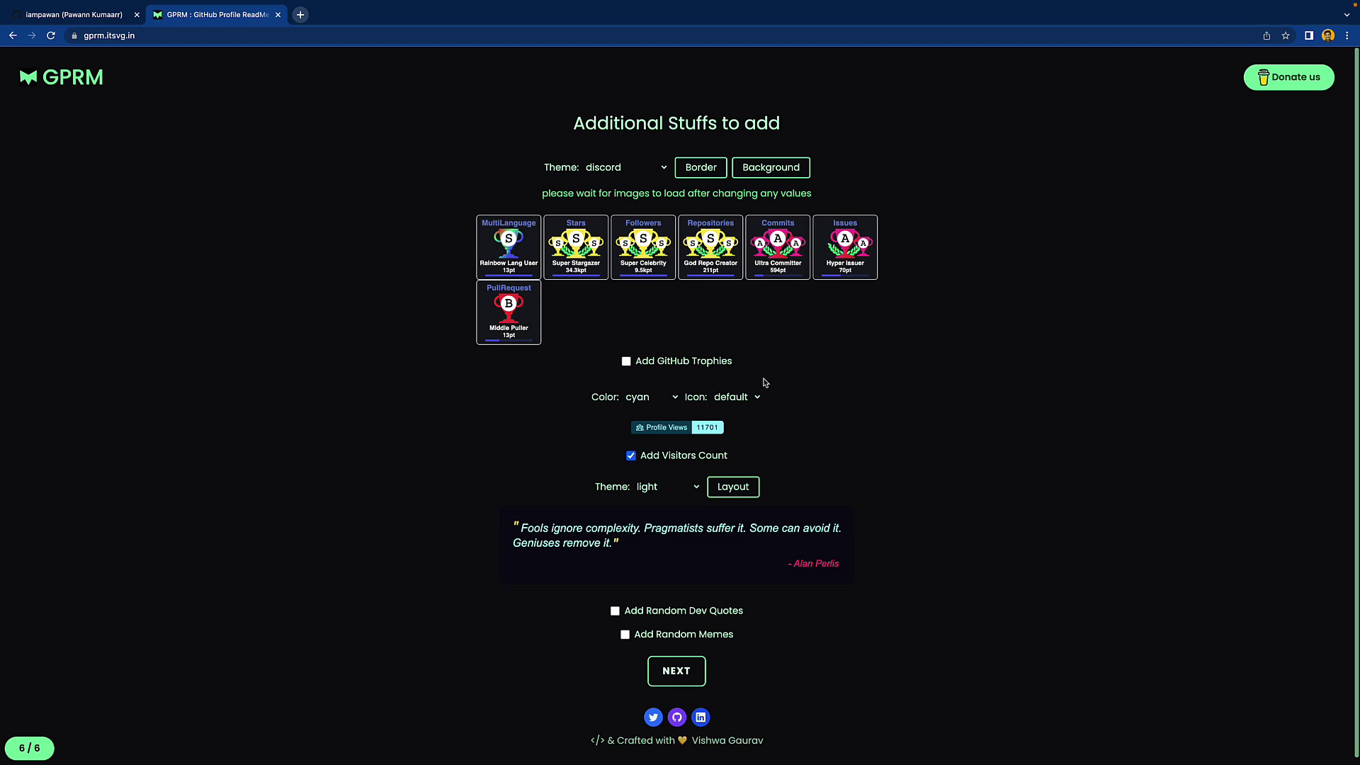
Try teal and neutral, then settle on blue for the profile-views badge.
click(664, 399)
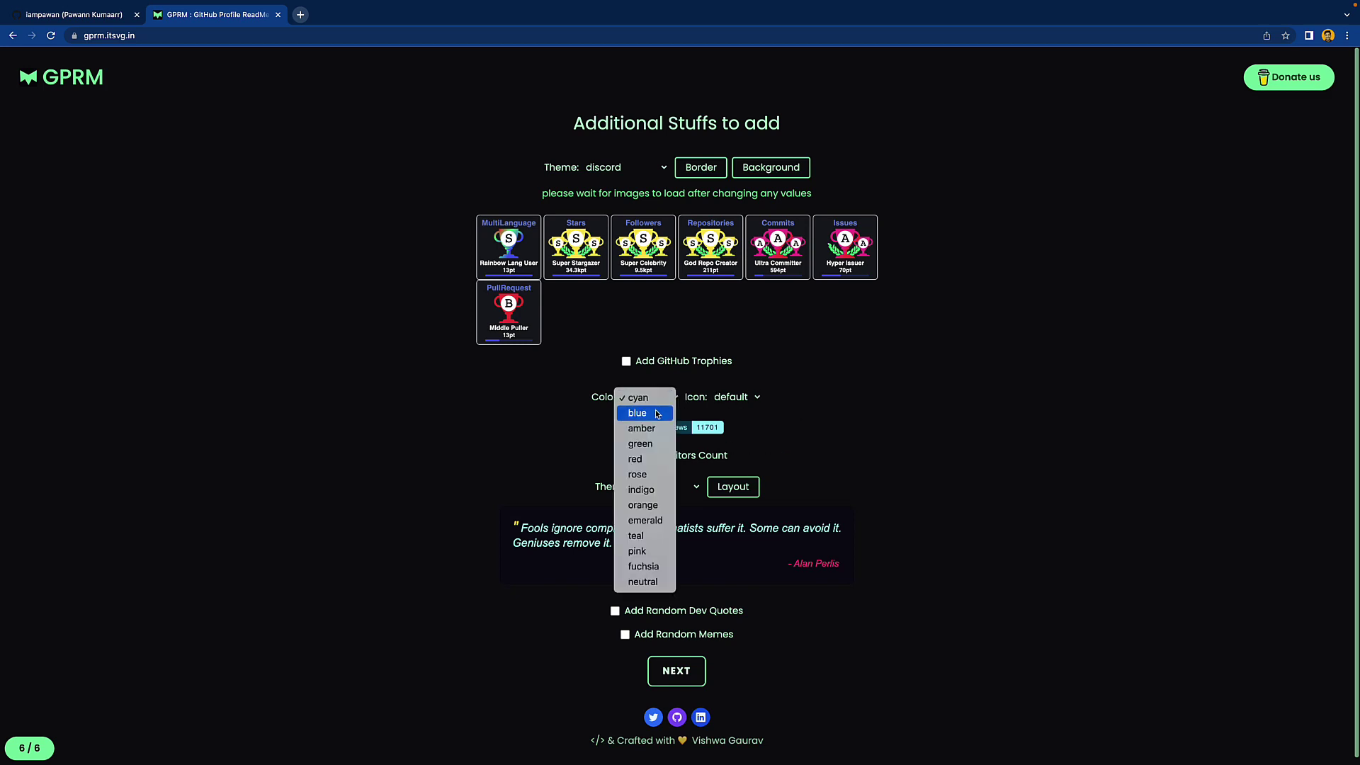
click(655, 412)
click(662, 400)
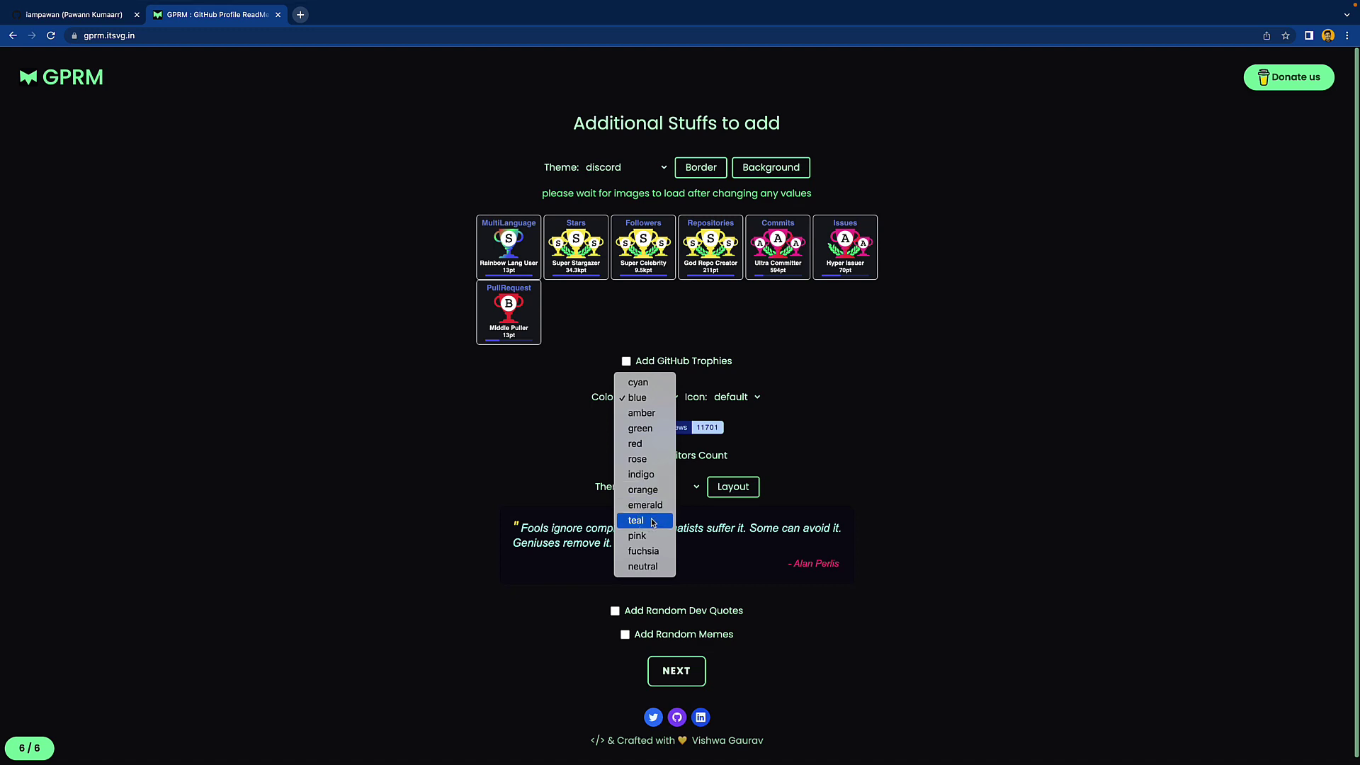
click(653, 522)
click(655, 396)
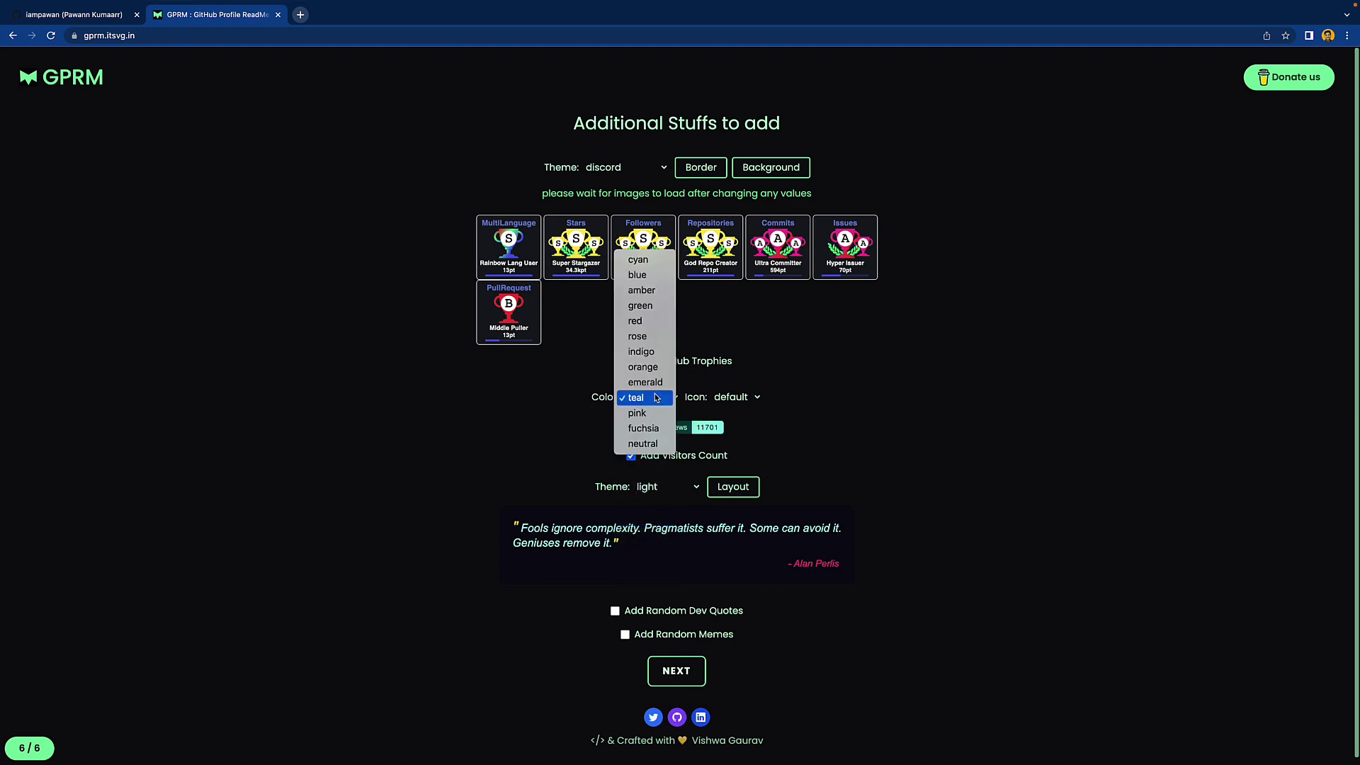
click(656, 443)
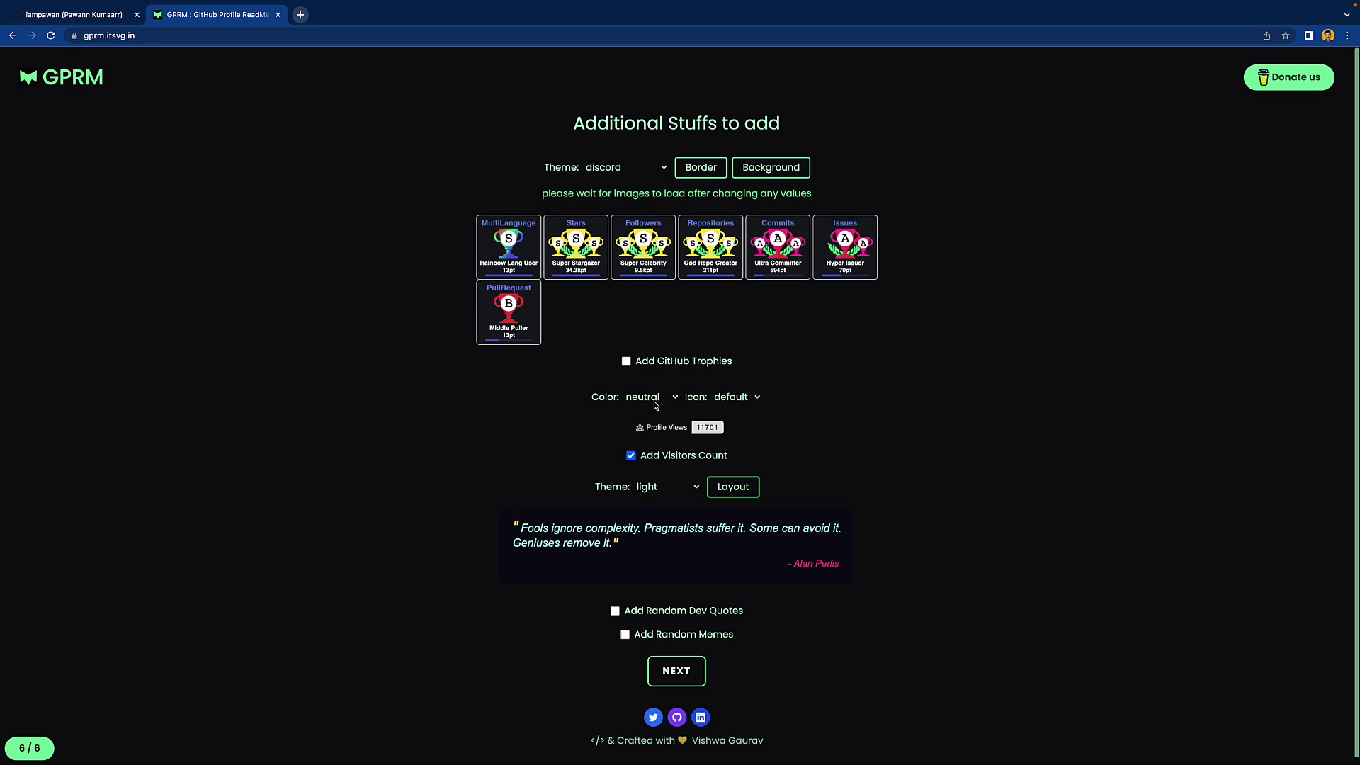
click(652, 401)
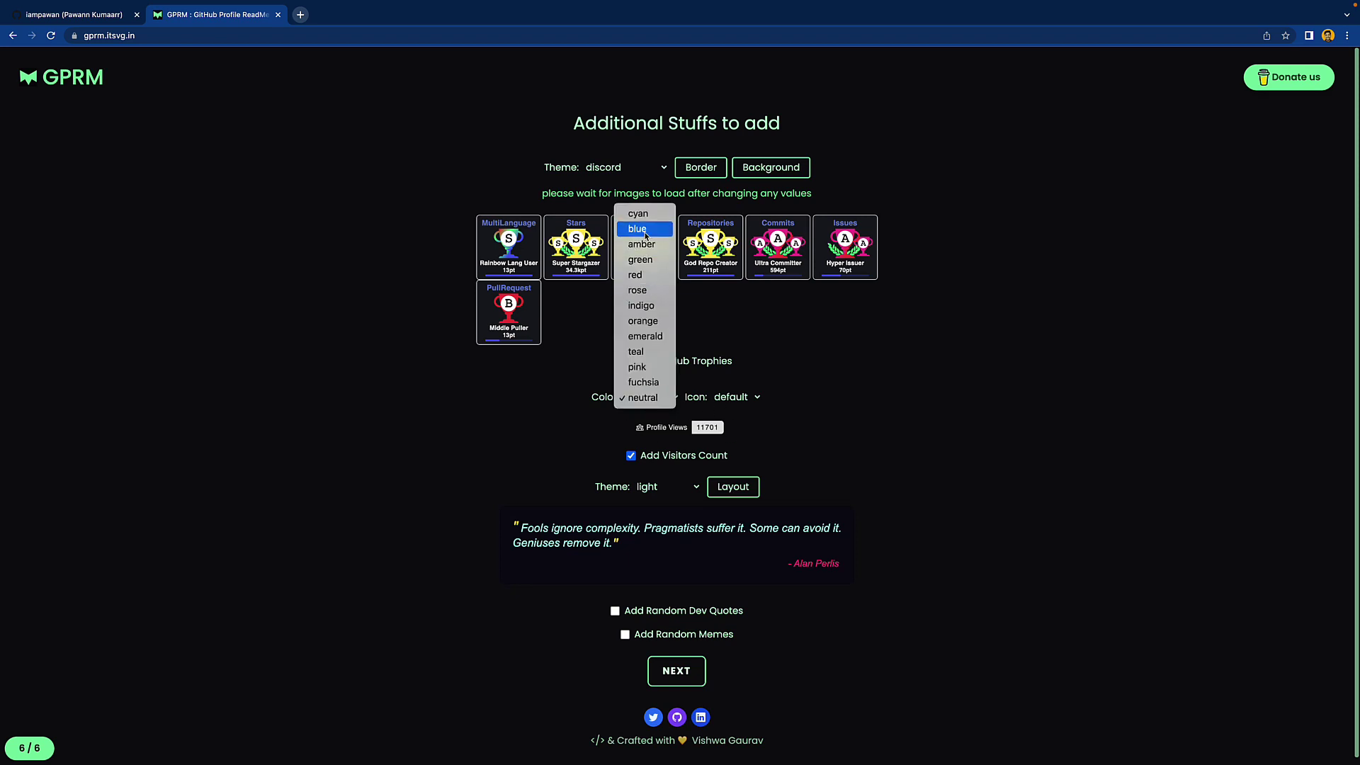
click(645, 237)
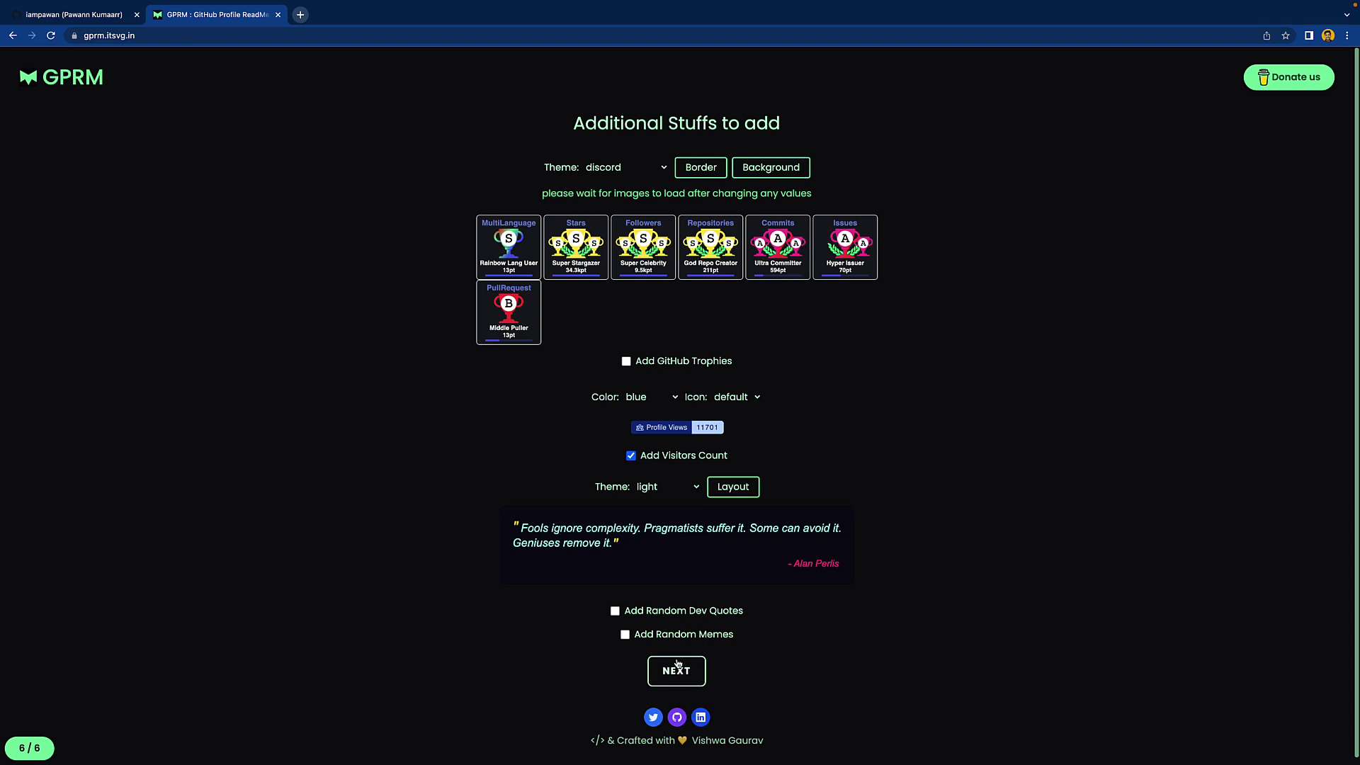
Enable random dev quotes and generate the finished profile README.
click(616, 613)
click(676, 673)
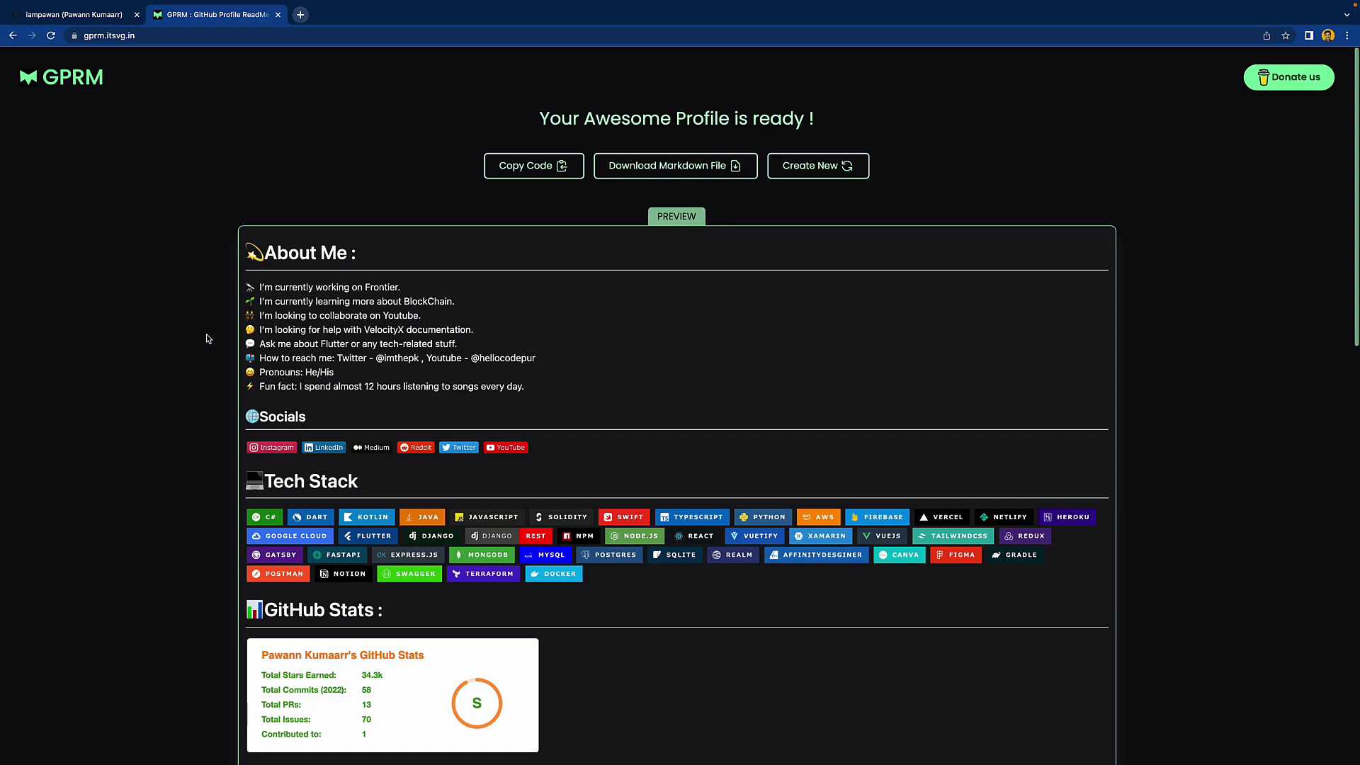
scroll(212, 351, down, 3)
scroll(219, 371, down, 5)
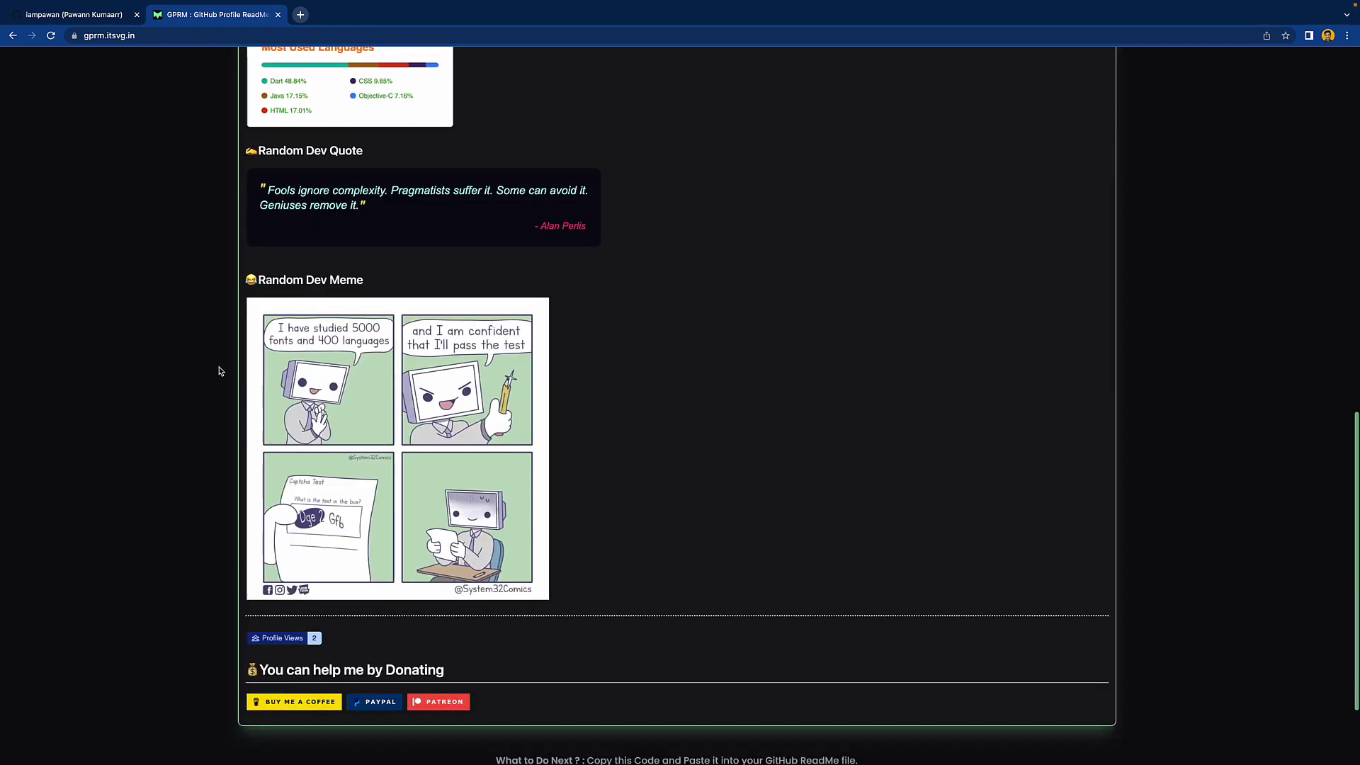
scroll(219, 370, down, 1)
scroll(219, 371, up, 9)
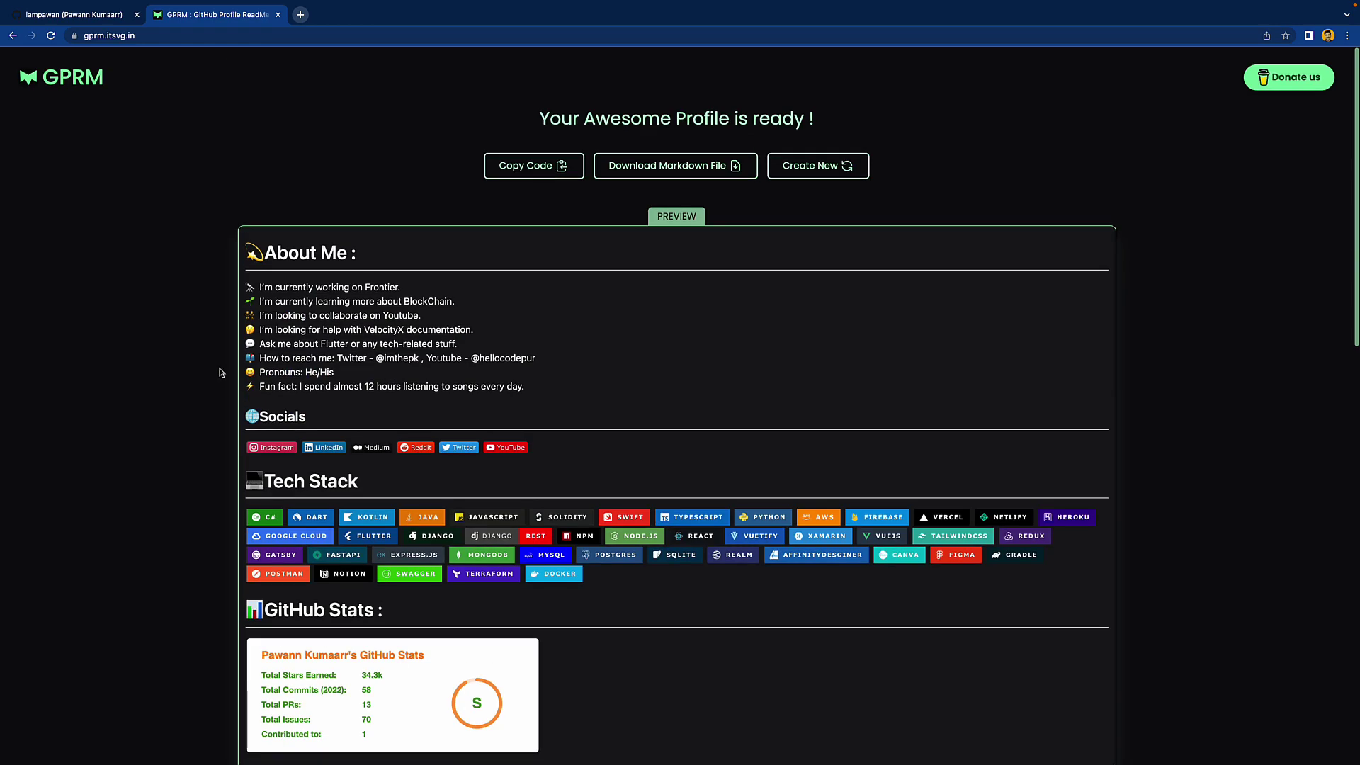
scroll(224, 368, down, 5)
scroll(225, 368, down, 4)
scroll(230, 366, up, 9)
scroll(231, 366, down, 4)
scroll(231, 366, up, 4)
Copy the generated README markdown from GPRM to the clipboard via Copy Code.
click(543, 171)
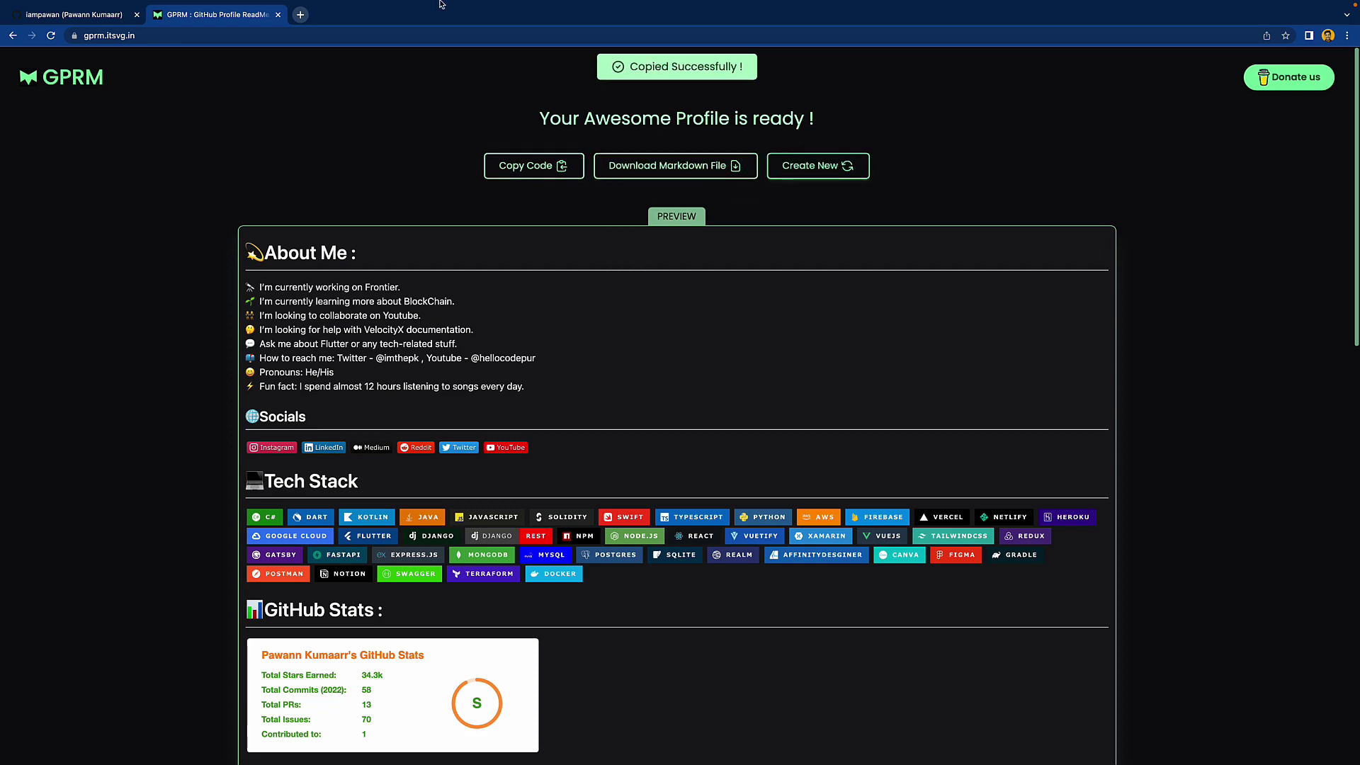
Back on the GitHub profile, edit README.md and select the old body between greeting and closing line.
click(77, 18)
click(1014, 160)
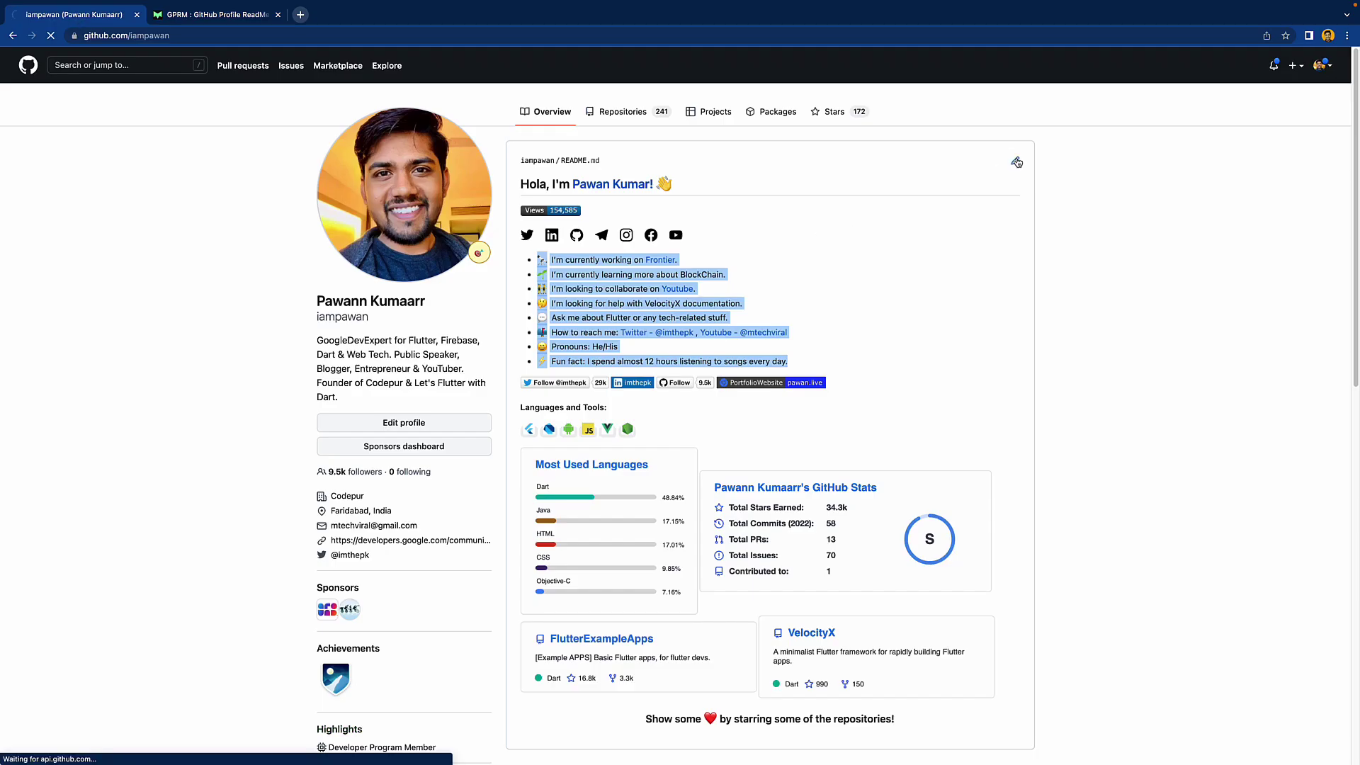
drag(361, 321, 423, 532)
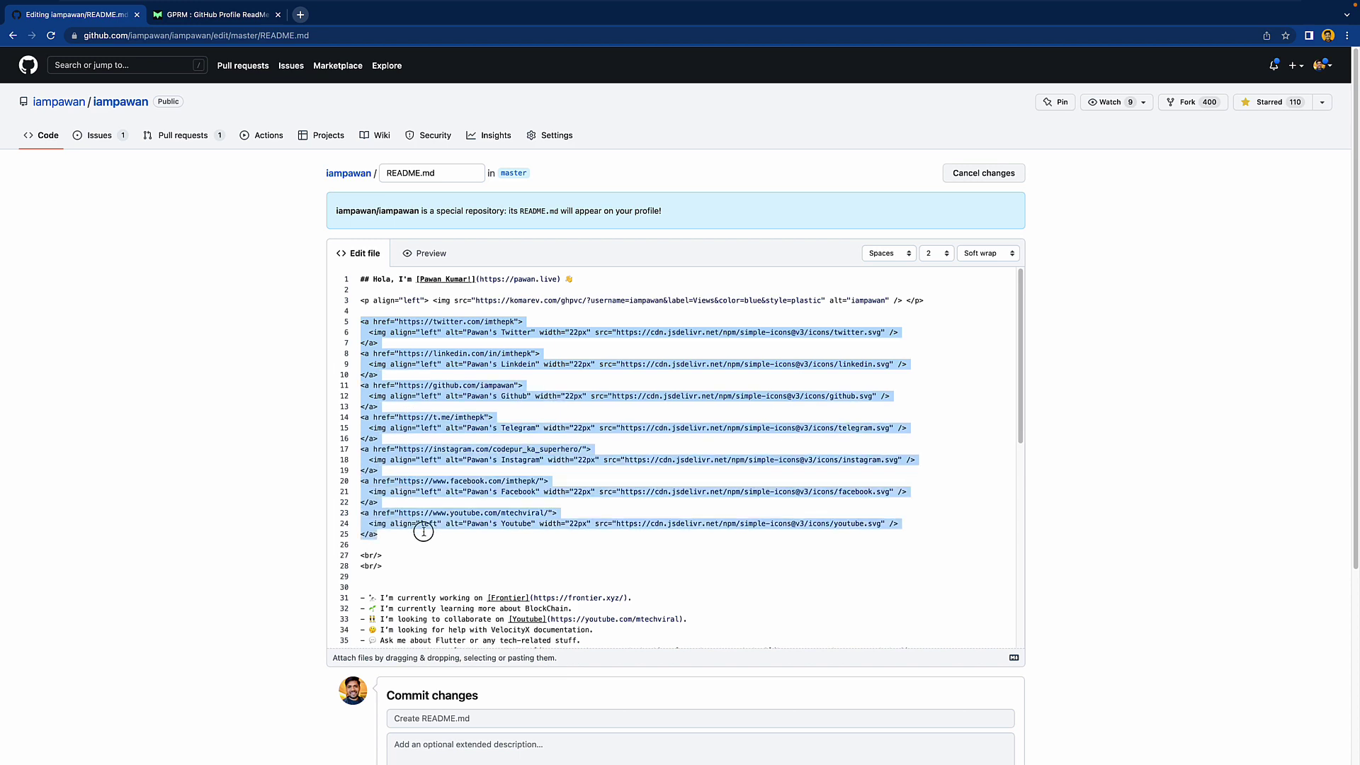
drag(423, 532, 400, 617)
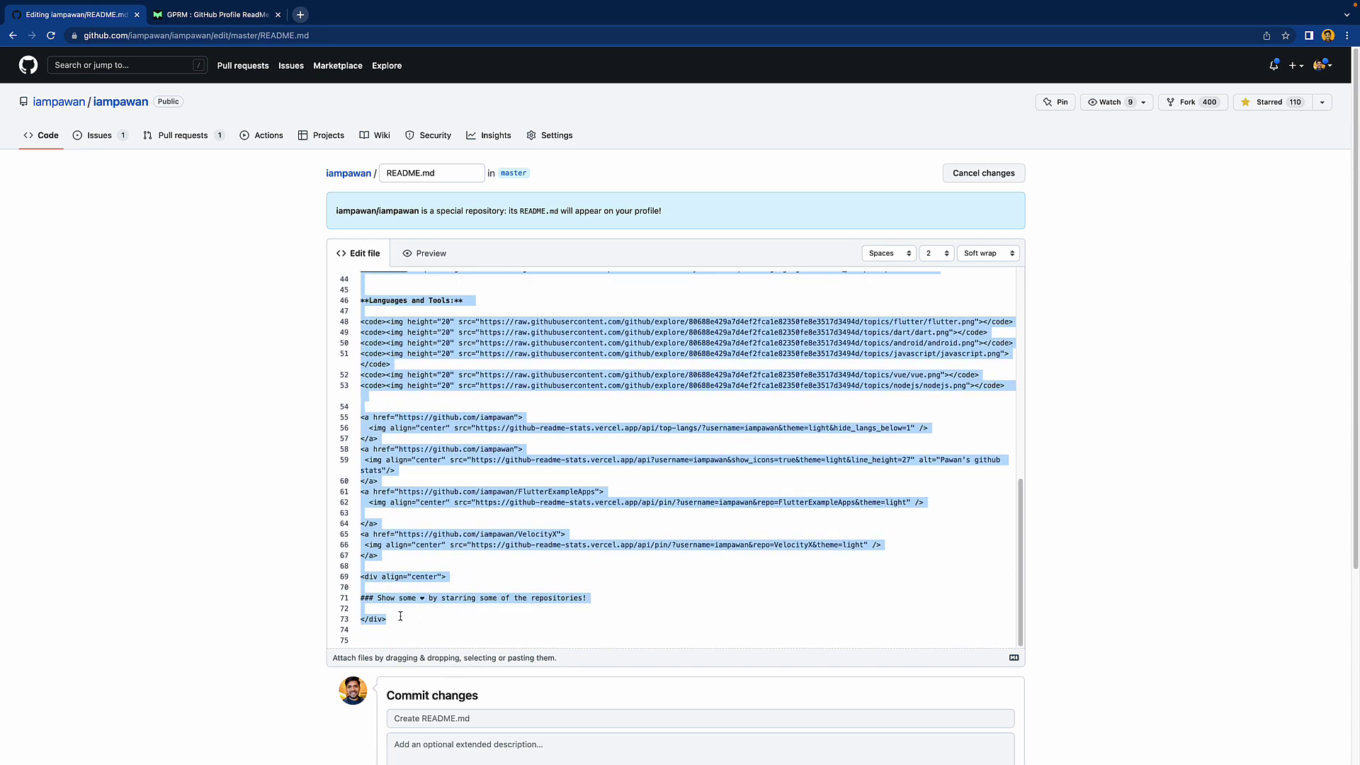
click(466, 579)
drag(386, 562, 355, 324)
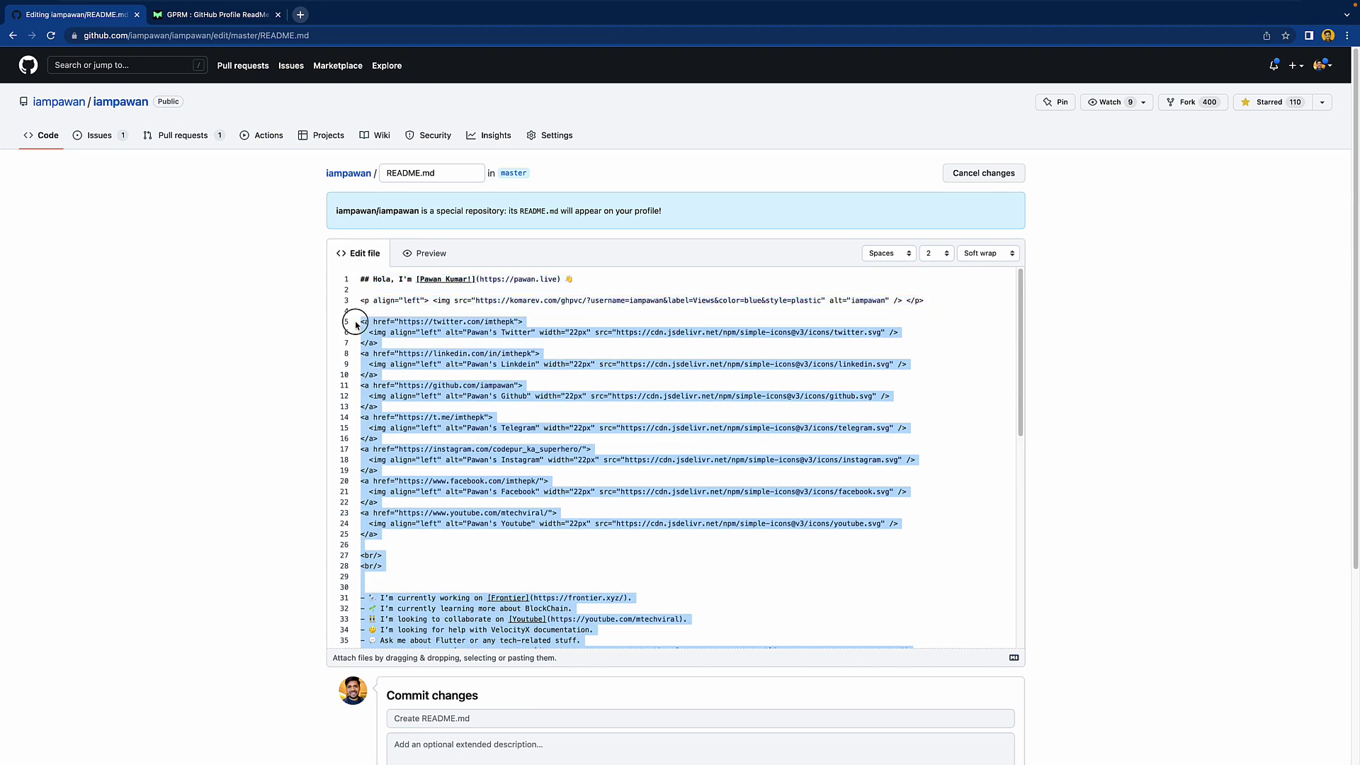
Paste the GPRM markdown over the selection and delete the 'Proudly created' credit comment.
key(ctrl+v)
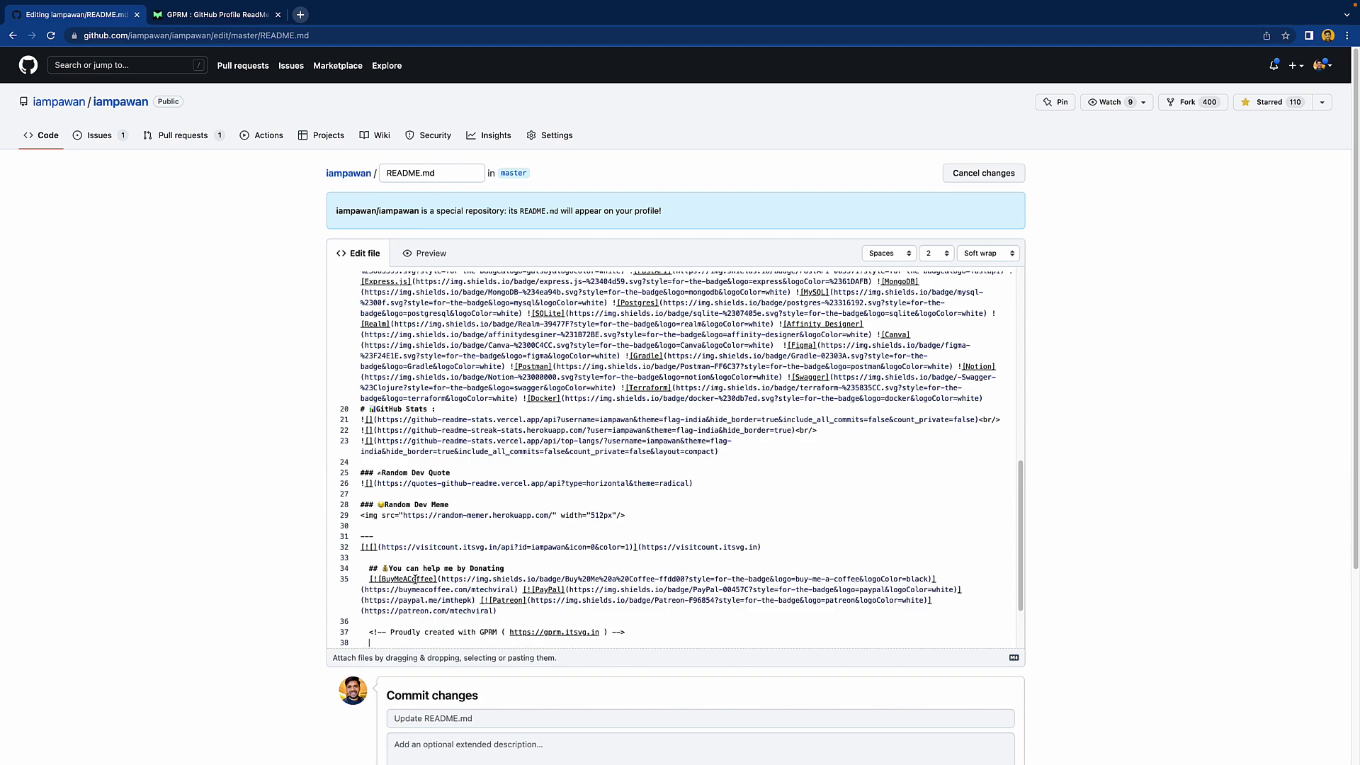
scroll(514, 568, down, 2)
key(BackSpace)
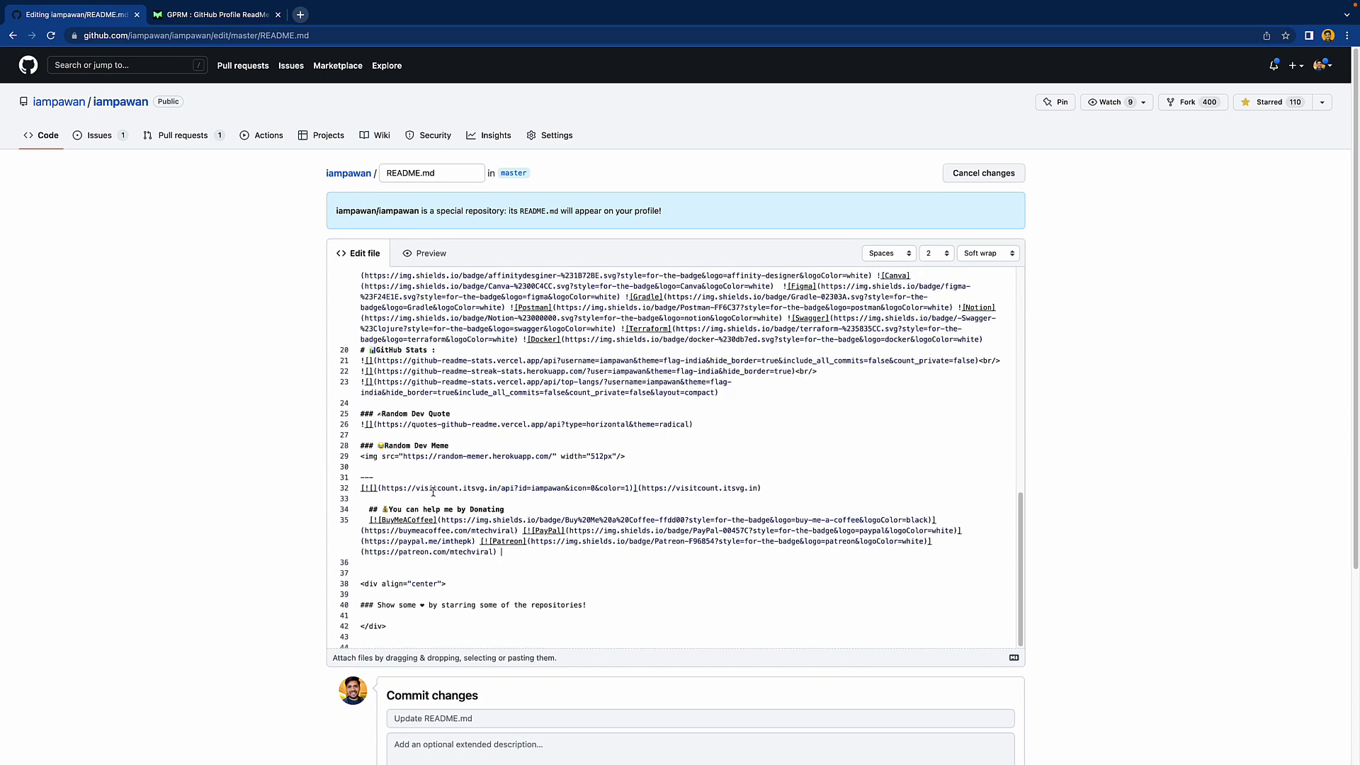
scroll(631, 536, up, 10)
scroll(632, 535, down, 10)
scroll(252, 518, down, 3)
scroll(251, 517, up, 3)
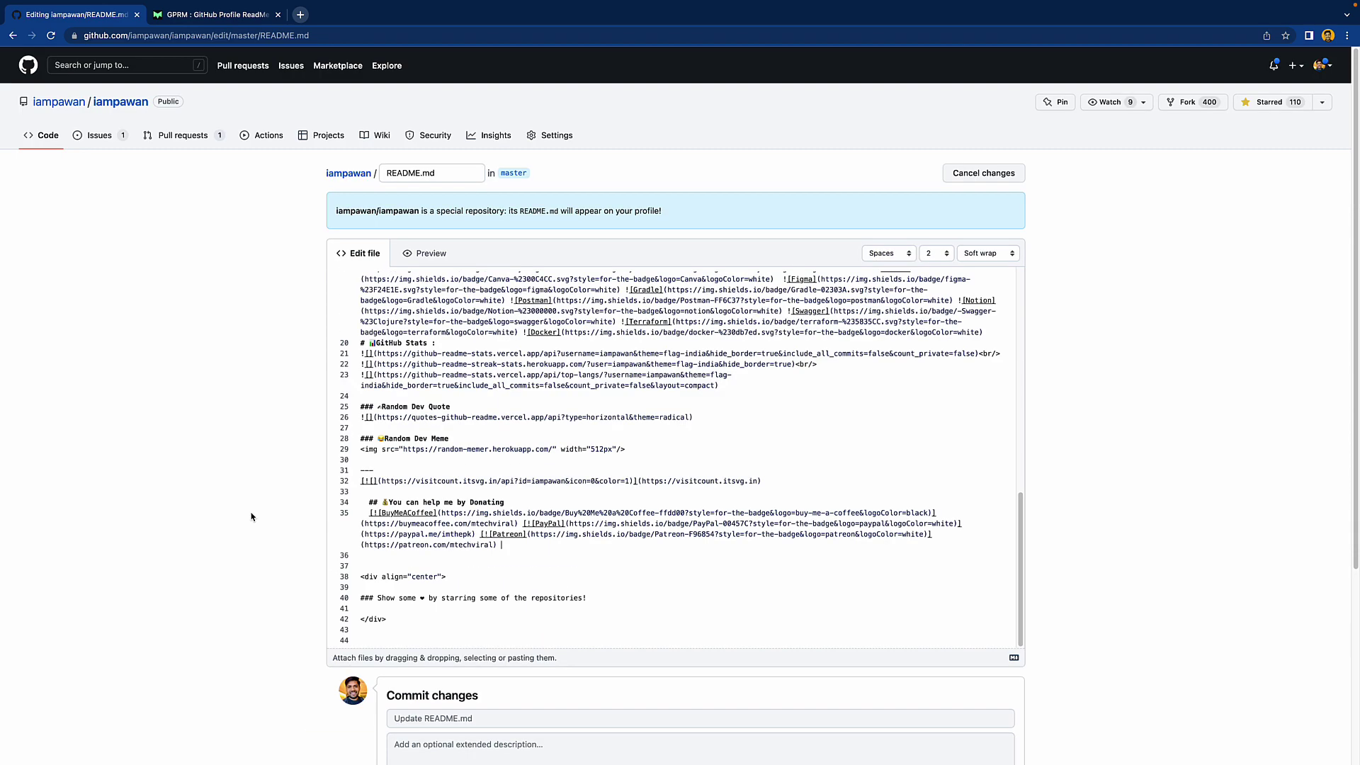
Preview the rendered README, then commit it to master with the message 'Updated readme'.
click(426, 253)
scroll(428, 258, down, 5)
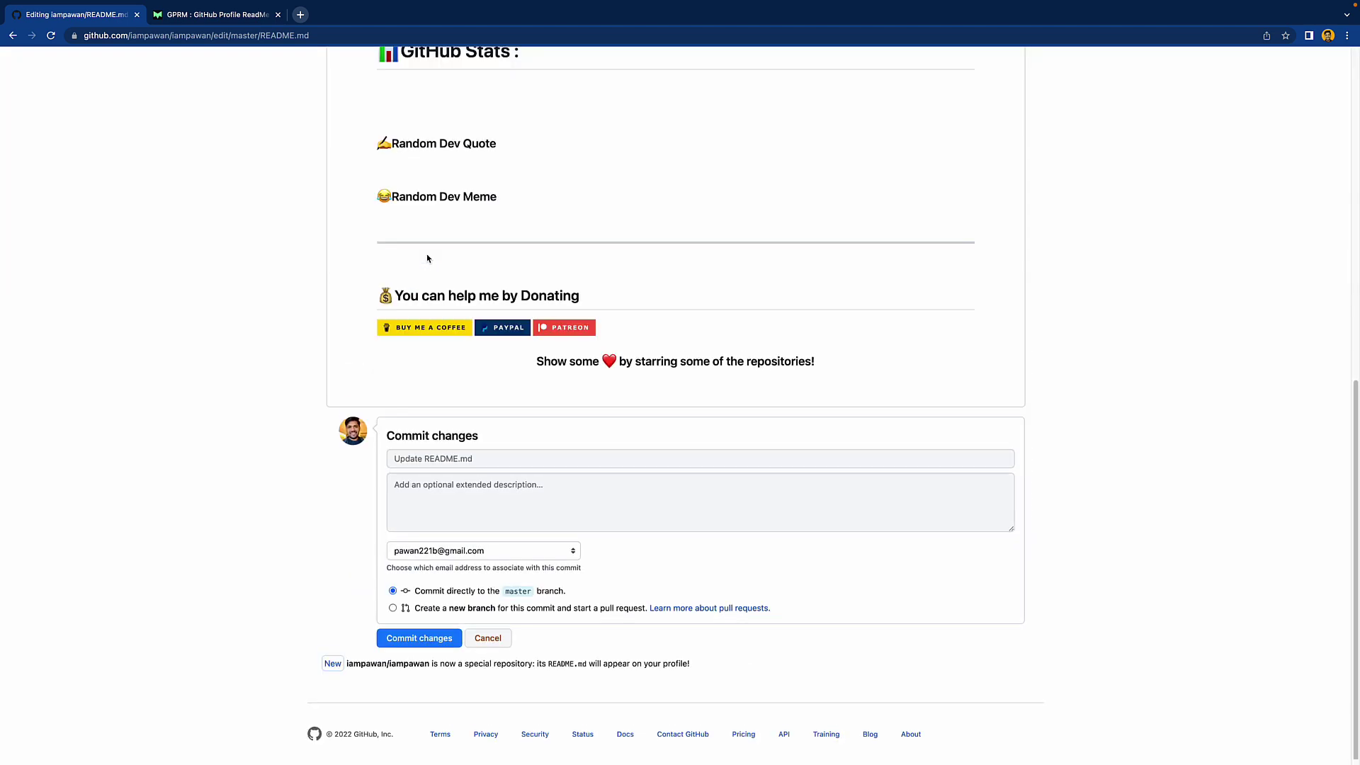
scroll(319, 383, up, 4)
scroll(326, 401, up, 2)
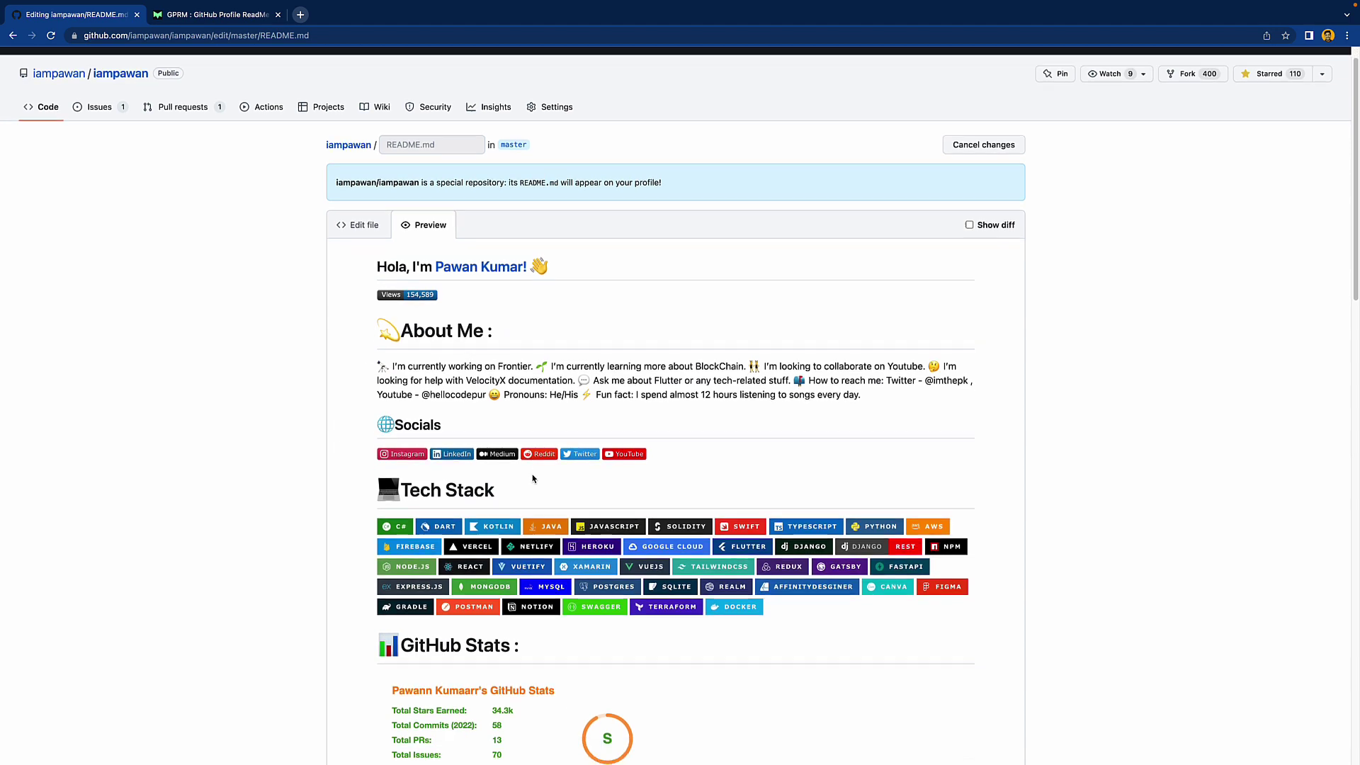
scroll(531, 477, down, 3)
scroll(532, 477, down, 2)
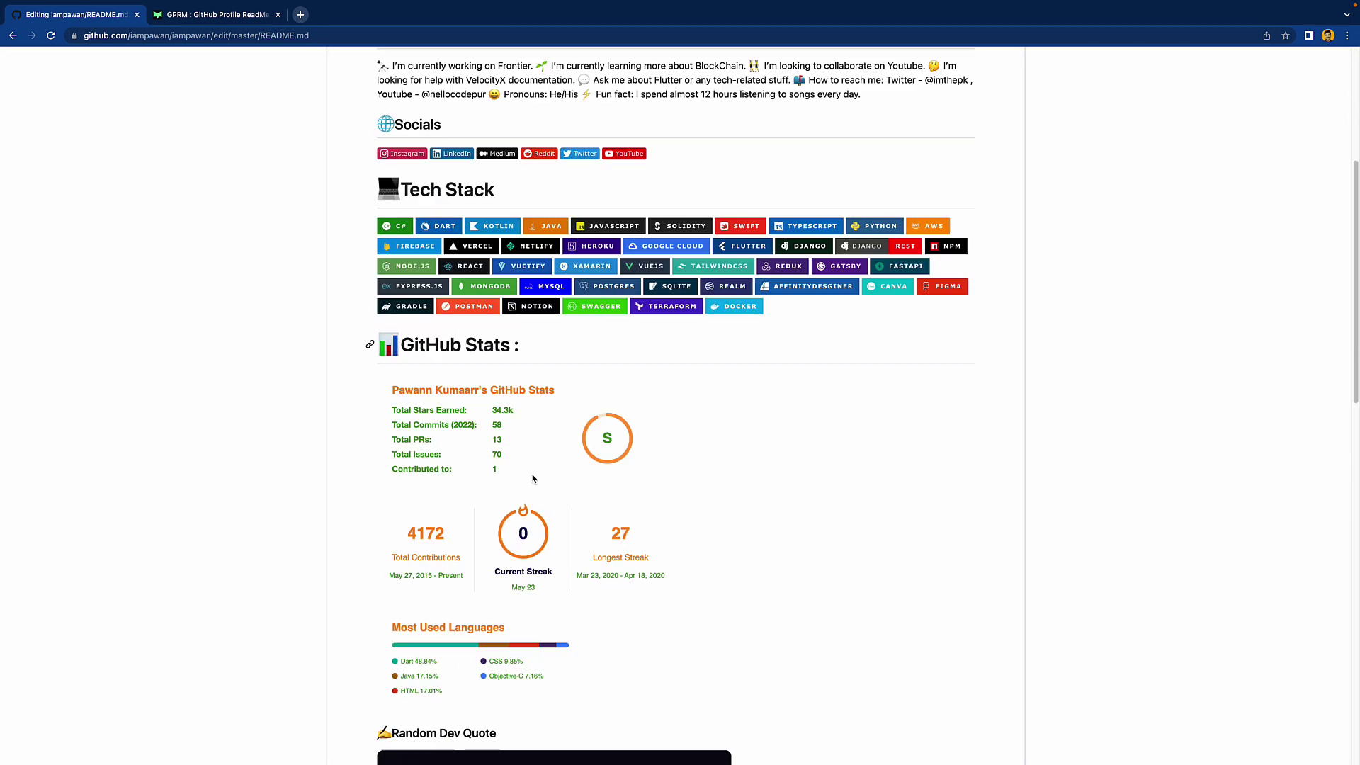
scroll(535, 478, down, 3)
scroll(468, 459, down, 5)
scroll(468, 459, down, 5)
click(517, 451)
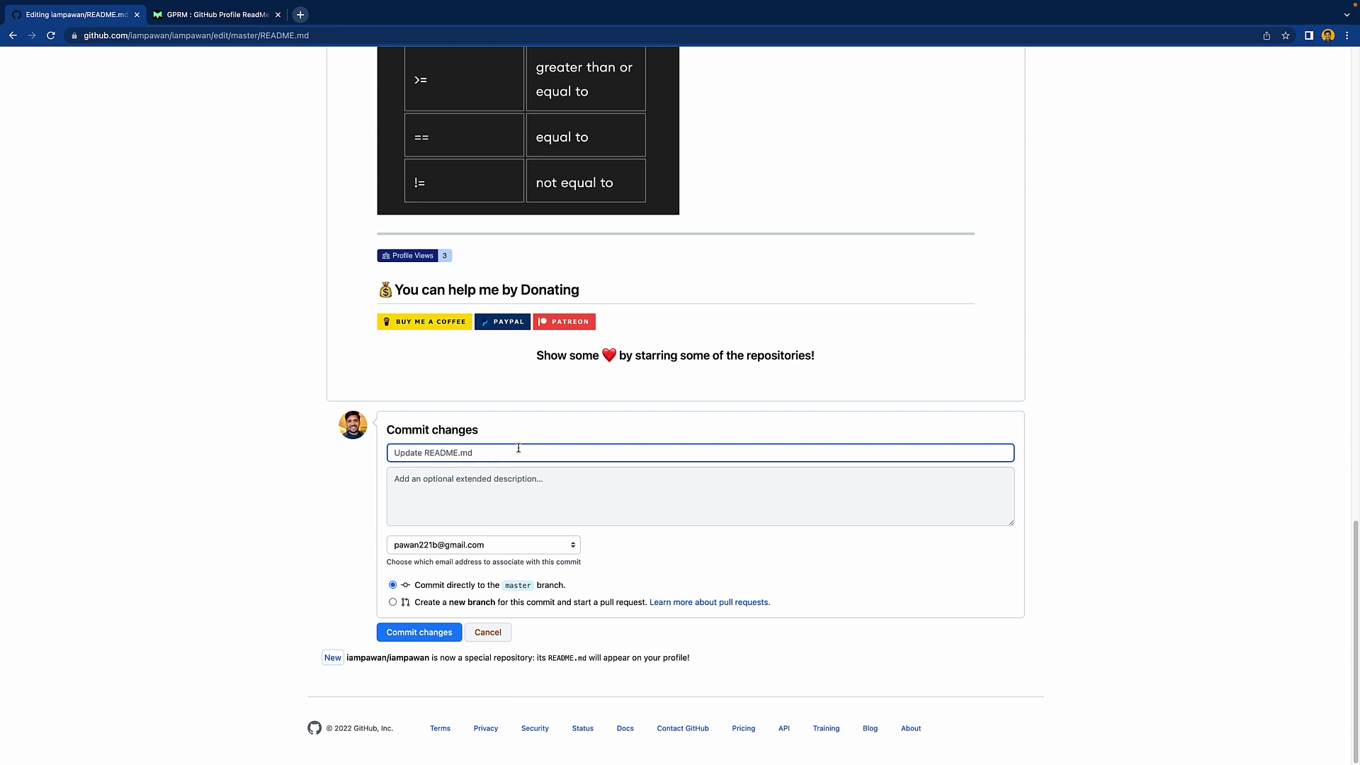
text(Updated readme)
click(420, 634)
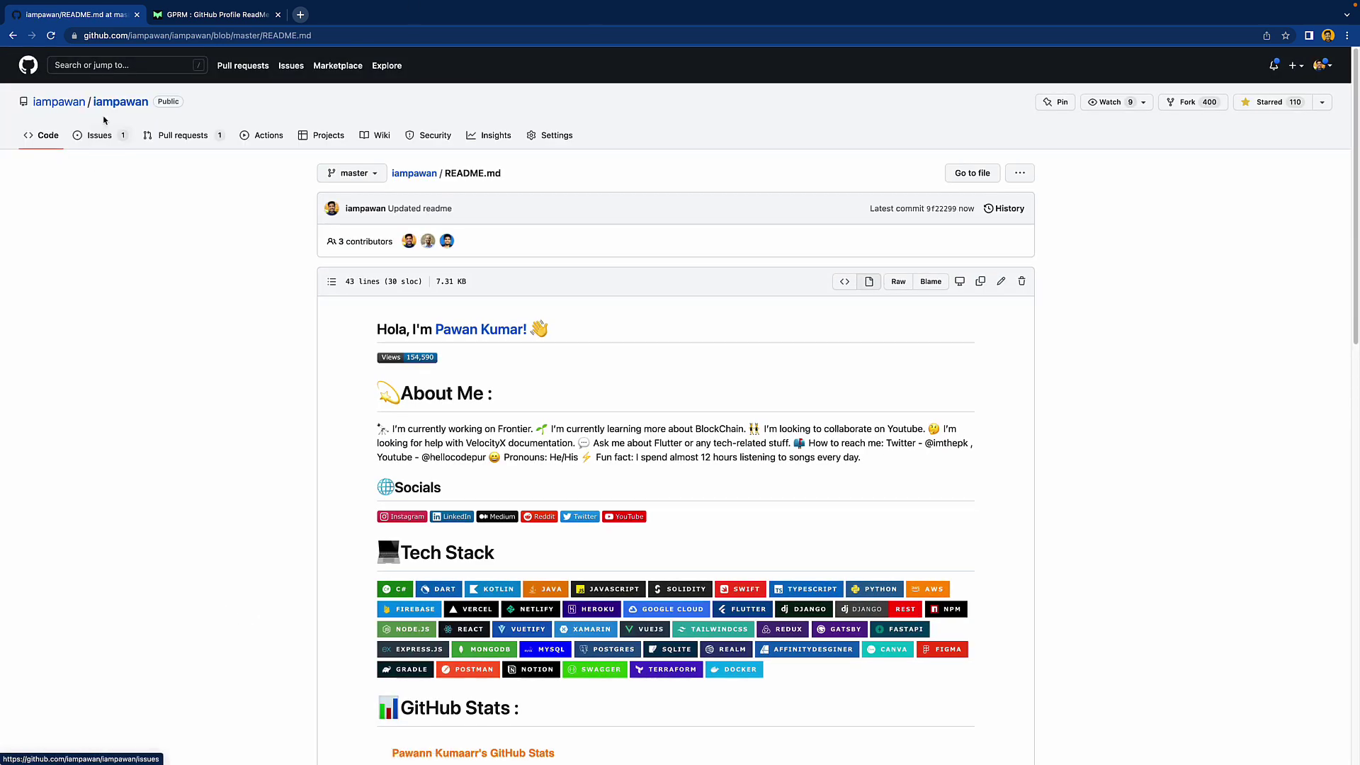
Go to the iampawan repository home page and review the newly rendered profile README.
click(112, 103)
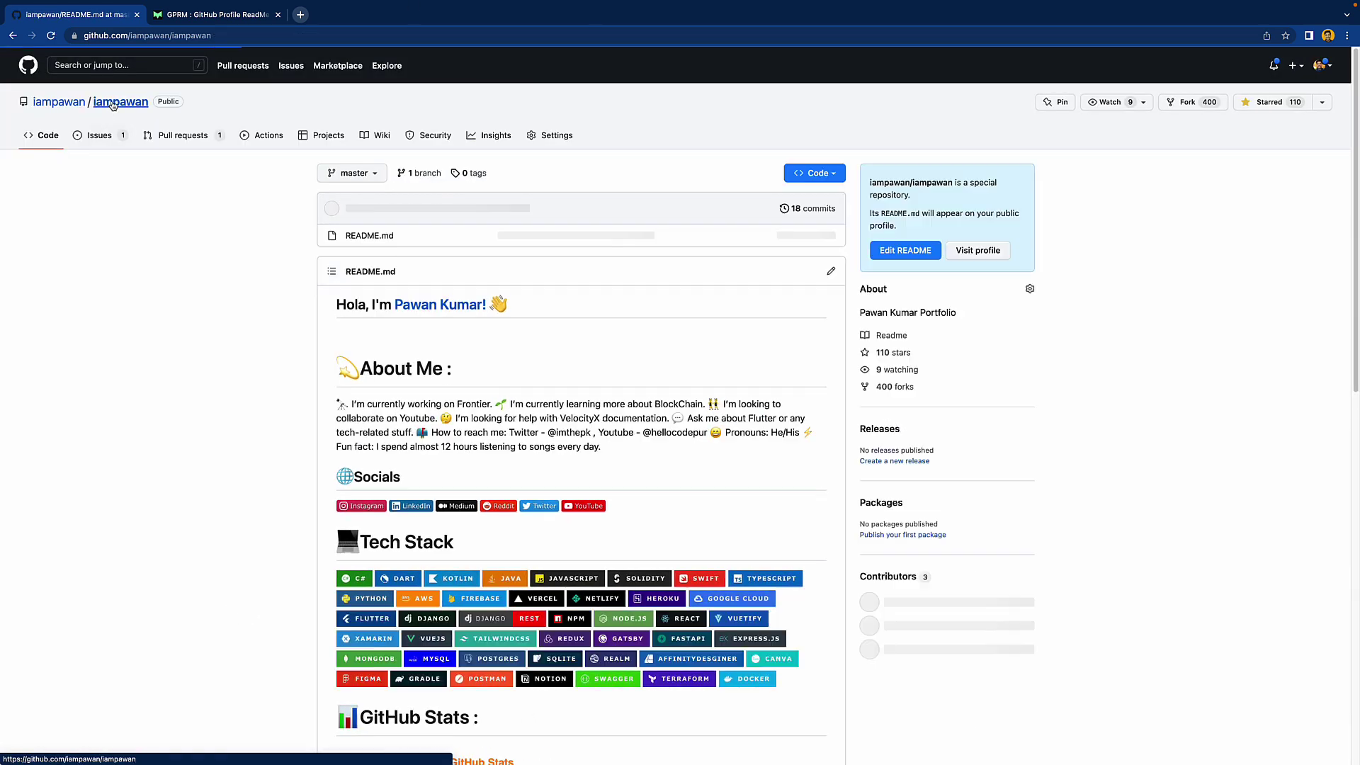
scroll(227, 401, down, 1)
scroll(227, 401, down, 2)
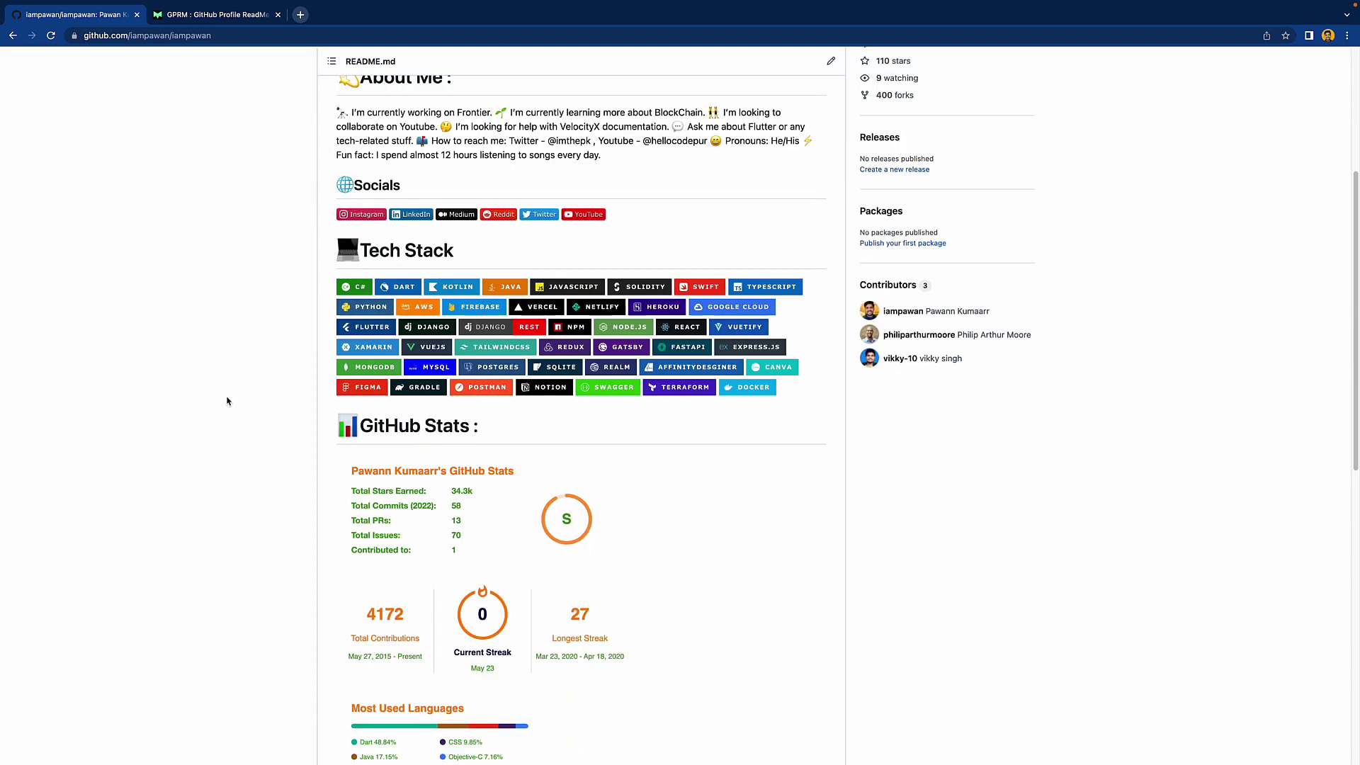
scroll(227, 400, down, 4)
scroll(227, 401, up, 3)
scroll(227, 401, down, 2)
scroll(227, 401, down, 5)
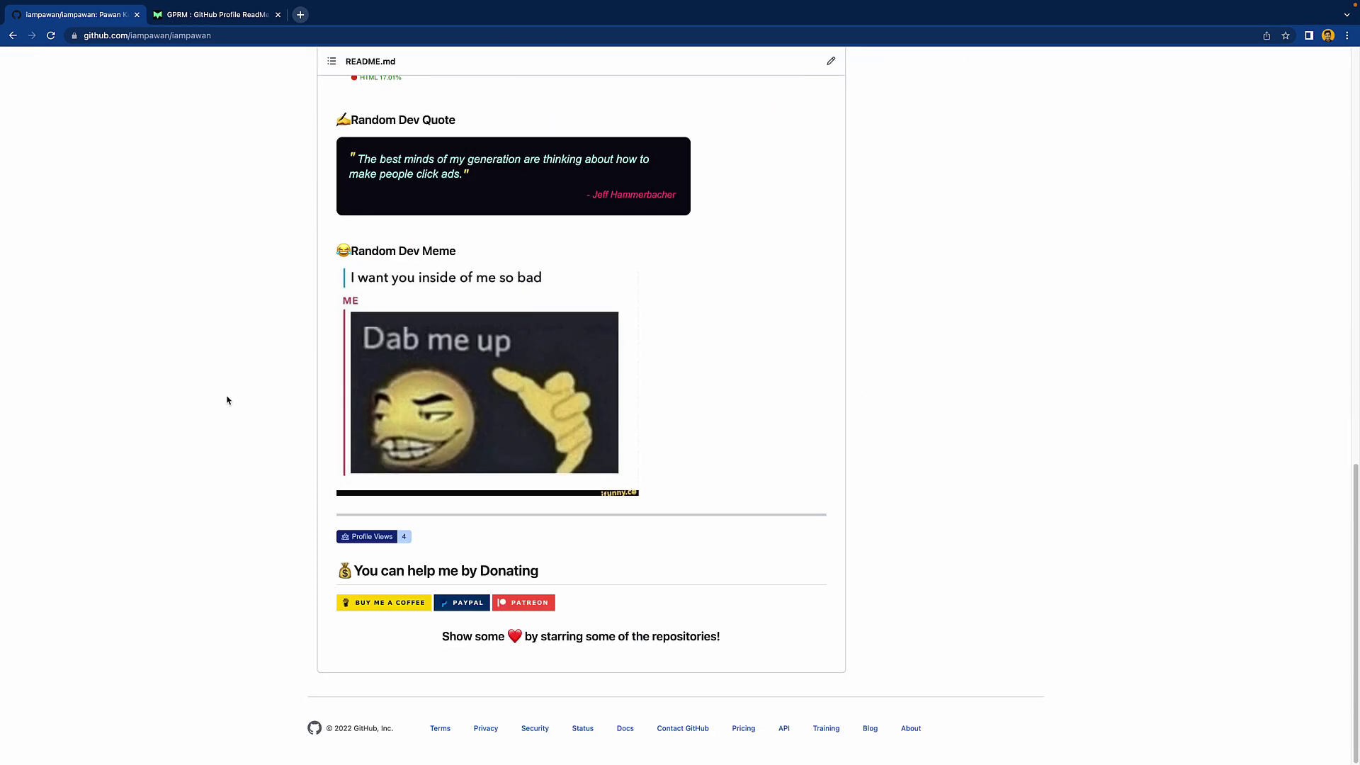
scroll(226, 401, up, 10)
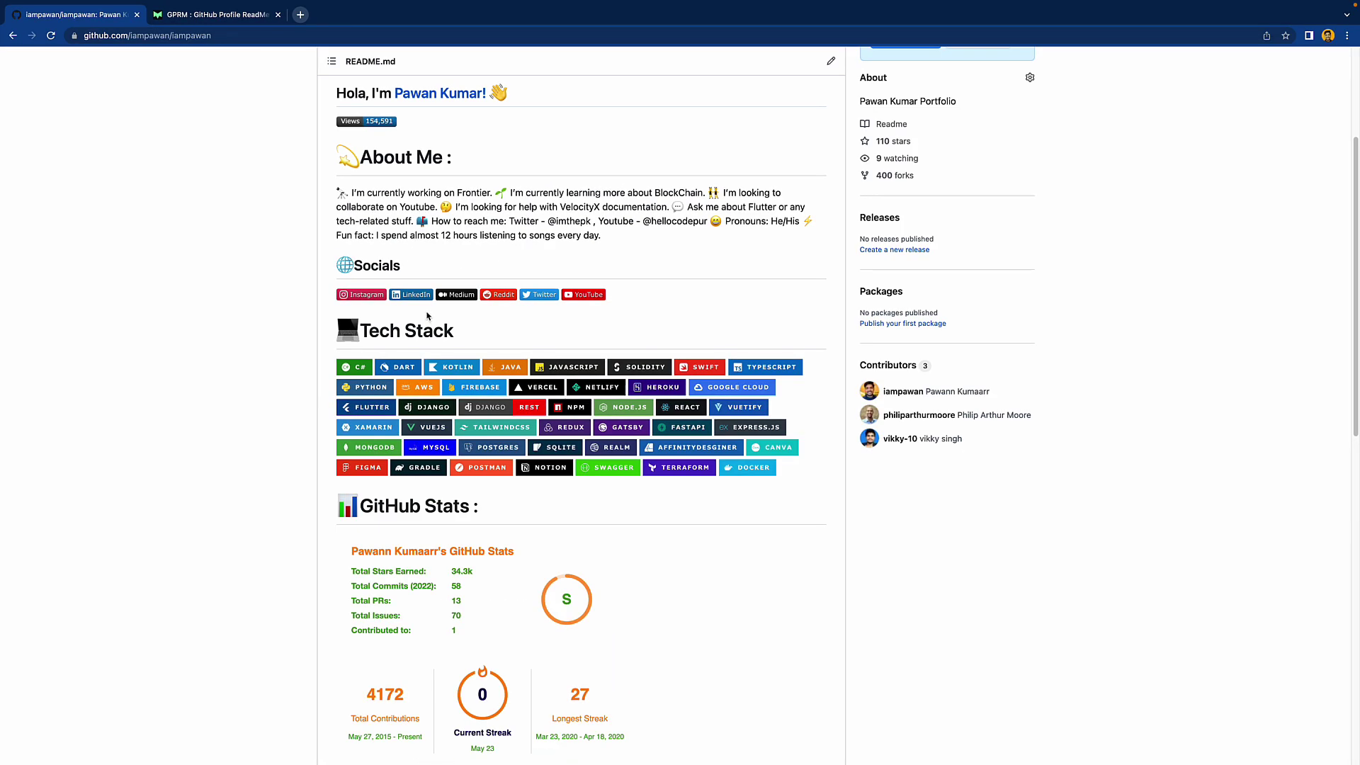
scroll(429, 316, down, 2)
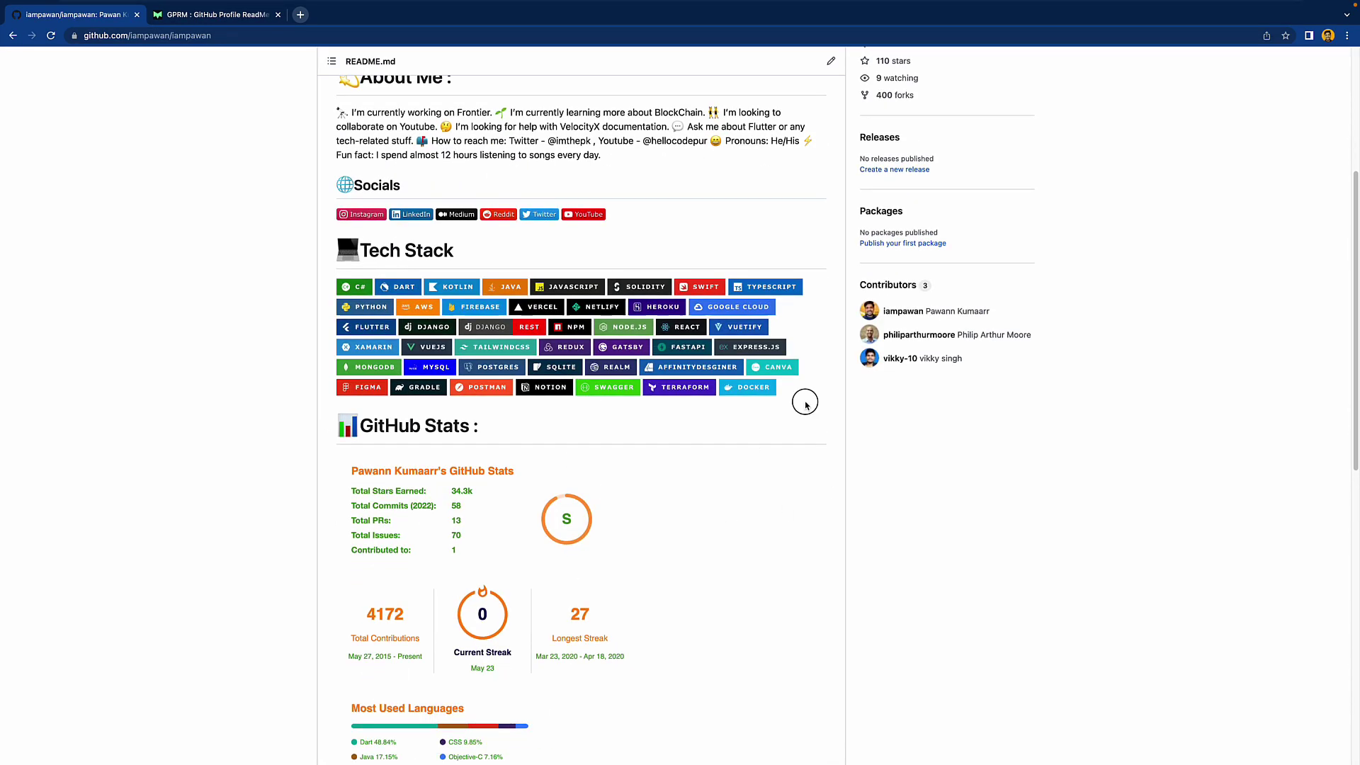
scroll(530, 529, down, 2)
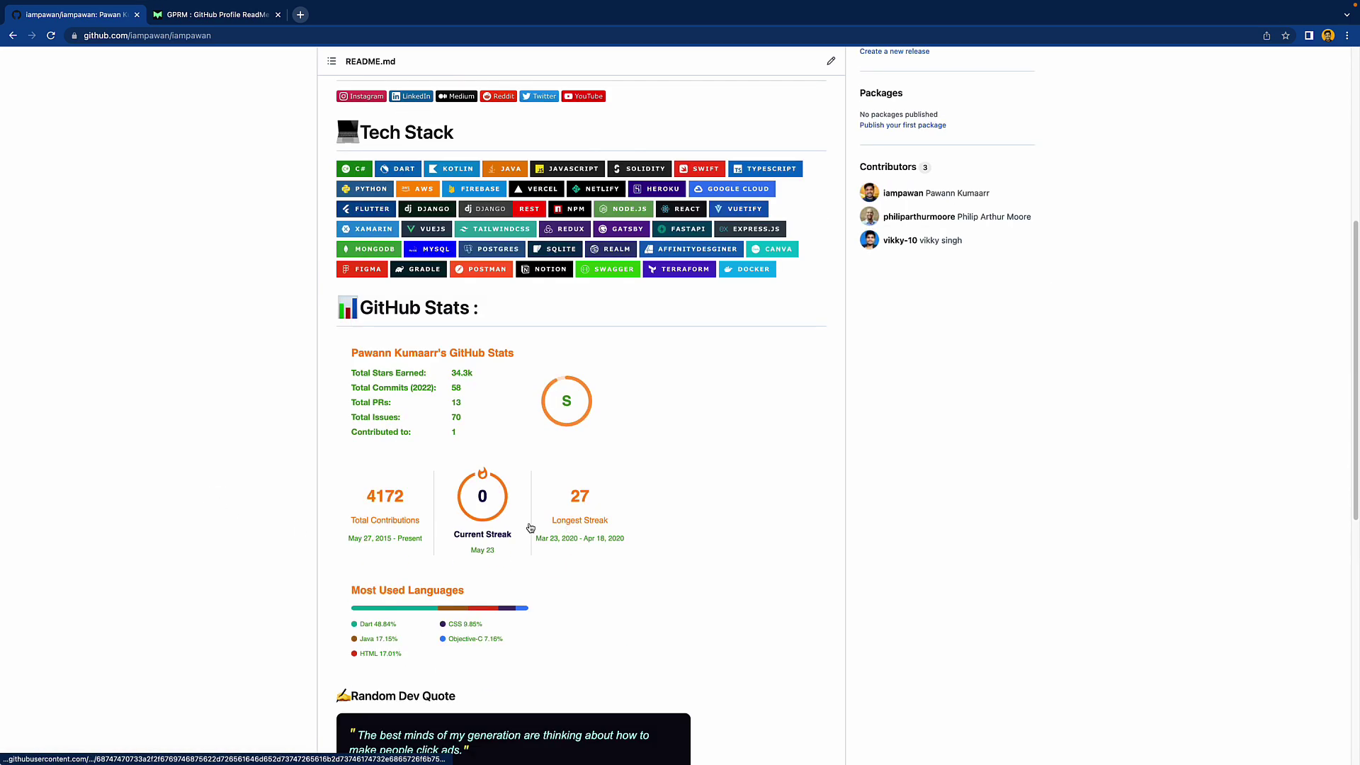
scroll(530, 528, up, 4)
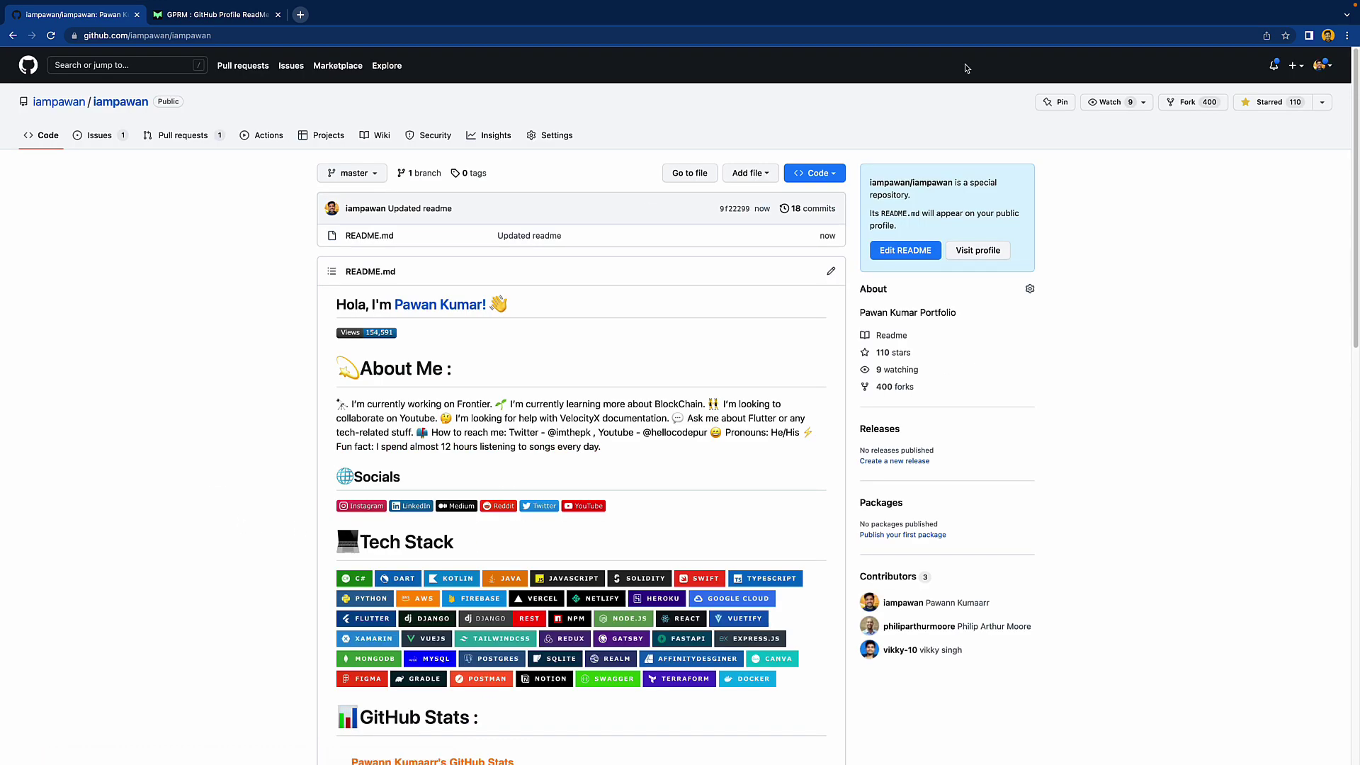
click(218, 14)
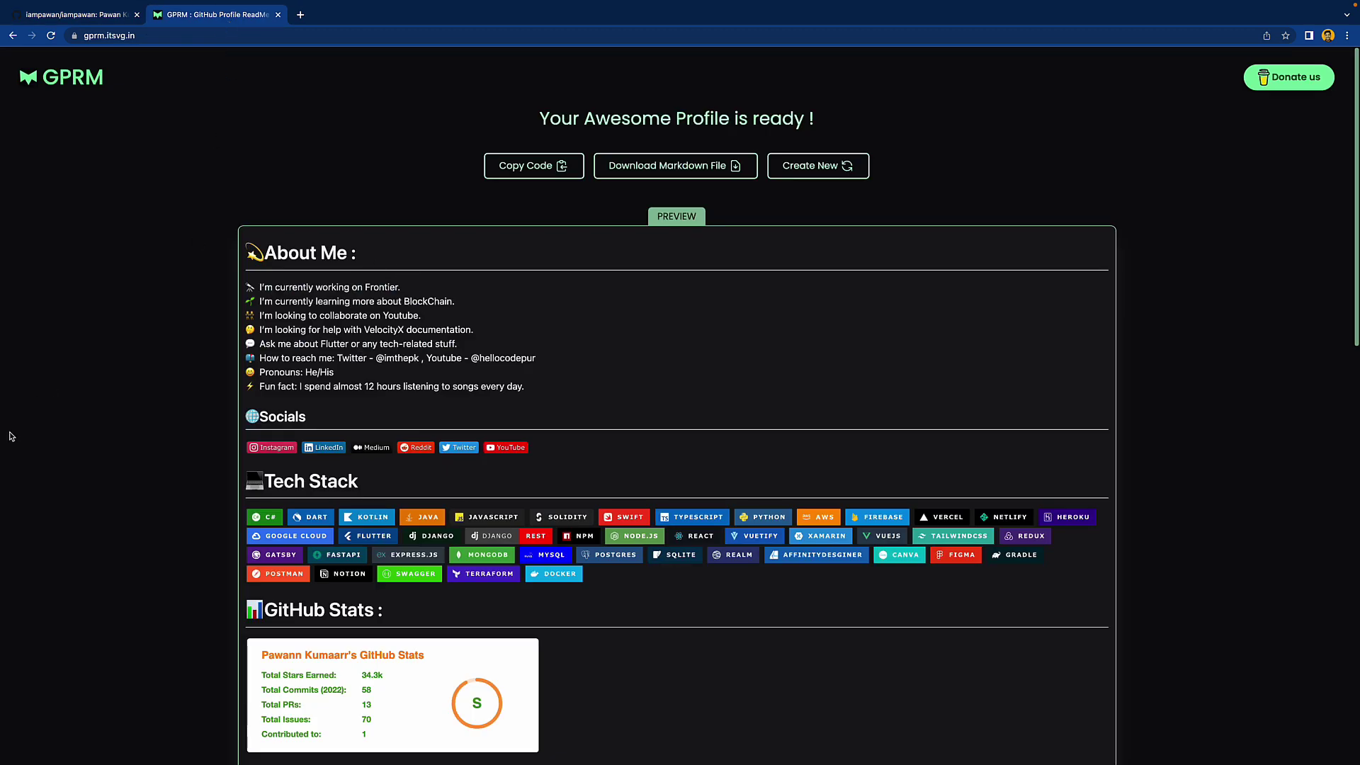
scroll(122, 422, down, 7)
scroll(124, 420, down, 3)
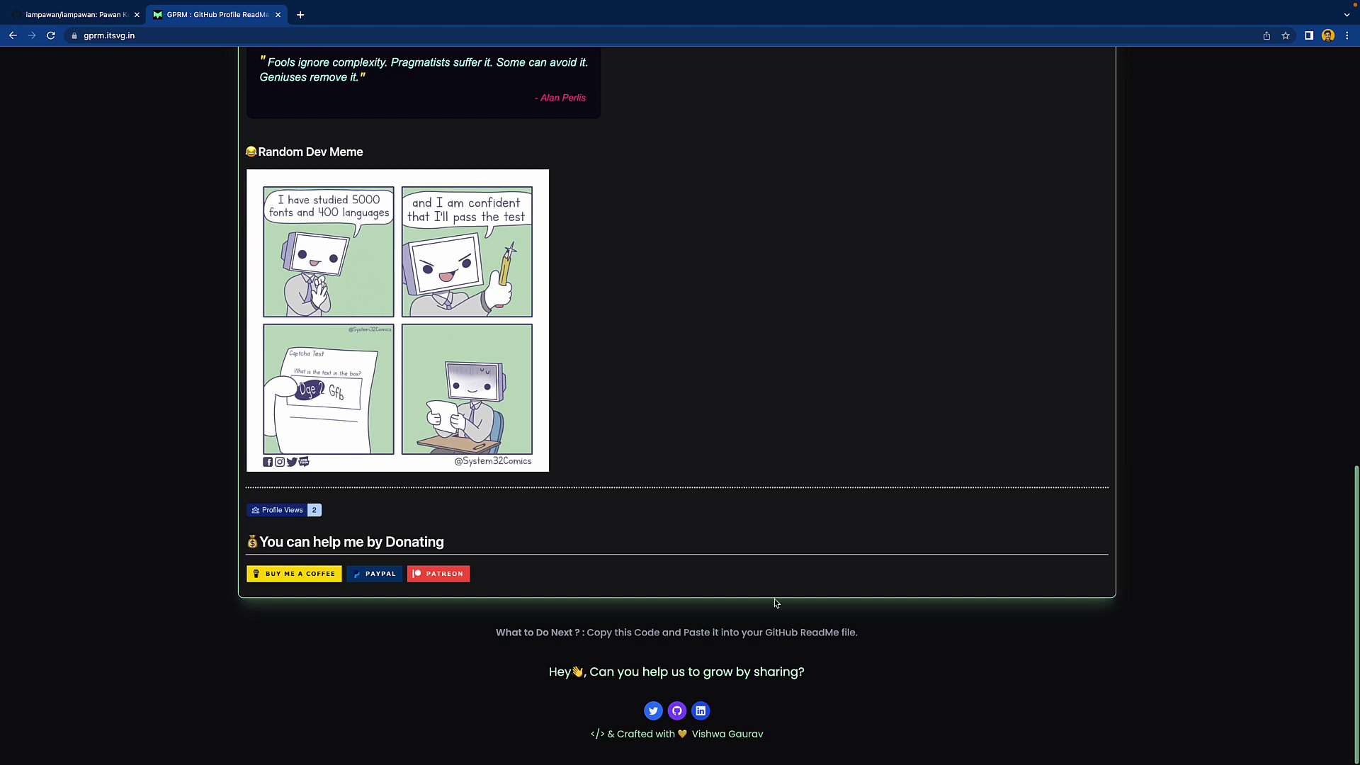
key(Home)
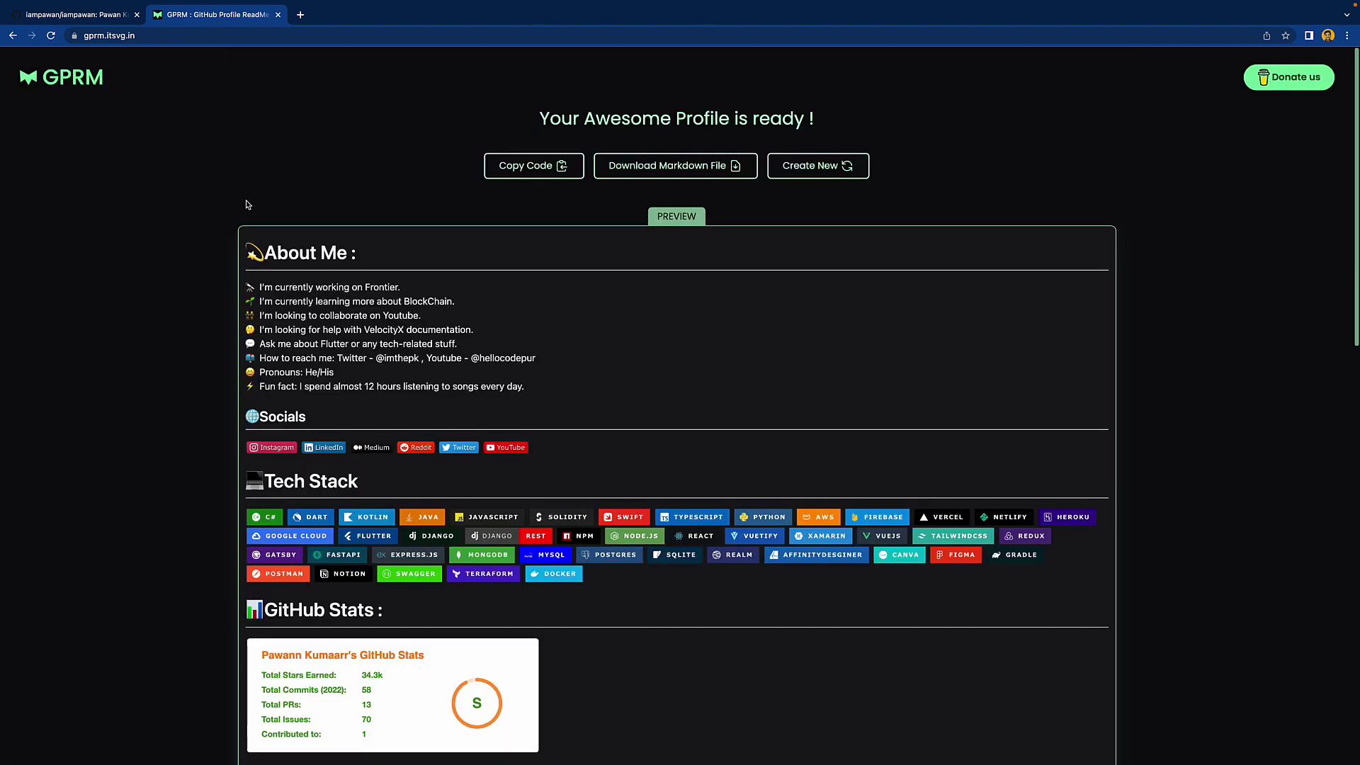
click(75, 15)
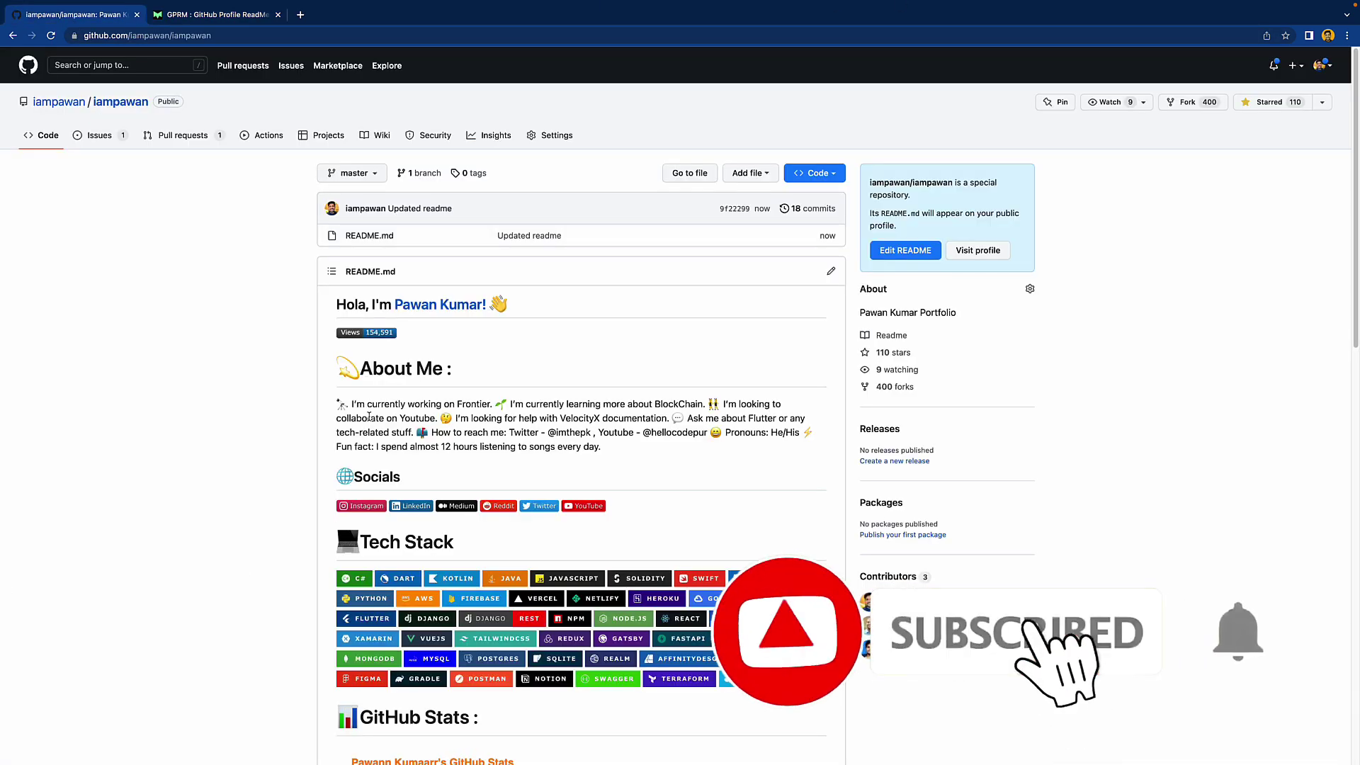